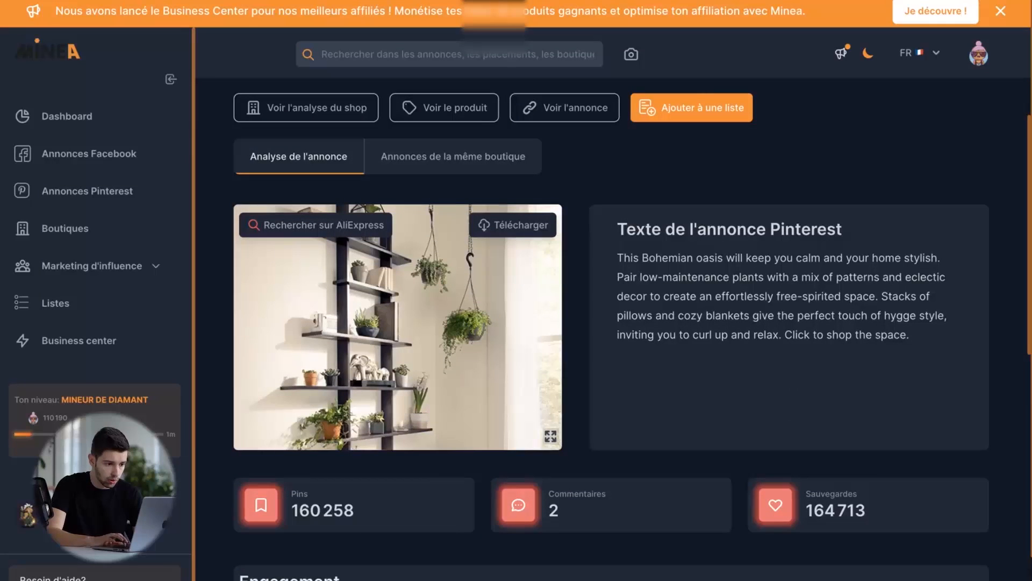
Step: Review the Home Depot ad's text, pin and save statistics, engagement chart and audience breakdown
scroll(610, 329, down, 1)
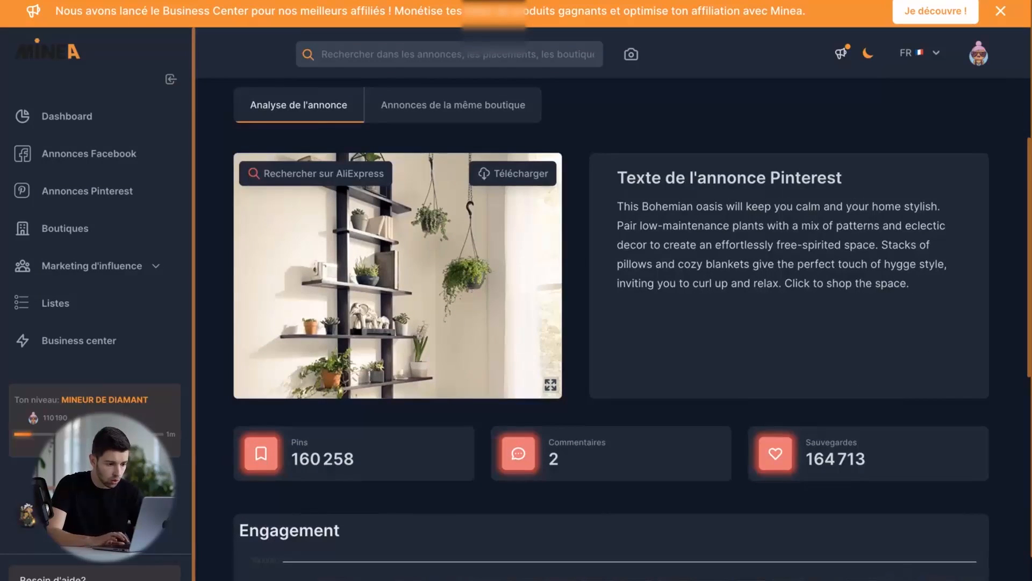
scroll(497, 349, down, 6)
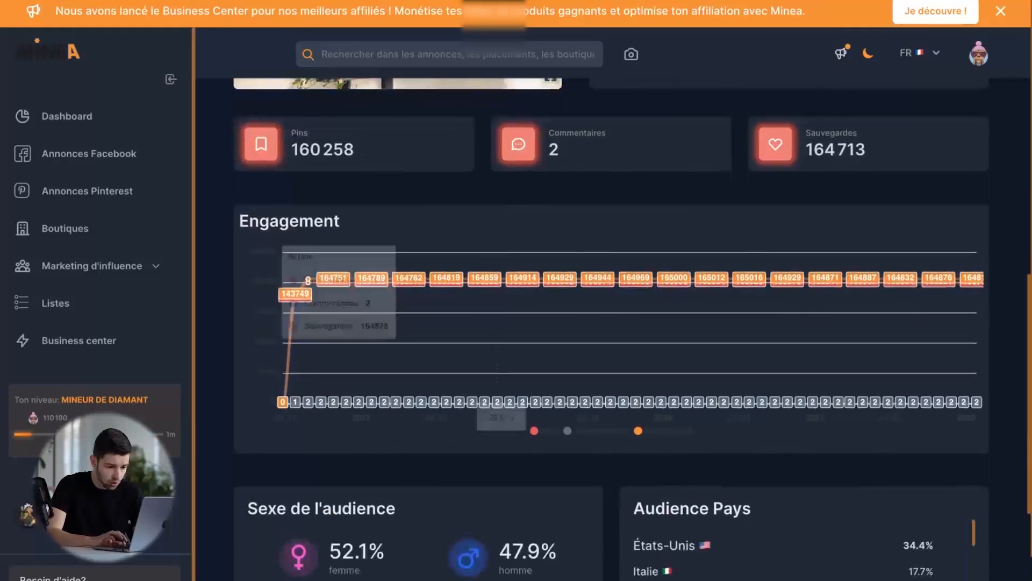
scroll(497, 349, up, 8)
Step: View the Home Depot ad's original pin on Pinterest, then return to the Pinterest ads list
click(565, 192)
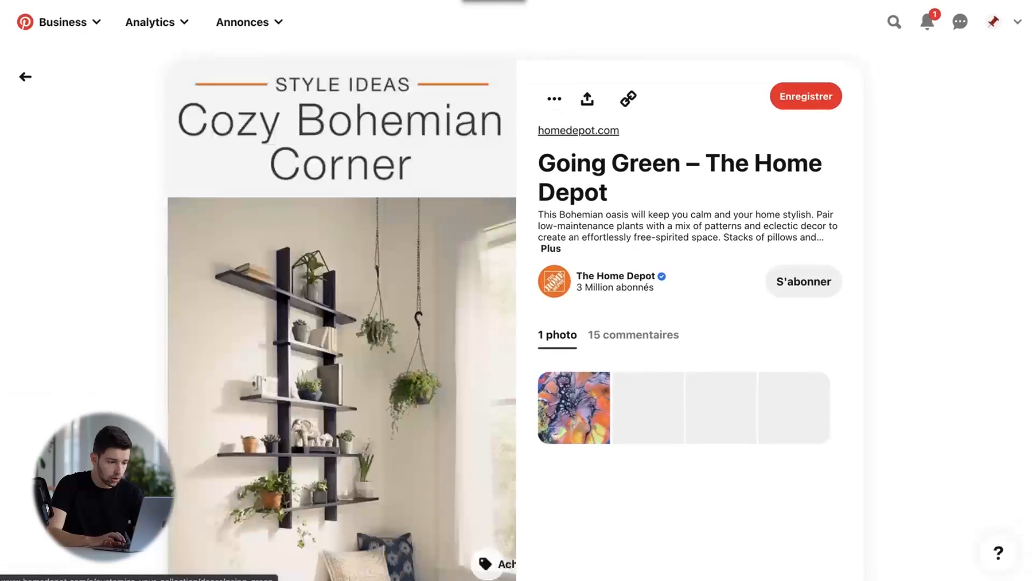
scroll(516, 291, down, 3)
scroll(516, 291, down, 1)
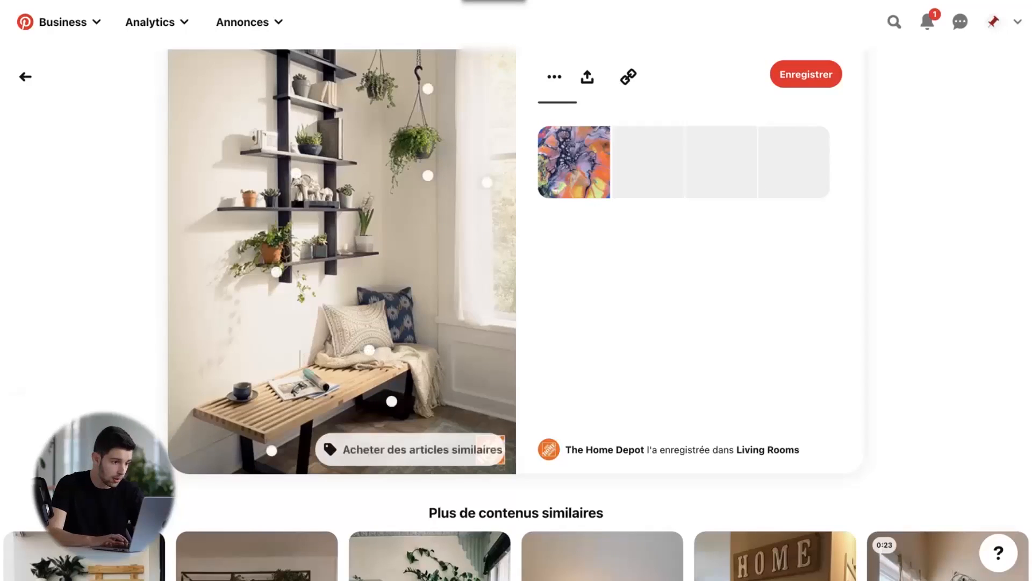
key(super+w)
key(super+w)
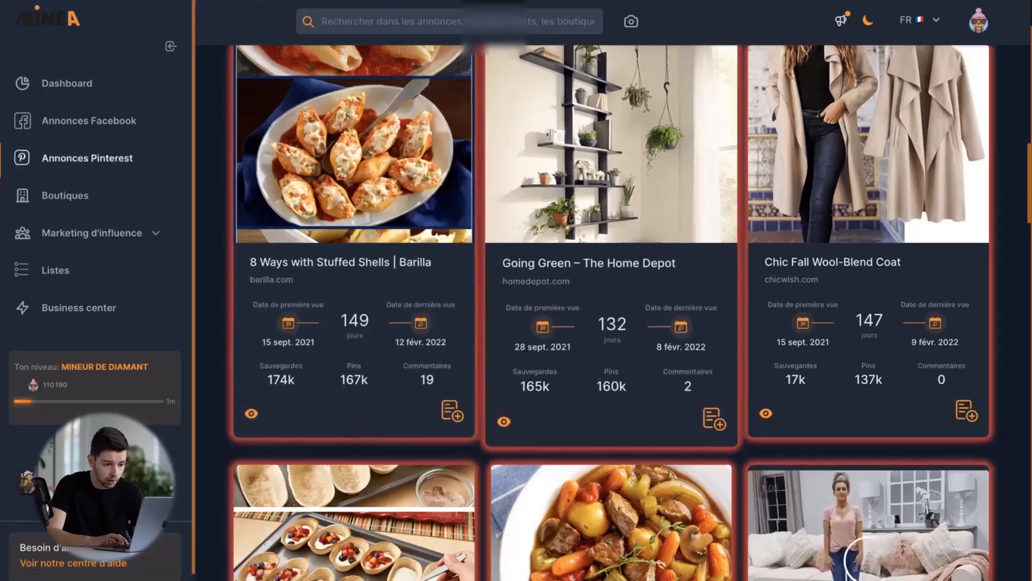
Step: Open the analysis of the Chic Fall Wool-Blend Coat ad and examine its original pin on Pinterest
scroll(612, 306, down, 1)
scroll(612, 307, up, 3)
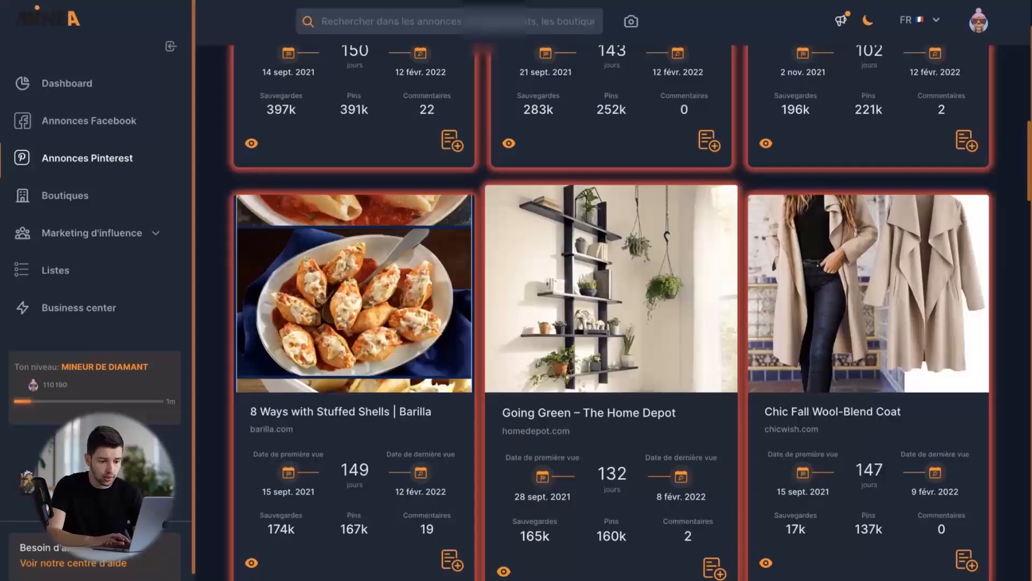
scroll(868, 296, down, 2)
click(868, 269)
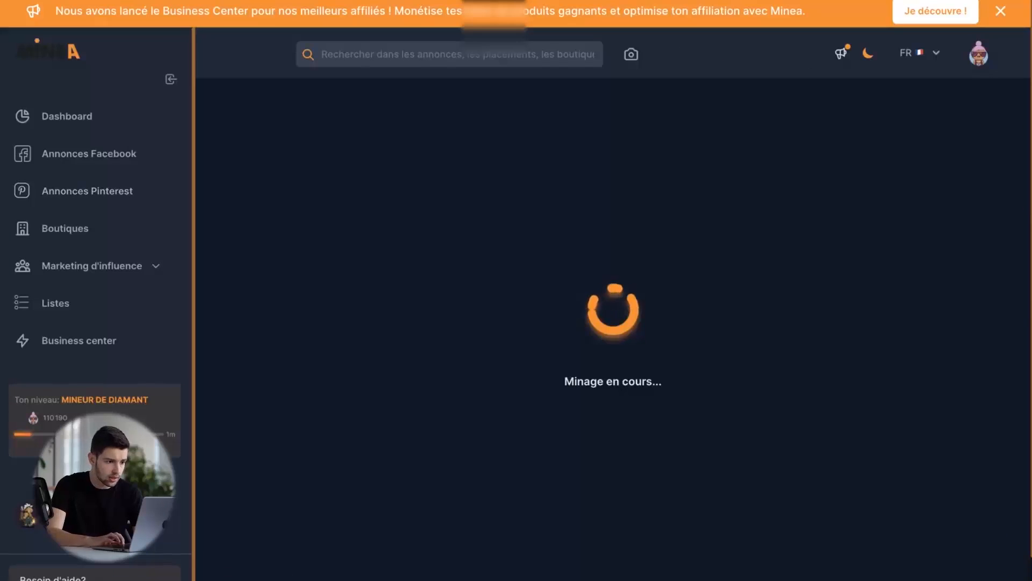
click(567, 191)
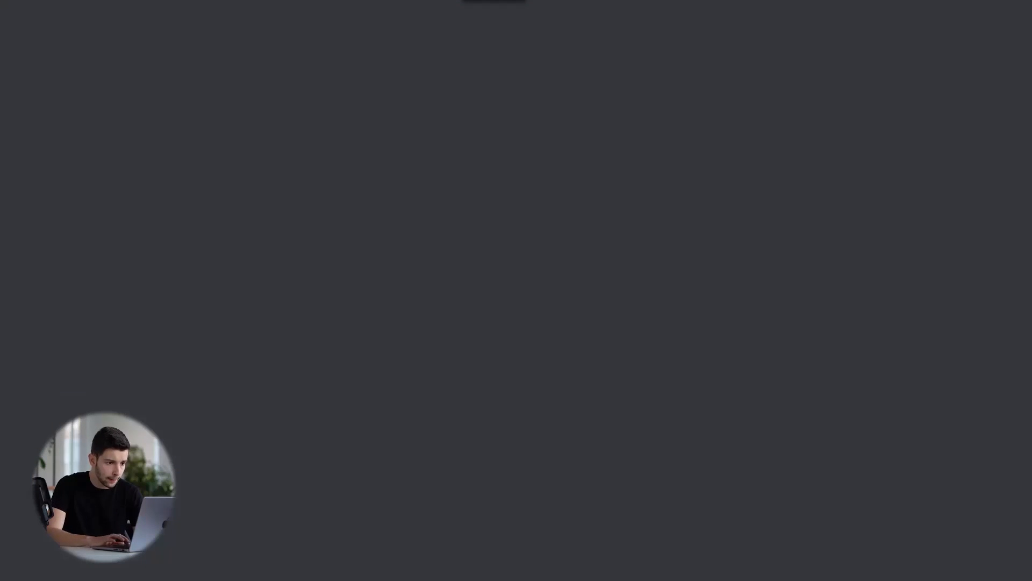
scroll(516, 291, down, 2)
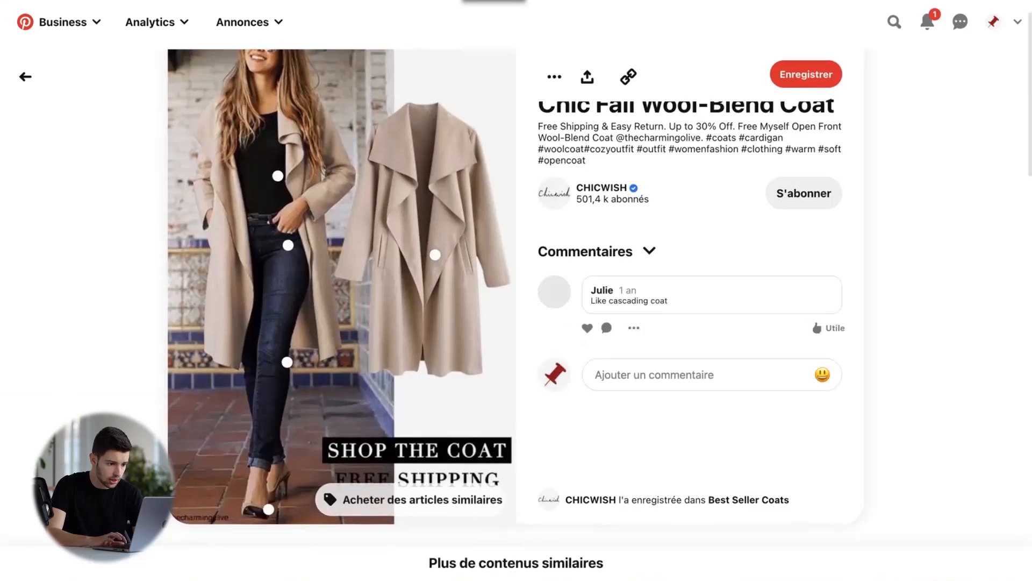
scroll(516, 291, up, 2)
Step: Examine the coat's product page on the Chicwish store, then return to the ad's analysis in Minea
click(571, 131)
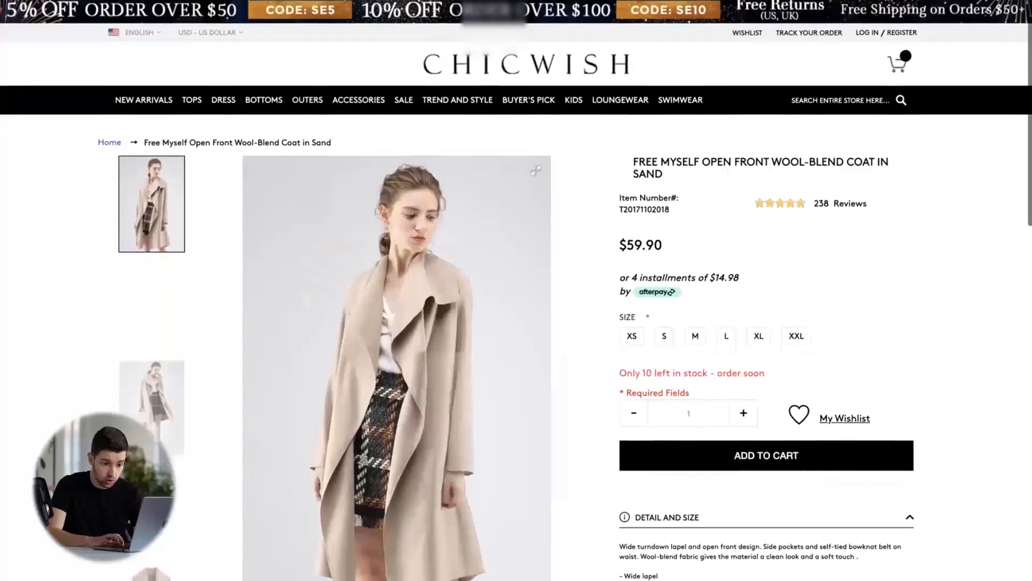
scroll(516, 291, down, 10)
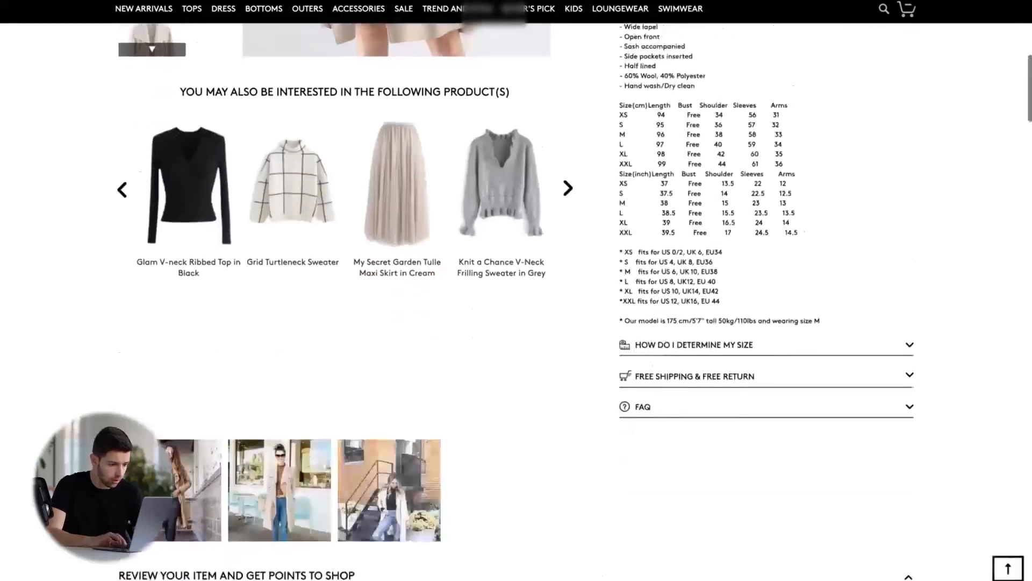
scroll(516, 291, up, 7)
scroll(516, 290, up, 4)
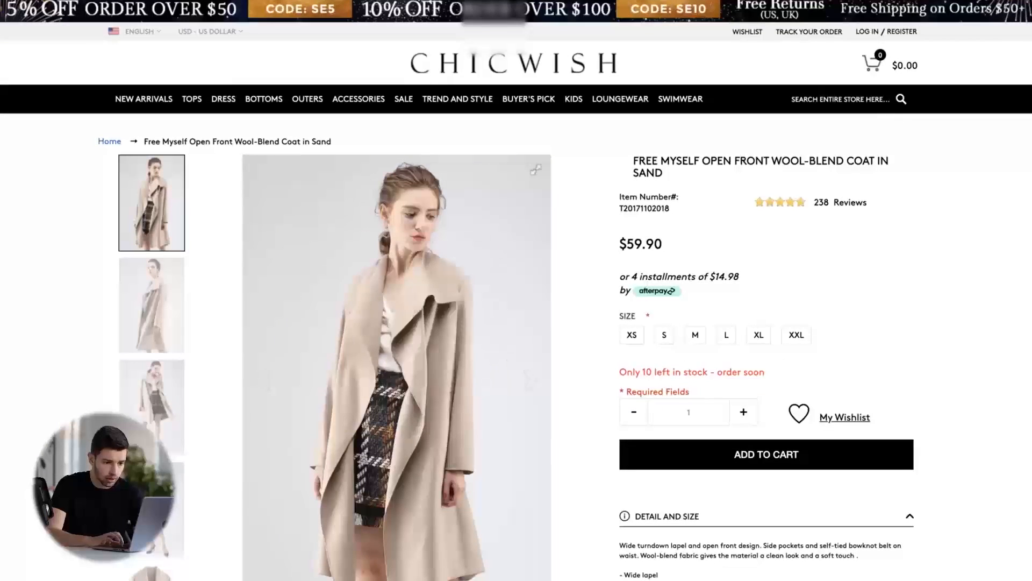
key(super+w)
key(super+w)
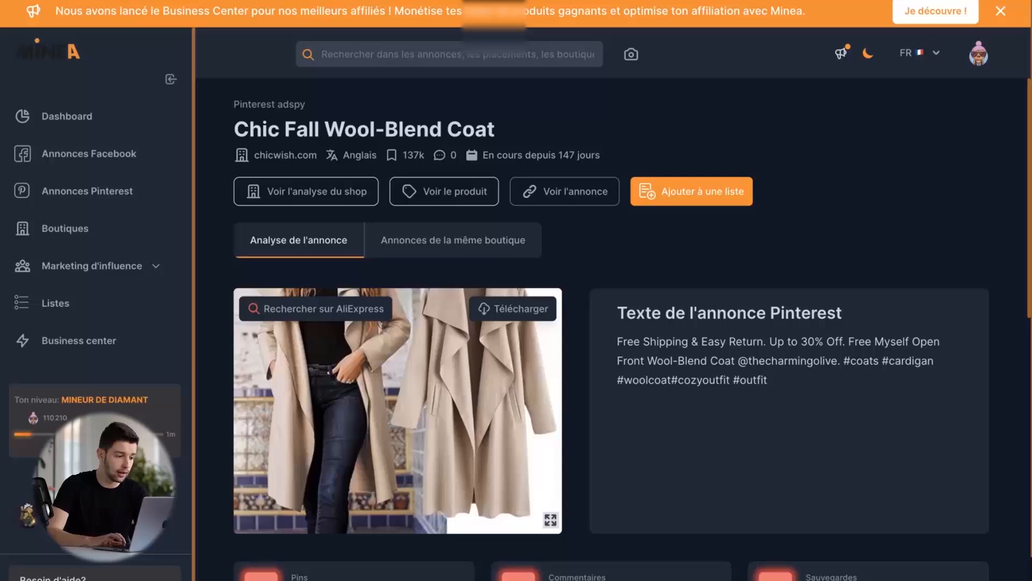
Step: Go back to the Pinterest ads listing and sort the ads by Pins
click(87, 190)
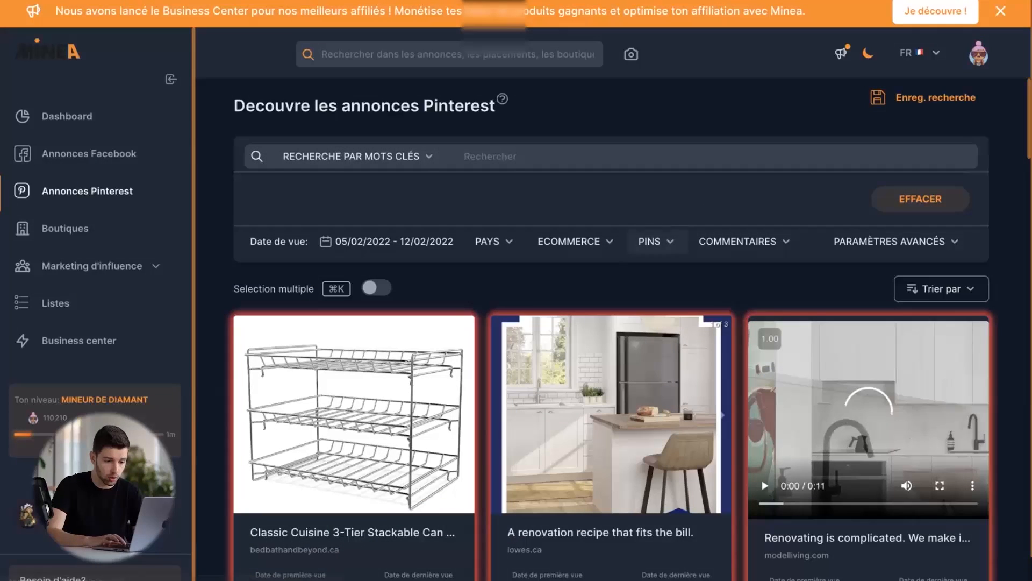
scroll(612, 322, down, 1)
click(942, 219)
click(892, 278)
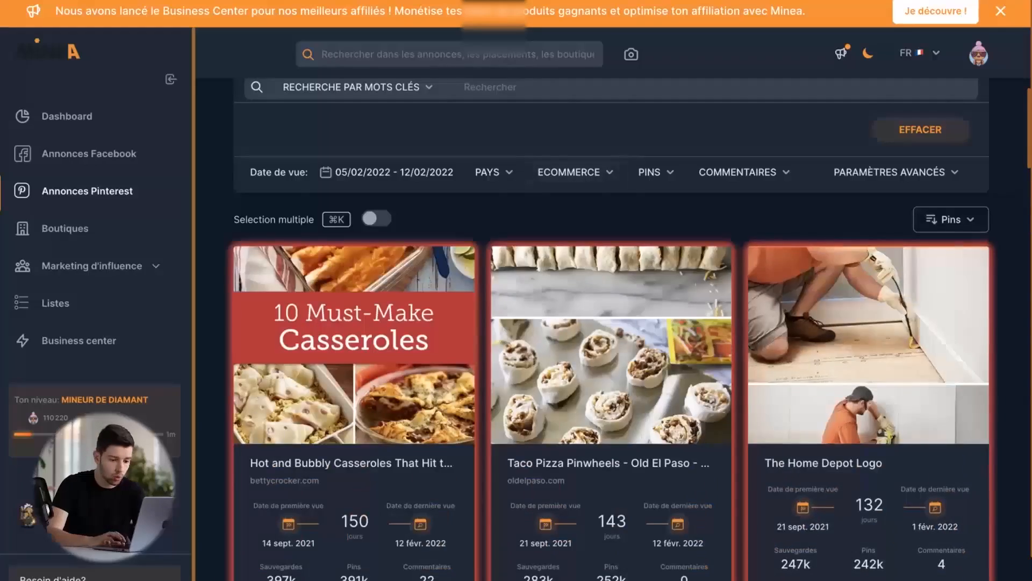
Step: Browse the most-pinned ads and play the lovesac.com sofa video ad
scroll(611, 322, down, 5)
scroll(611, 328, down, 15)
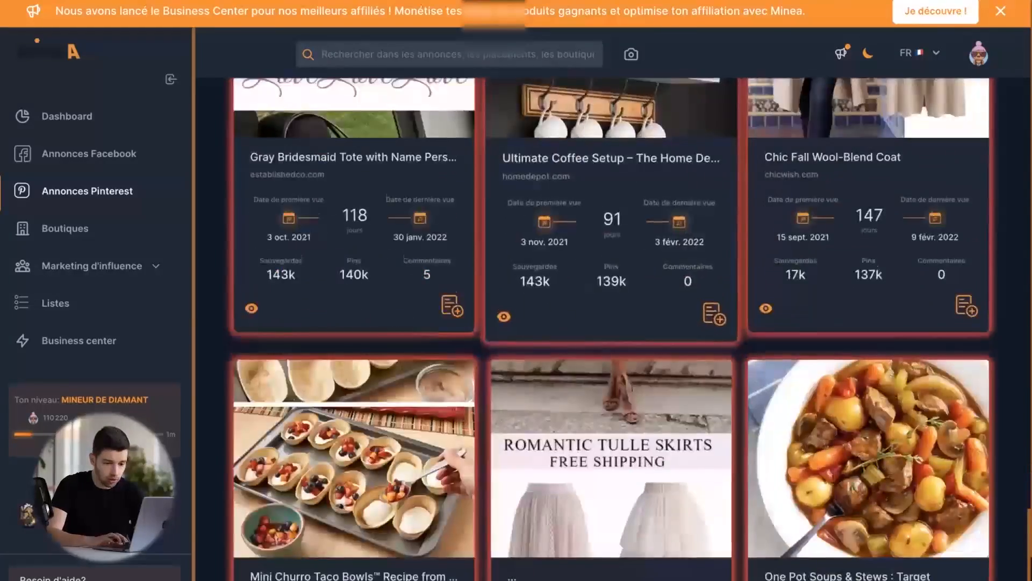
scroll(611, 322, down, 1)
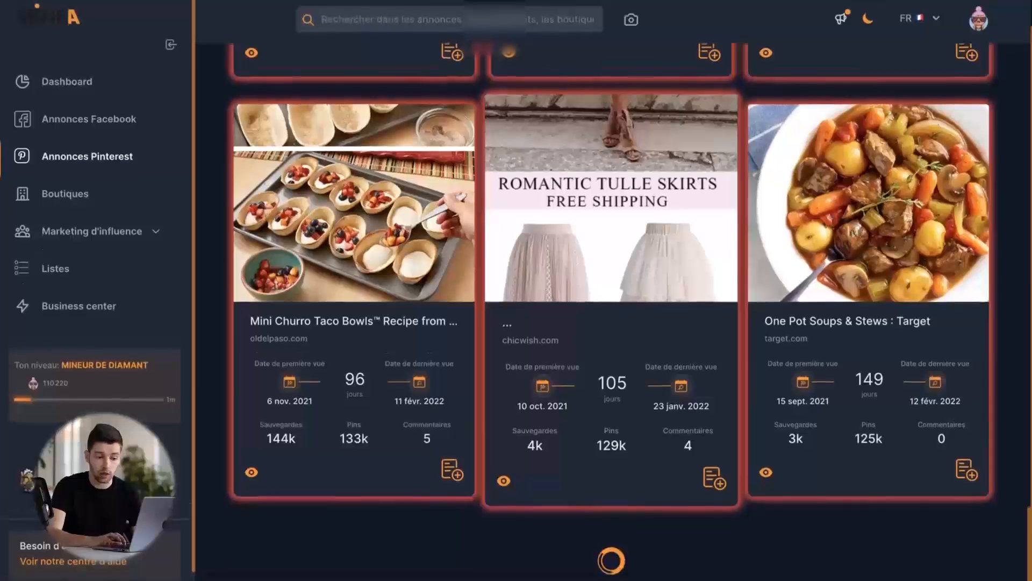
scroll(611, 323, down, 8)
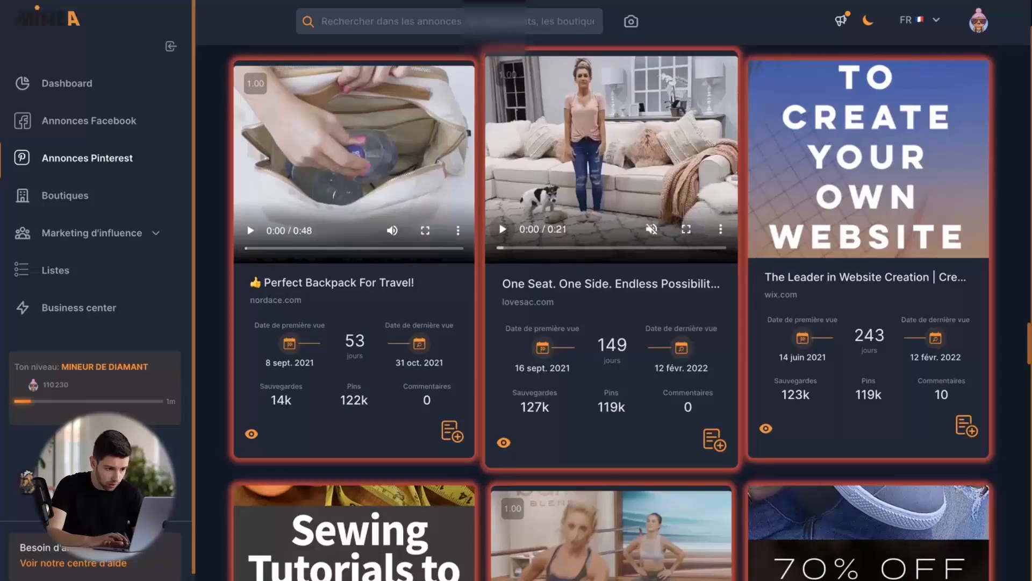
click(503, 229)
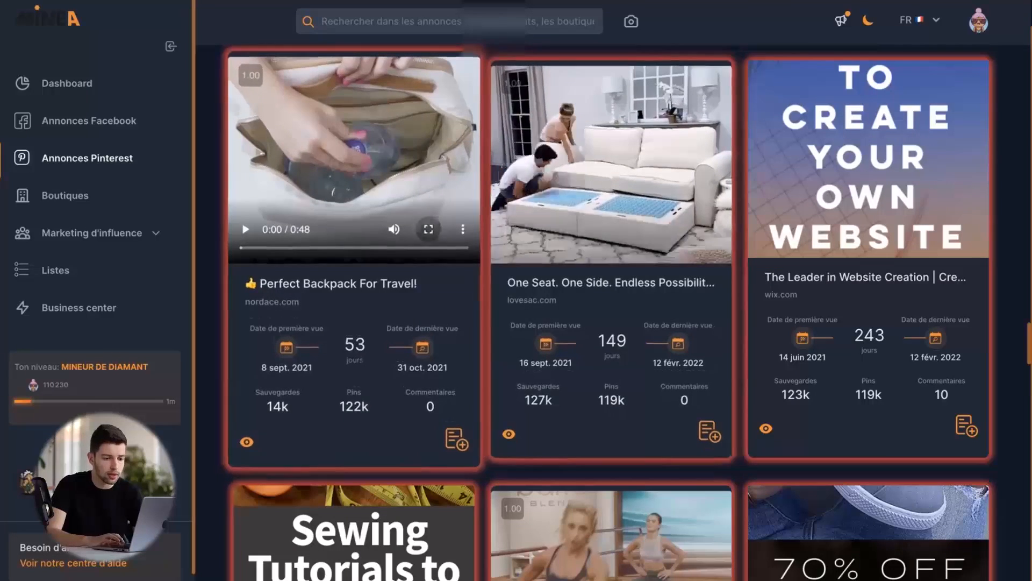
Step: Play the nordace.com travel backpack video ad, skip through it in full screen, and return to the listing
click(245, 229)
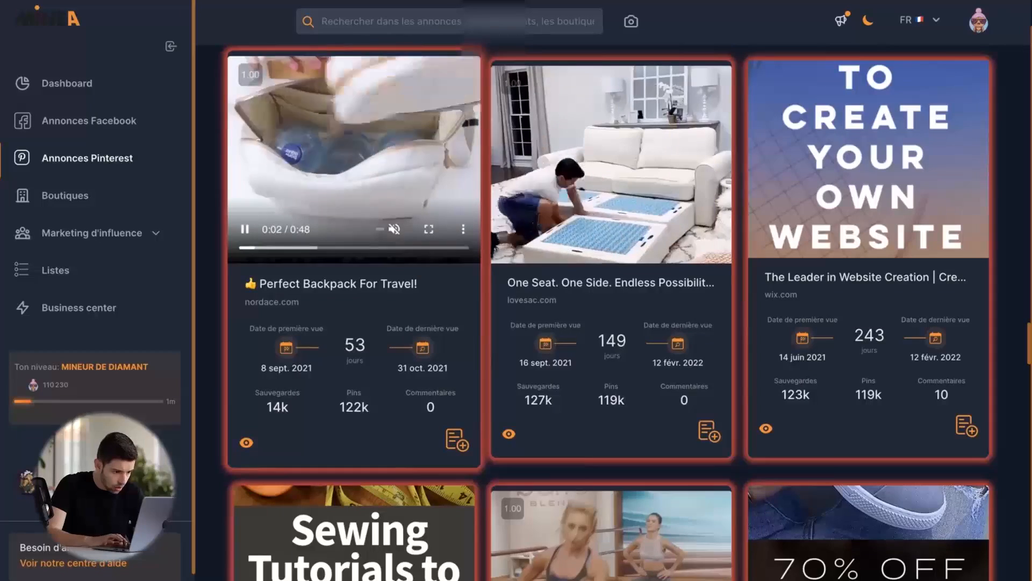
scroll(608, 312, up, 1)
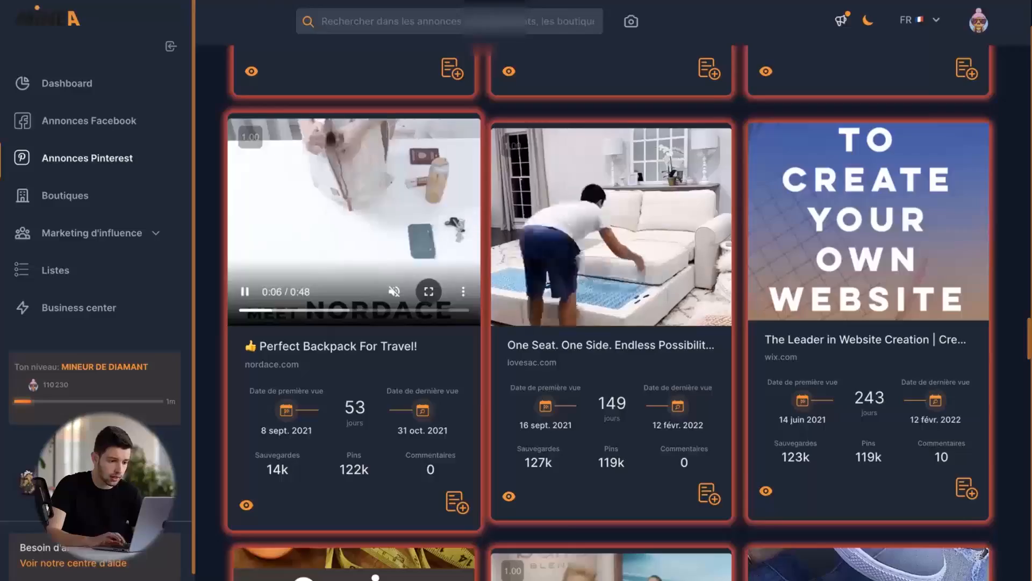
click(429, 292)
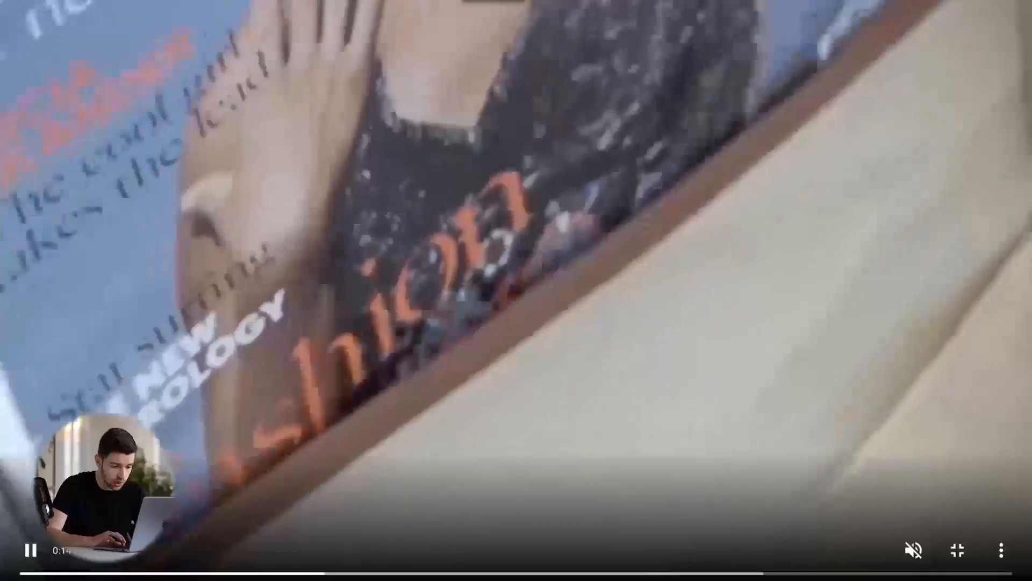
click(486, 573)
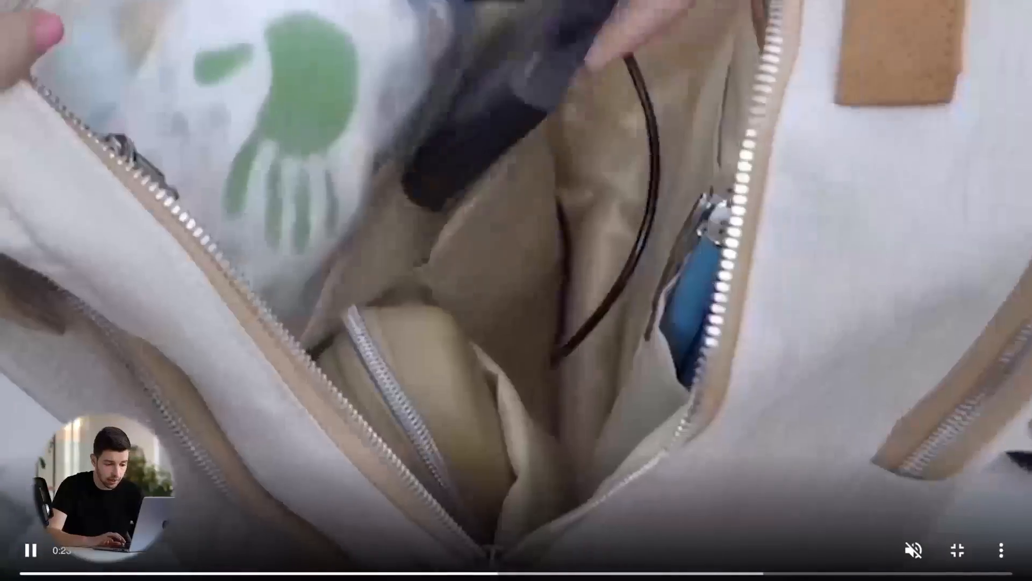
click(591, 573)
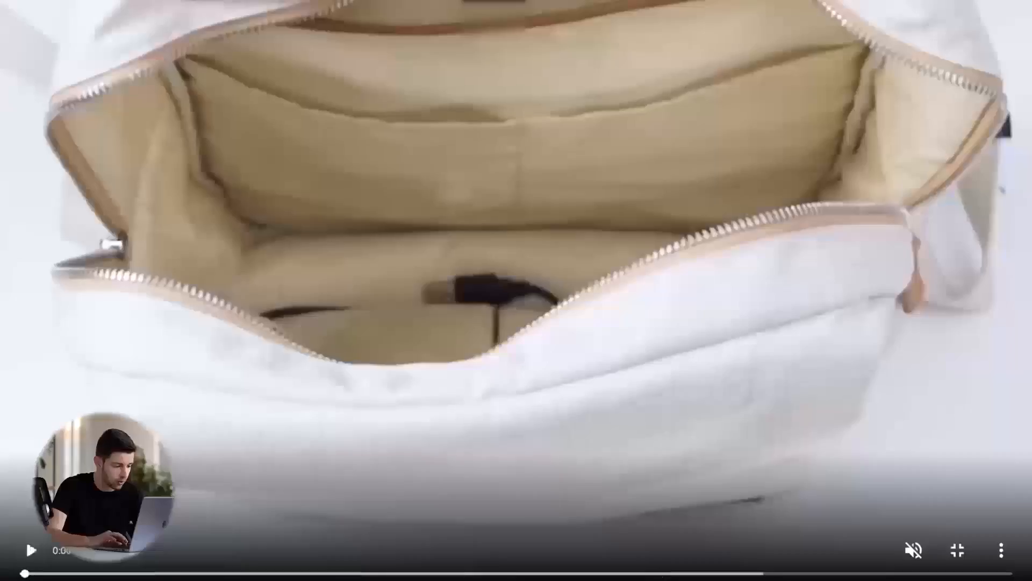
key(Escape)
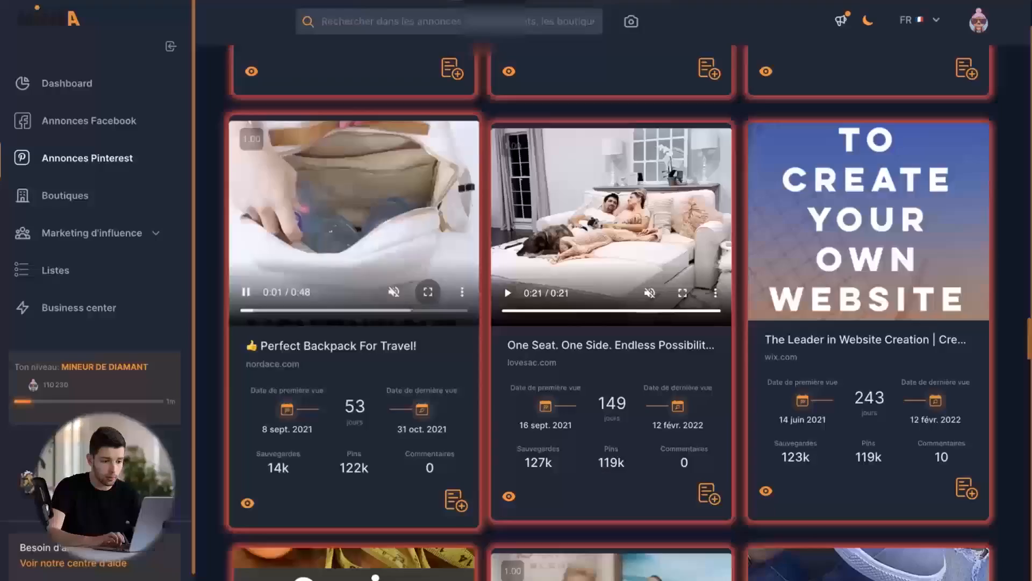
Step: Look through the neighbouring ads and open the speakshop.co 70% off flash sale ad
scroll(611, 312, down, 7)
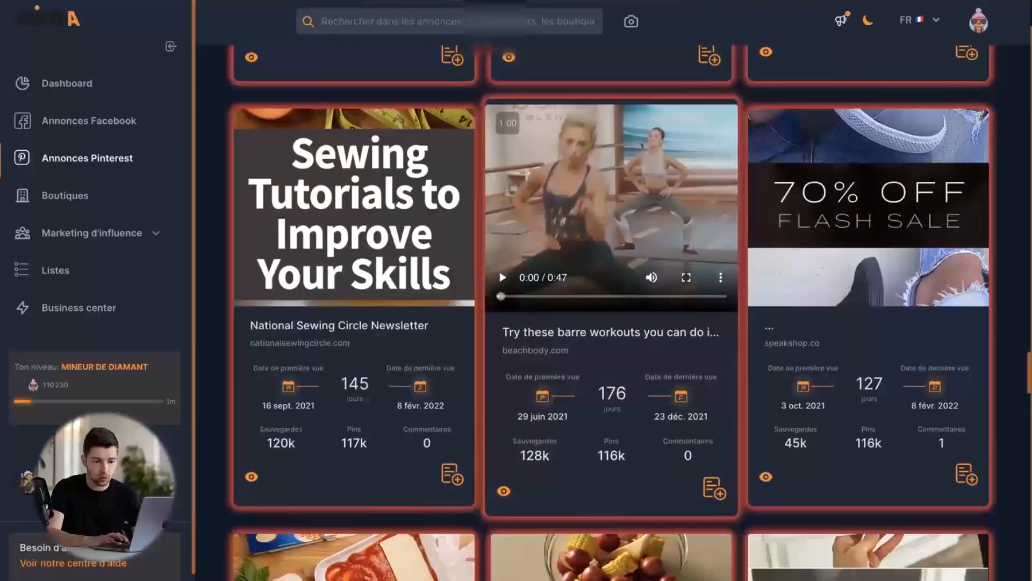
scroll(611, 312, down, 5)
scroll(612, 312, up, 6)
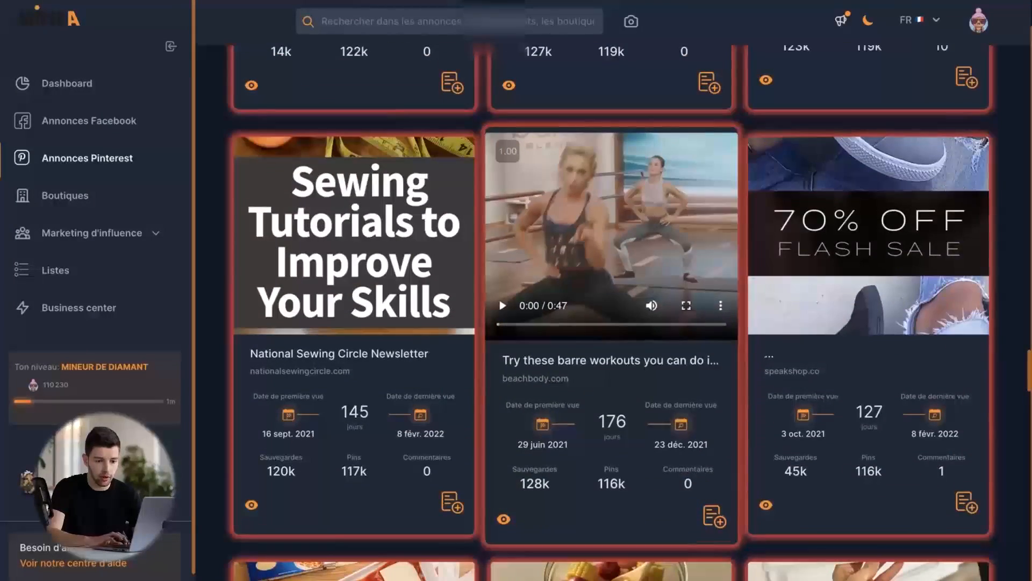
click(868, 242)
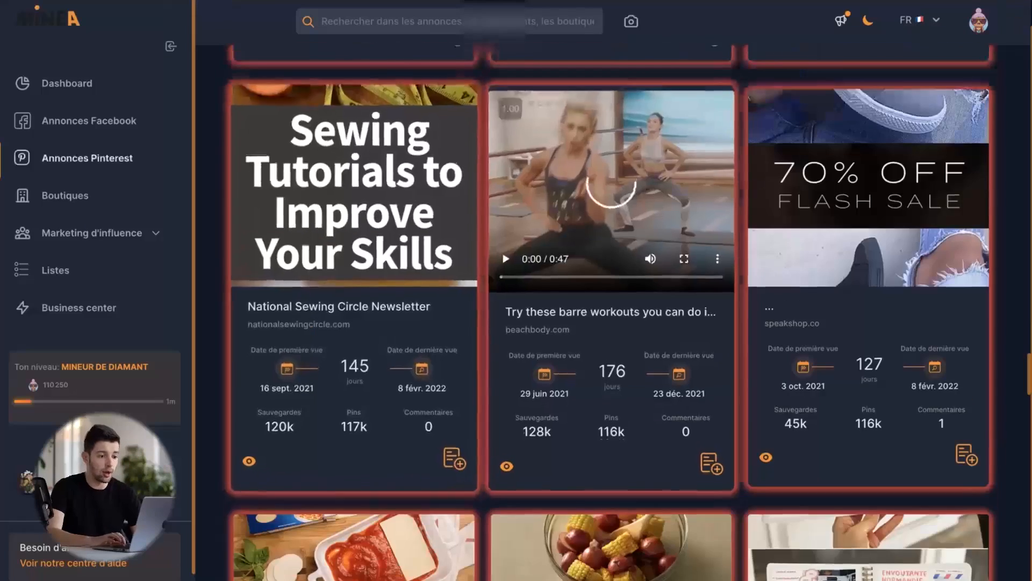
Step: Browse further down the most-pinned ads and view the warmlydecor.com Vintage Lighting ad's pin on Pinterest
scroll(612, 312, down, 6)
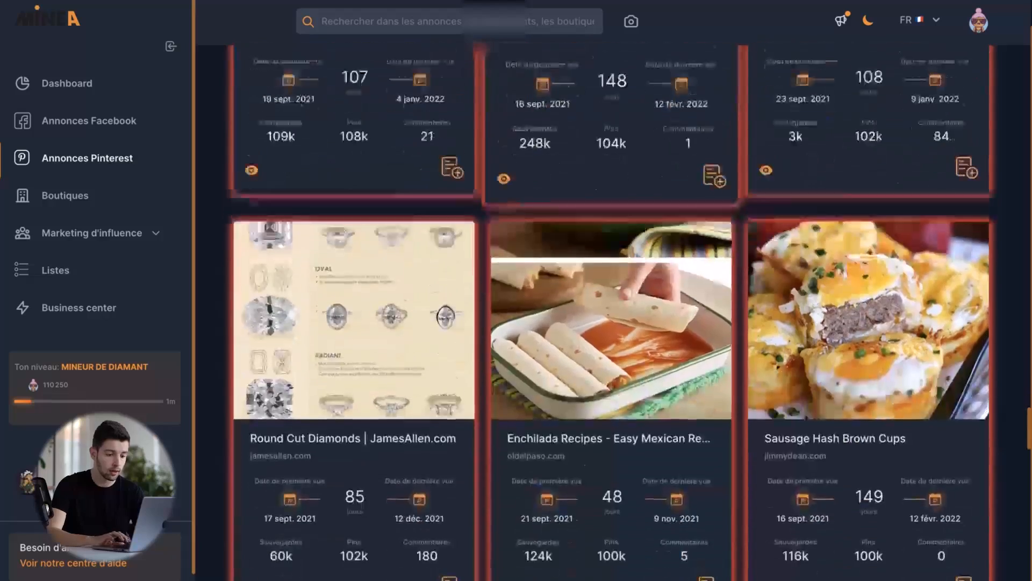
scroll(613, 322, down, 2)
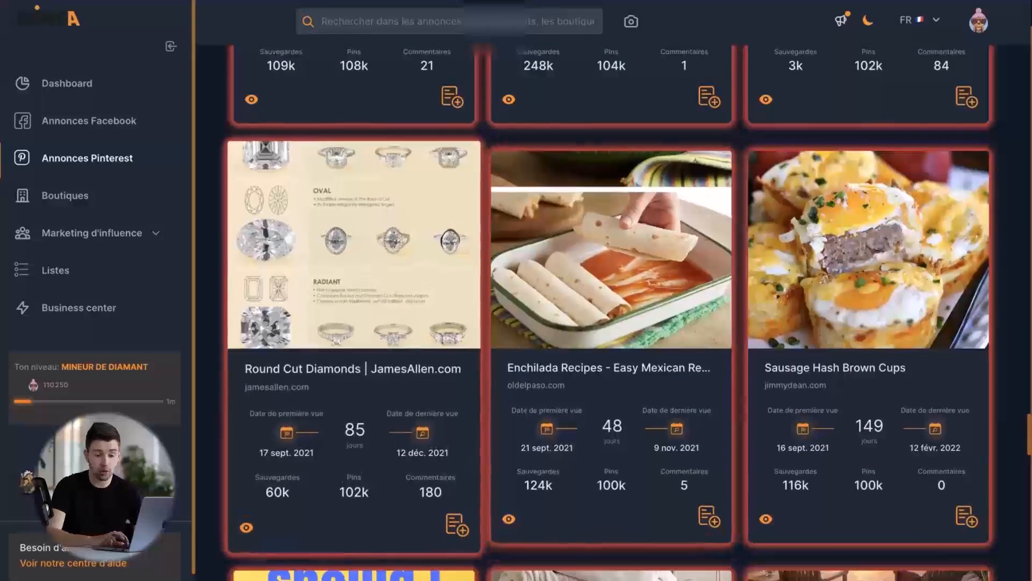
scroll(355, 242, down, 8)
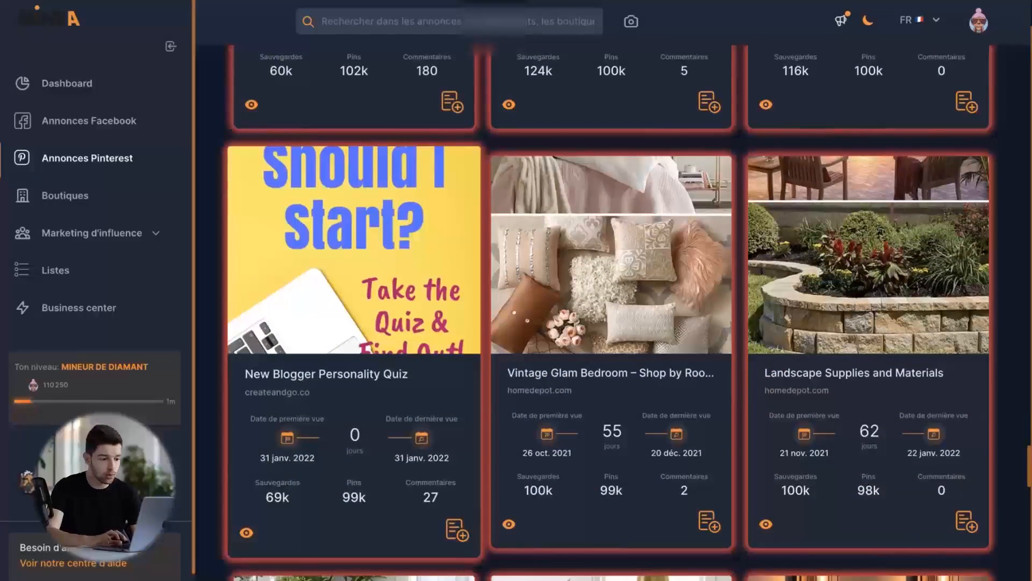
scroll(355, 242, down, 5)
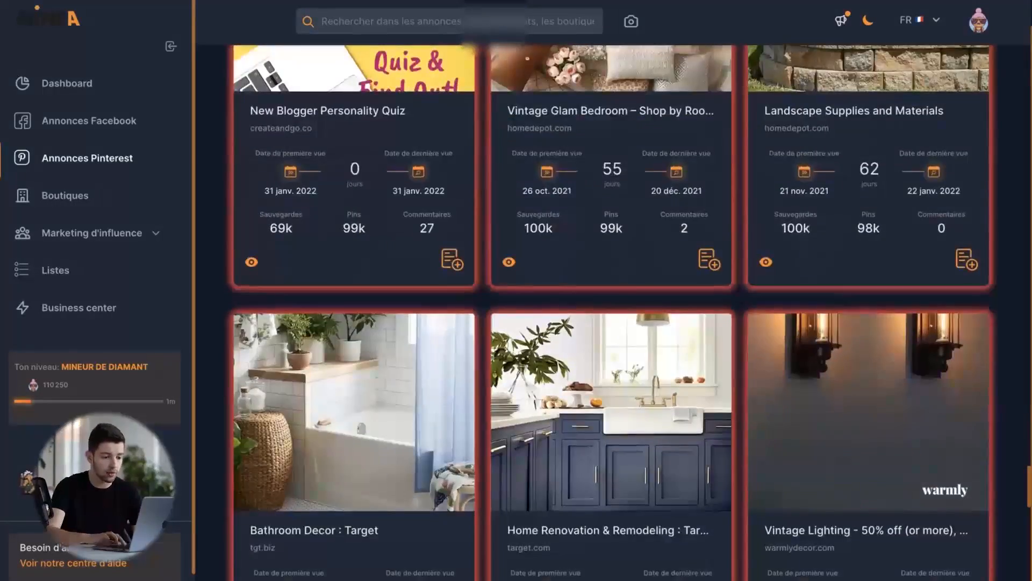
scroll(611, 322, down, 3)
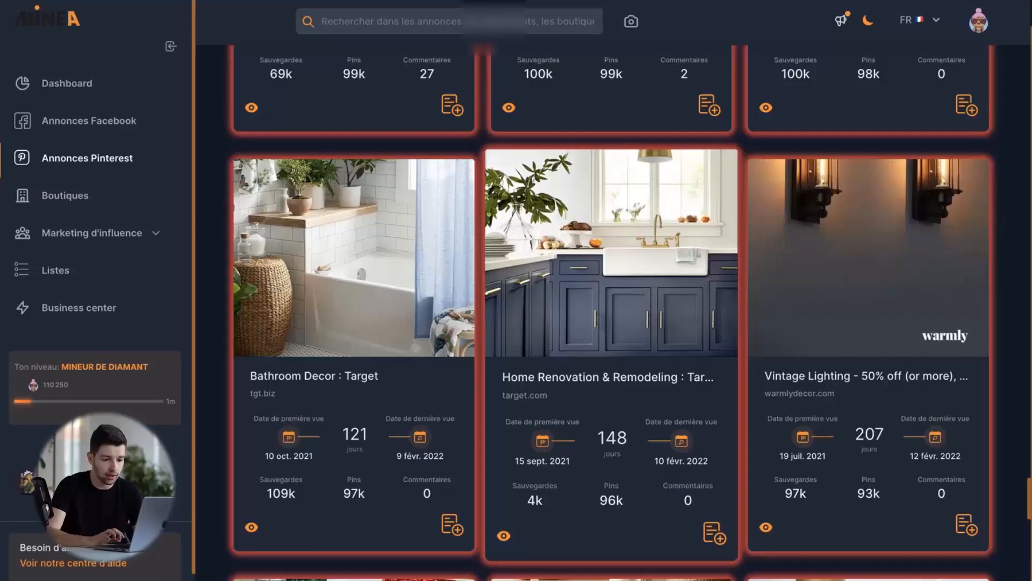
scroll(612, 322, down, 1)
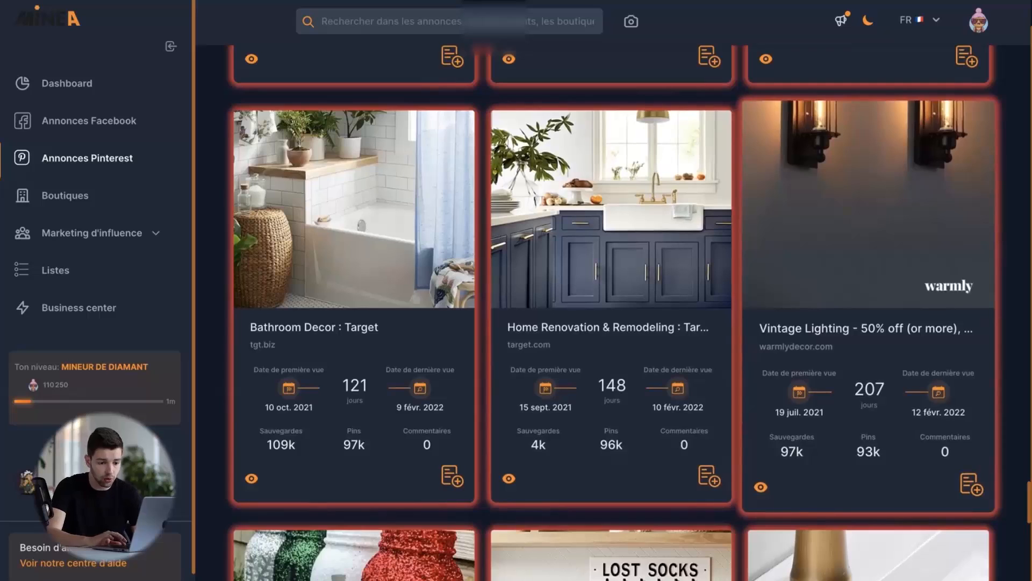
click(864, 242)
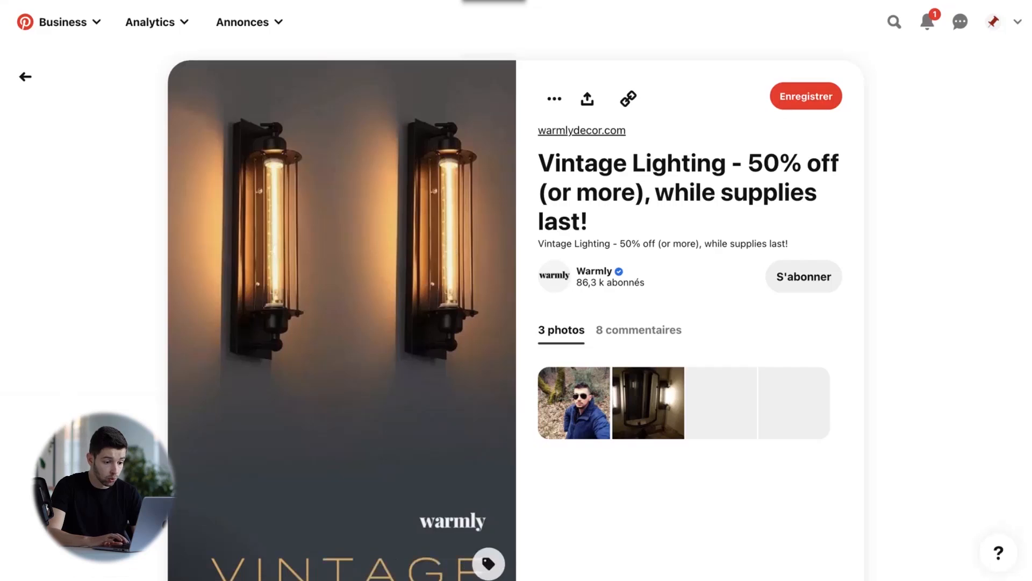
Step: Open the Warmly profile from the Vintage Lighting pin and look through its created pins
scroll(342, 312, down, 1)
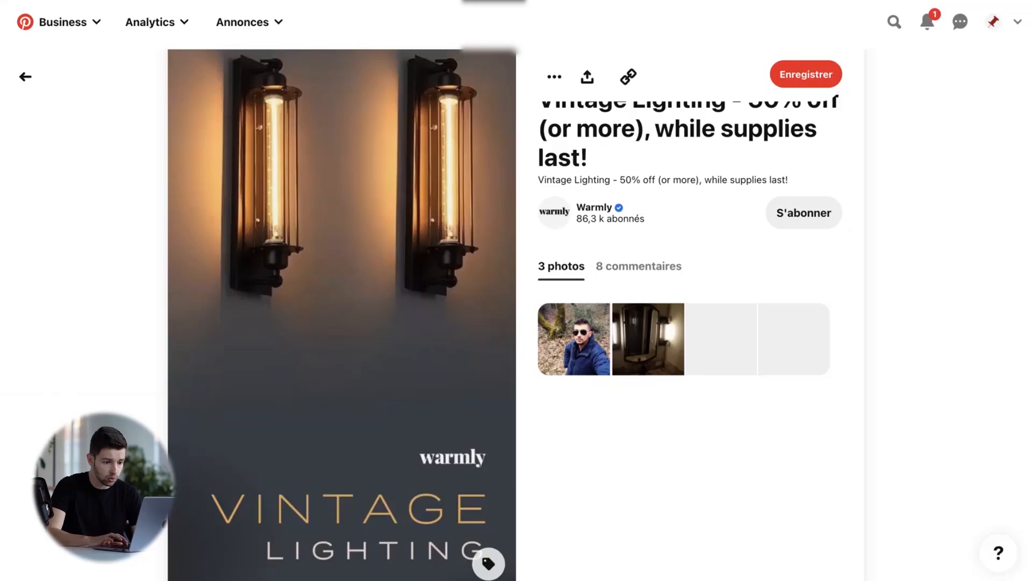
click(594, 208)
scroll(594, 207, down, 1)
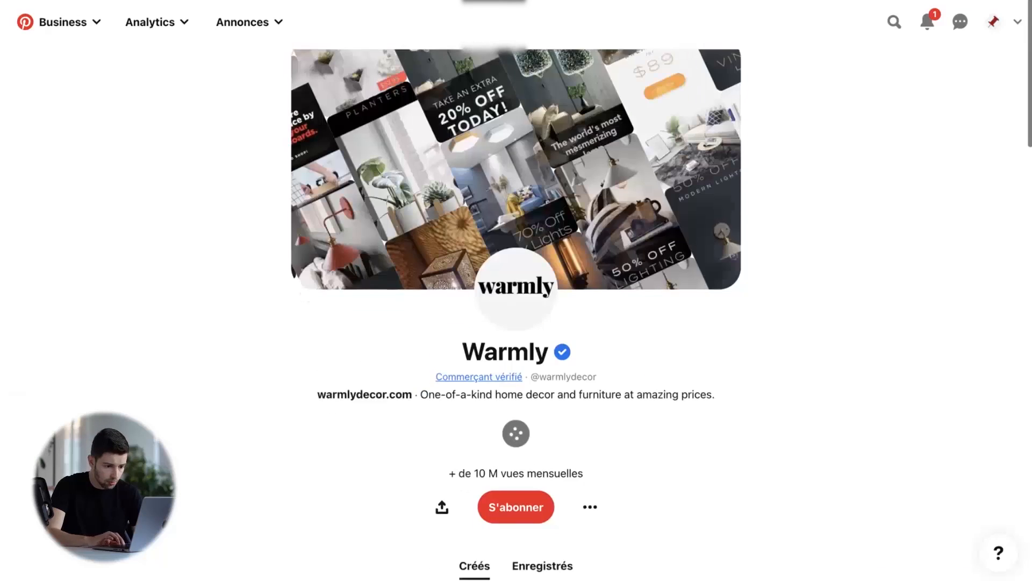
scroll(516, 290, down, 6)
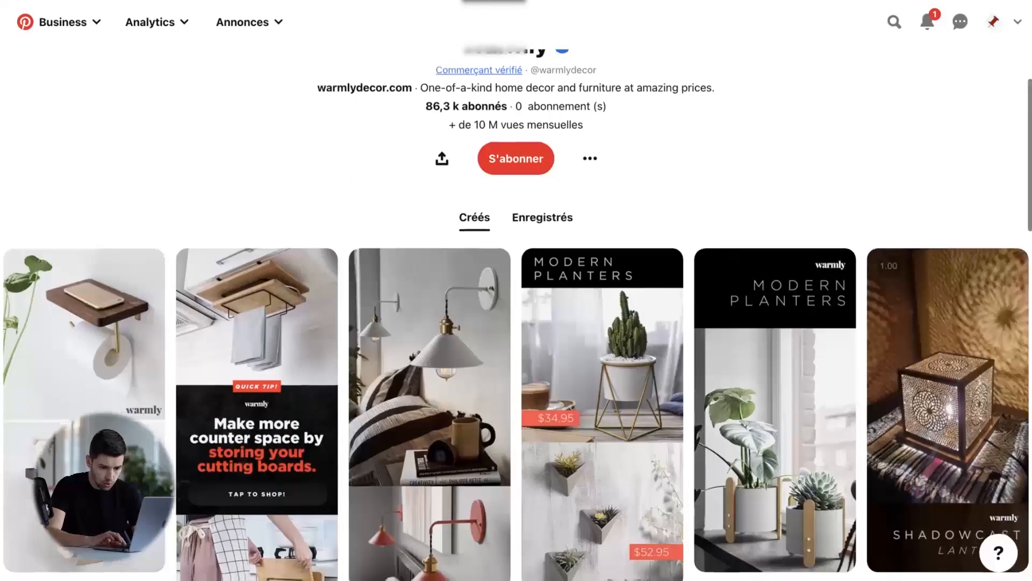
scroll(602, 290, down, 5)
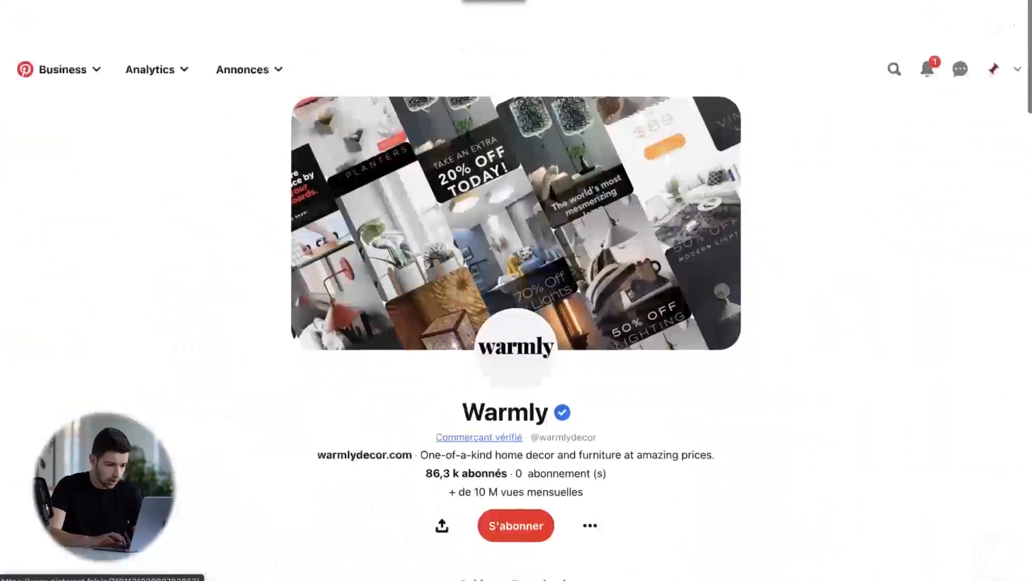
Step: View the boards saved on the Warmly profile, such as Lighting, Bathroom and Flash Sales
scroll(517, 290, down, 3)
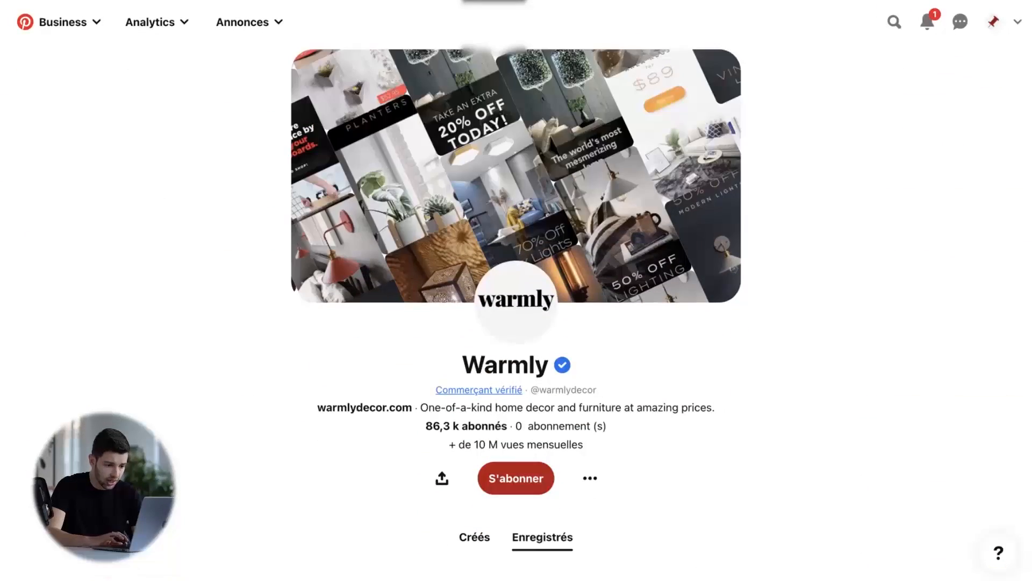
scroll(517, 291, down, 2)
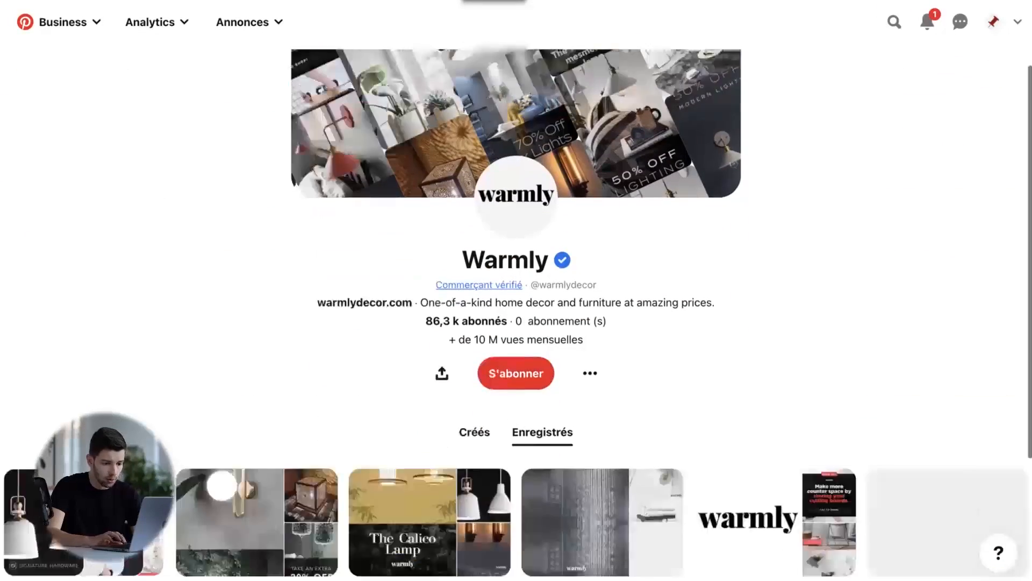
scroll(516, 291, down, 3)
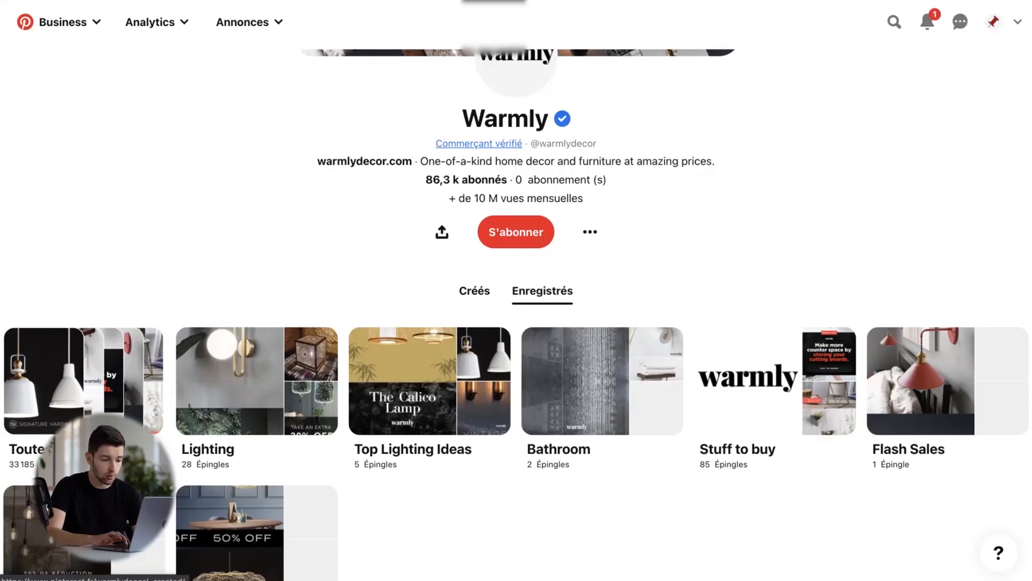
scroll(517, 323, down, 1)
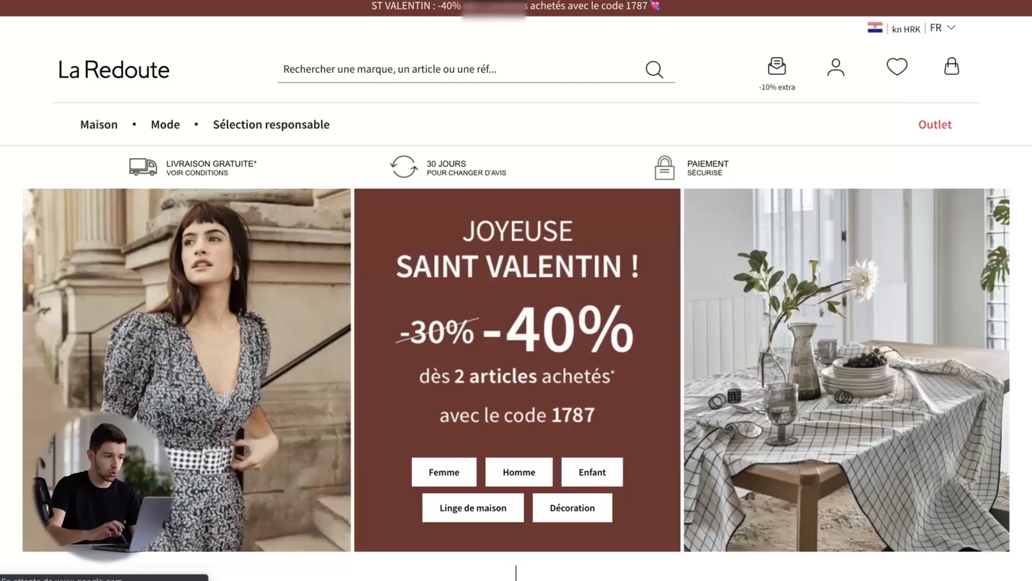
Step: Look over the La Redoute home page and reveal the subcategories of its Maison section
scroll(517, 291, down, 1)
scroll(516, 291, down, 3)
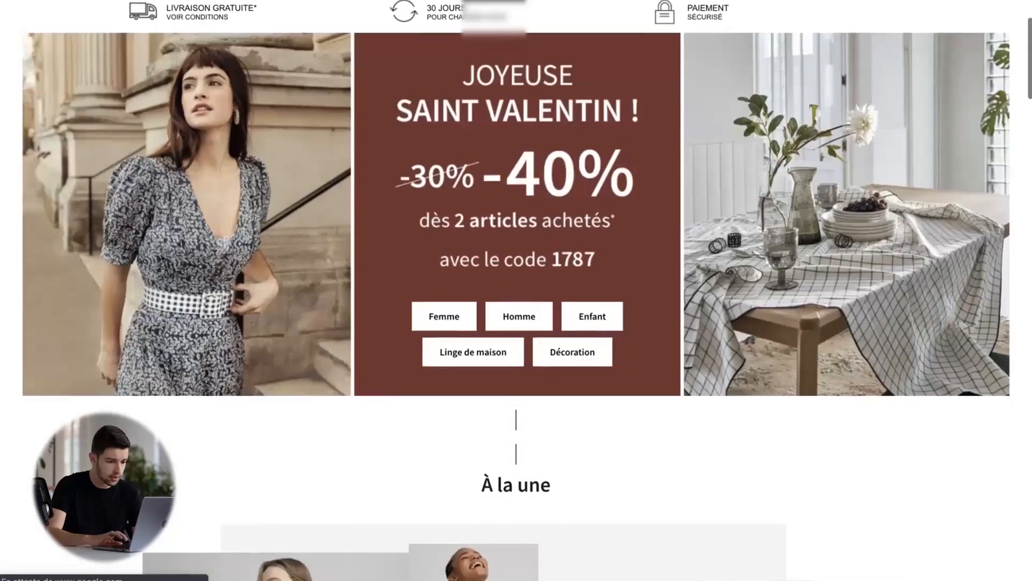
key(Escape)
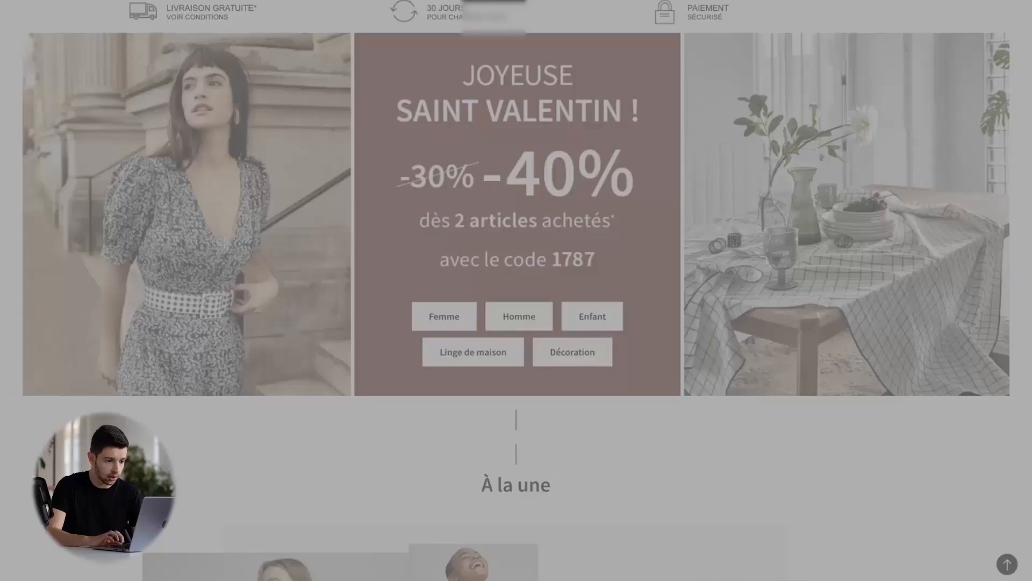
scroll(517, 290, up, 3)
mouse_move(166, 149)
mouse_move(99, 149)
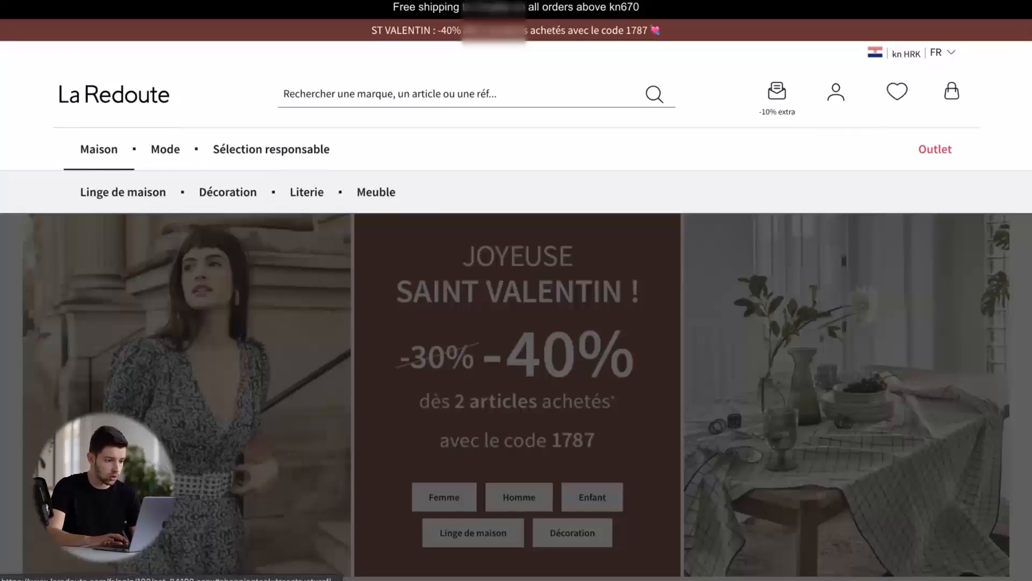
mouse_move(307, 192)
mouse_move(376, 192)
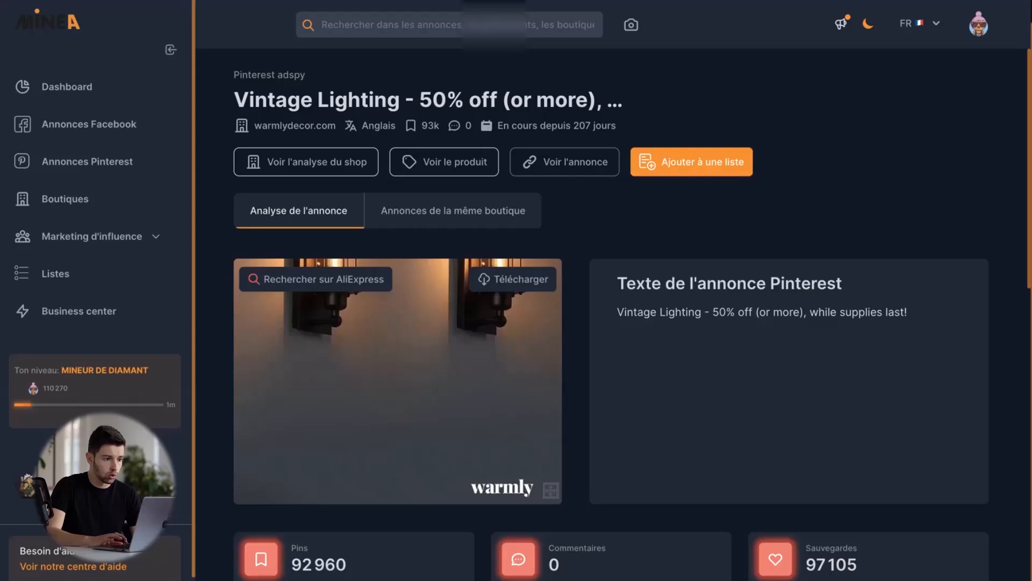
Step: Return to Minea's Pinterest ads listing and browse the ads shown there
click(111, 164)
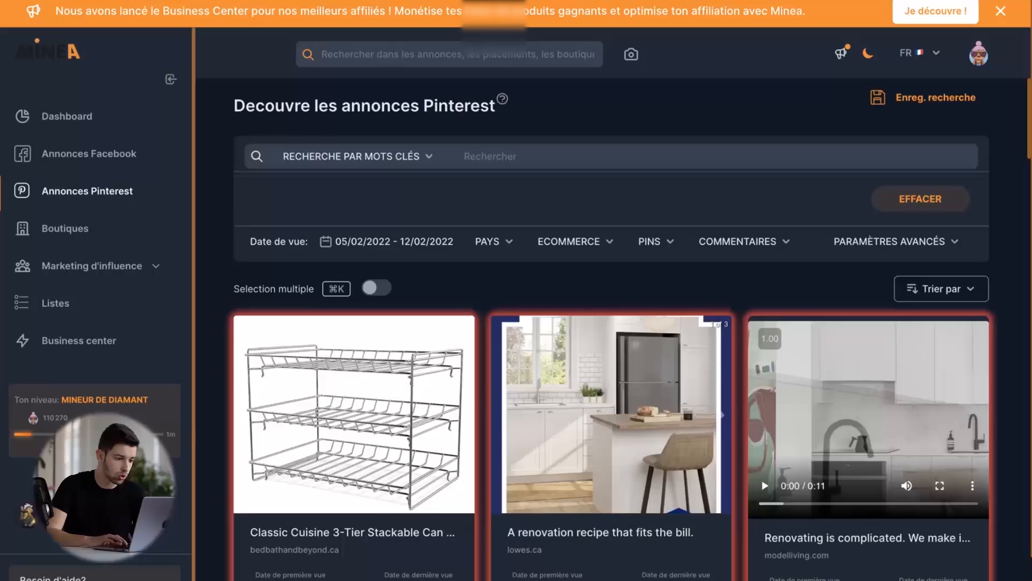
scroll(324, 104, down, 1)
scroll(611, 329, down, 8)
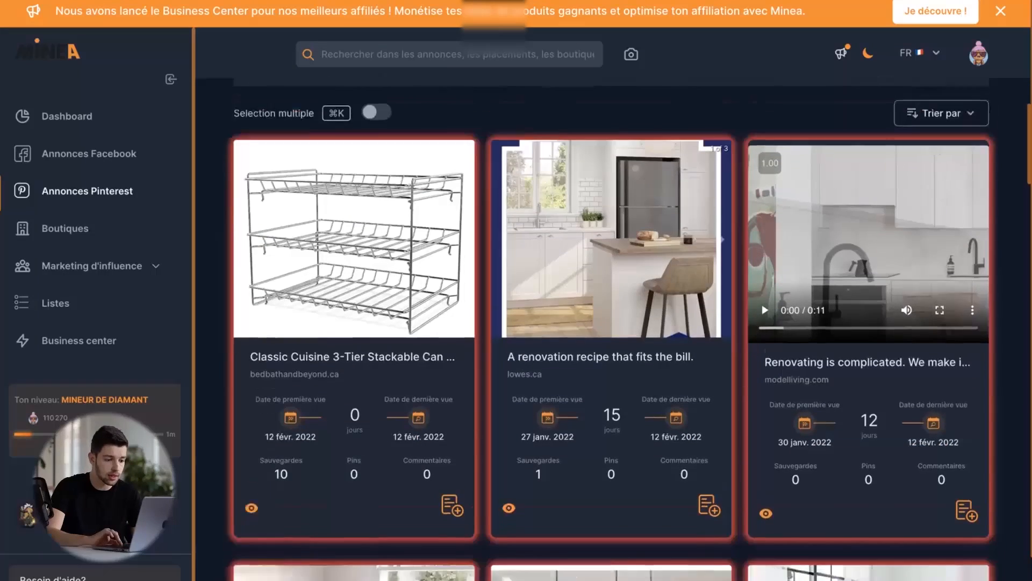
scroll(612, 329, down, 2)
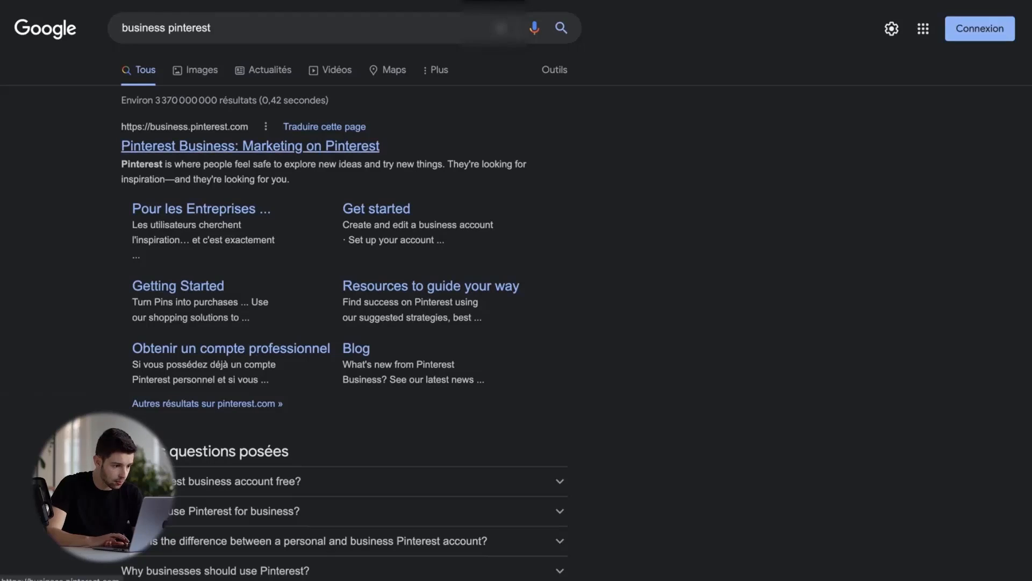
Step: Open the Pinterest Business site from the Google results and view the Décoration Provence business profile
click(250, 146)
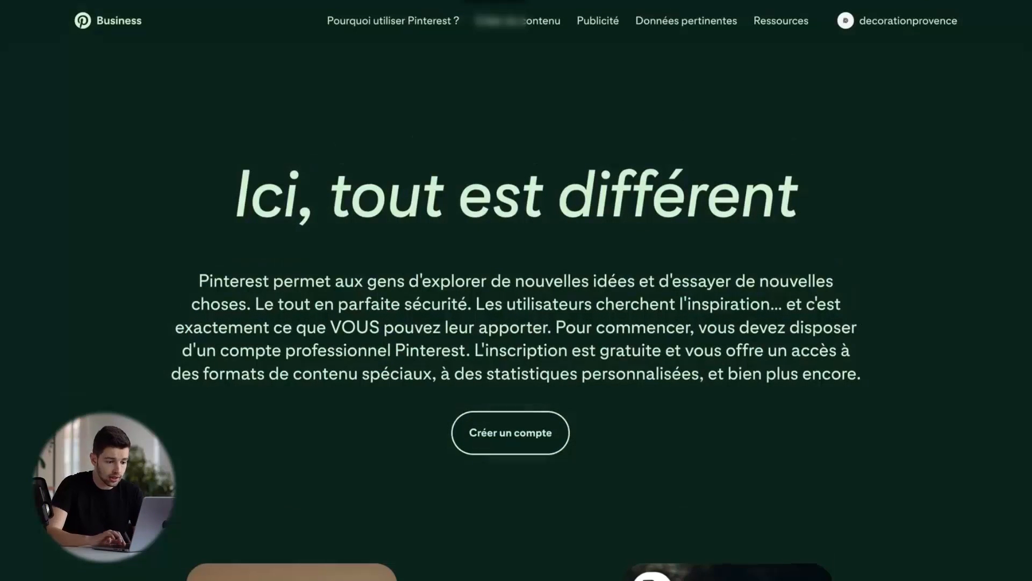
scroll(510, 361, down, 1)
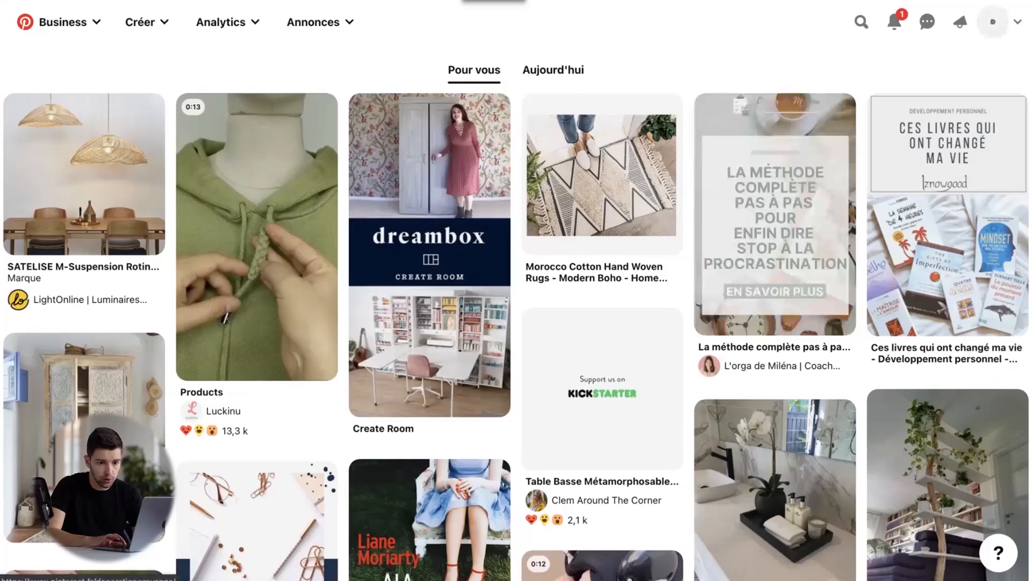
click(993, 22)
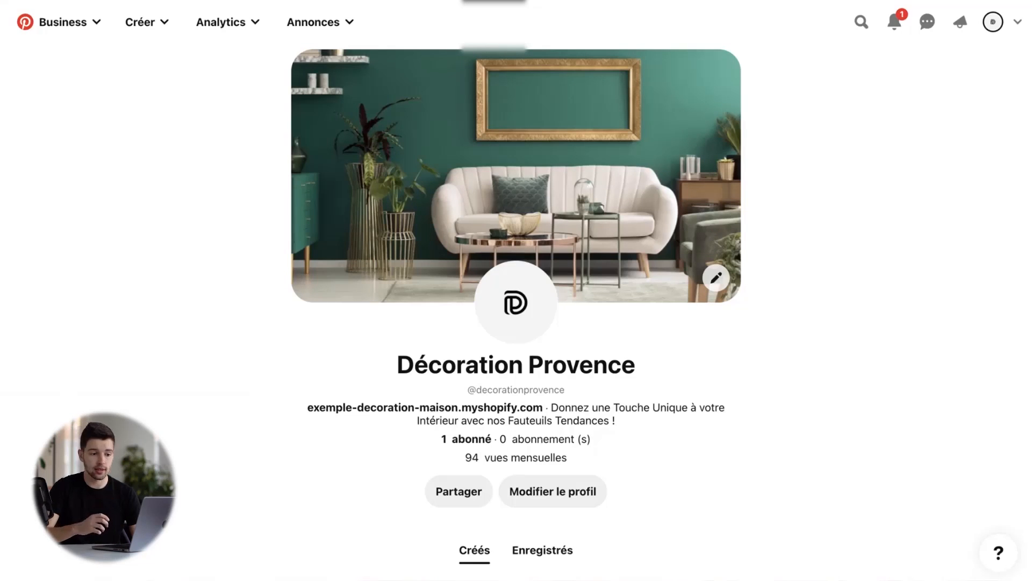
scroll(516, 290, up, 1)
scroll(516, 290, down, 1)
scroll(516, 290, up, 1)
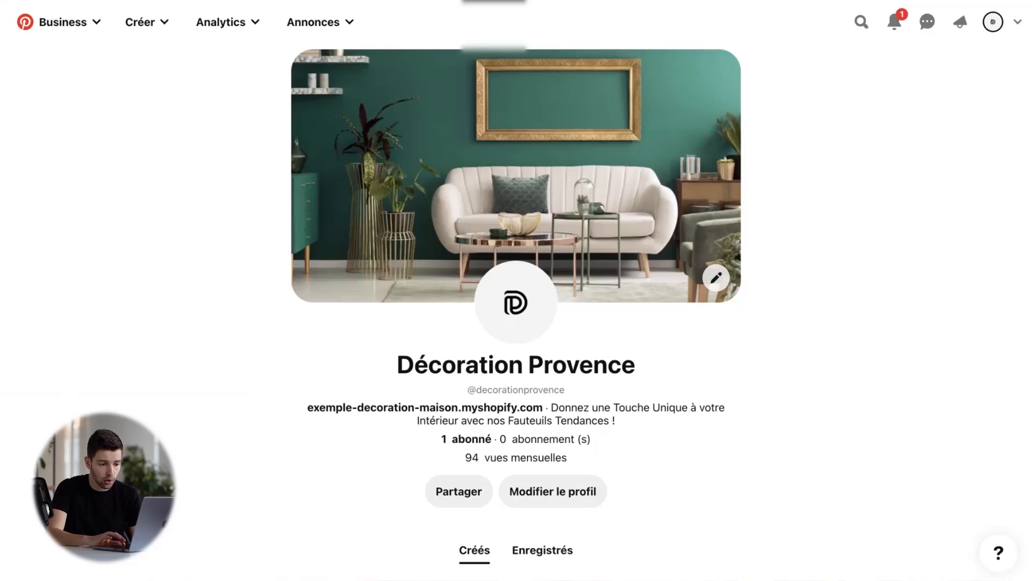
Step: Highlight the profile's name, its shop link and its description in turn, and clear the selection
drag(396, 364, 636, 364)
drag(307, 407, 546, 420)
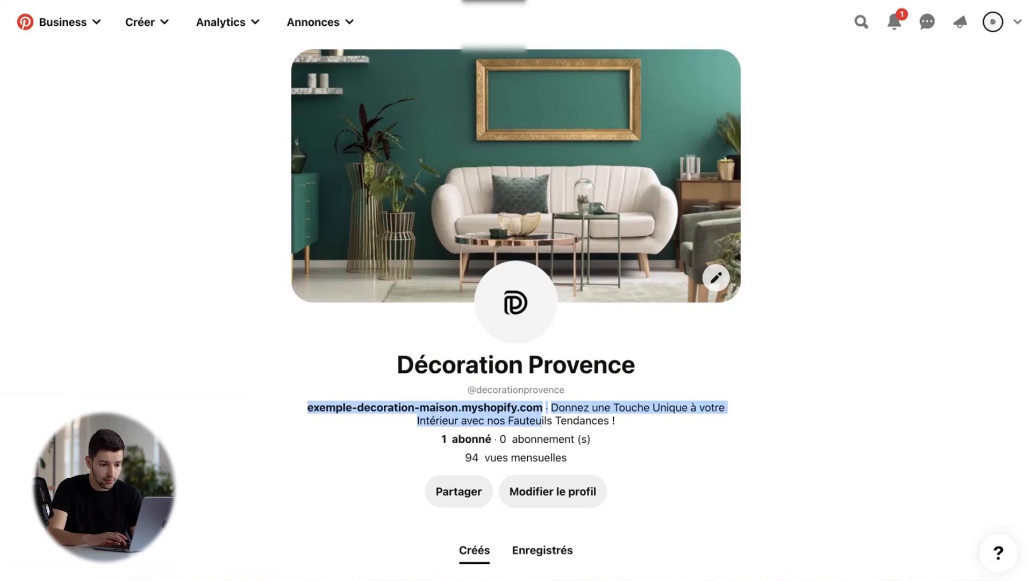
click(545, 421)
drag(617, 421, 551, 408)
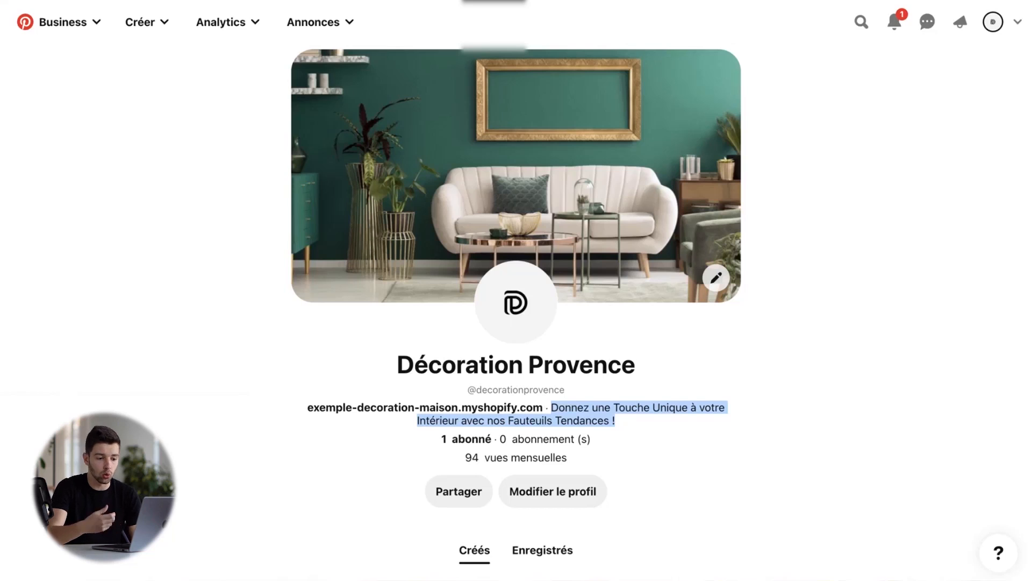
click(671, 341)
Step: Look through the Décoration Provence profile's saved boards and its created pins
scroll(670, 341, down, 2)
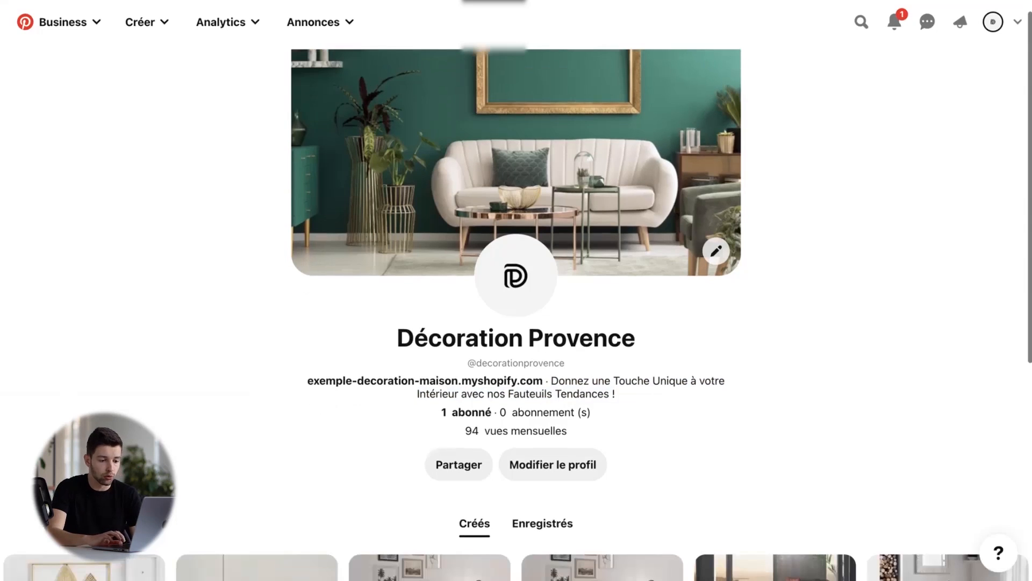
scroll(670, 340, down, 2)
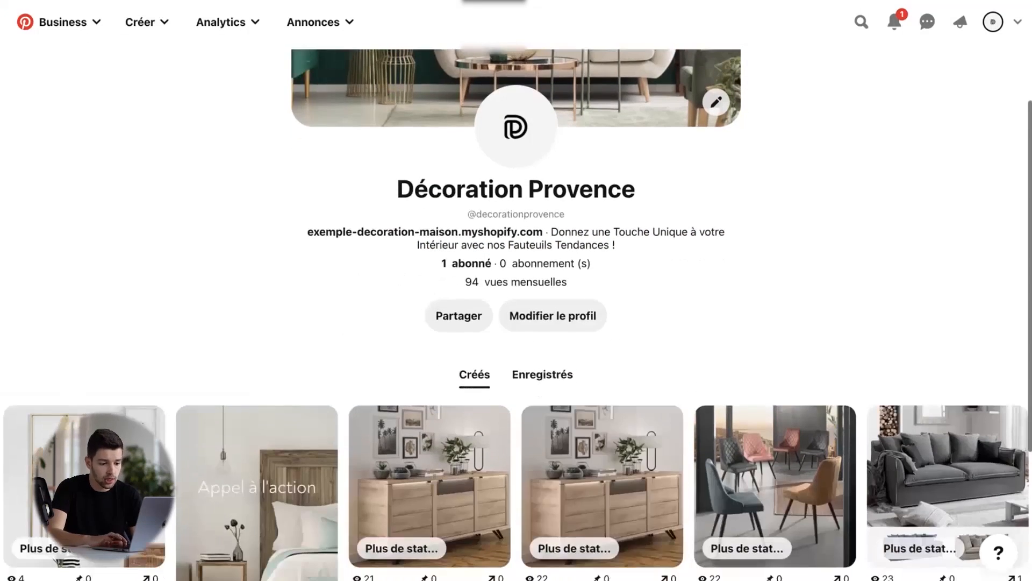
click(542, 371)
scroll(516, 323, down, 3)
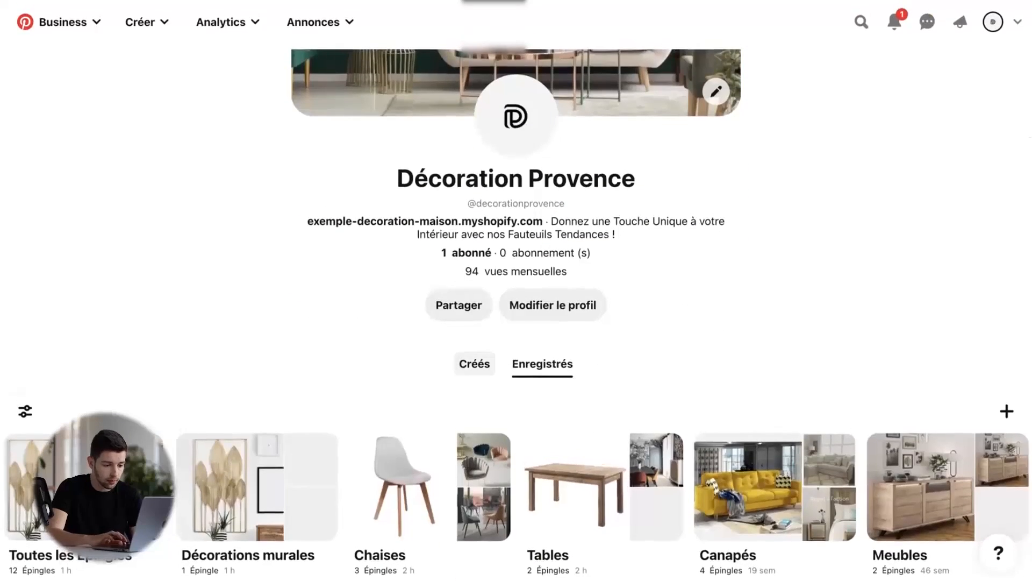
click(473, 362)
scroll(516, 323, down, 6)
scroll(517, 280, up, 1)
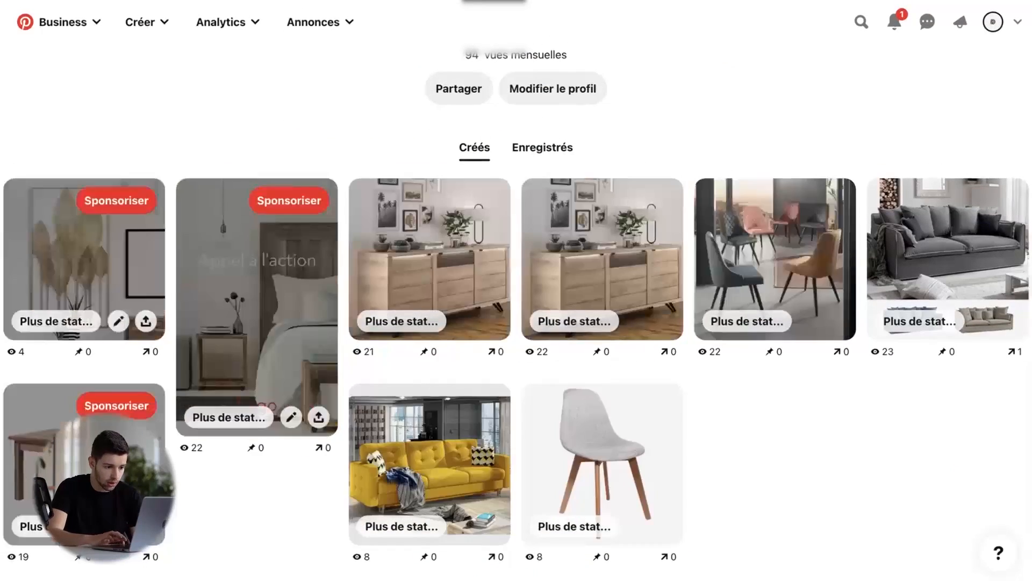
Step: Open the "Appel à l'action" bedroom pin, examine its link, title and description, and return to the created pins
click(257, 301)
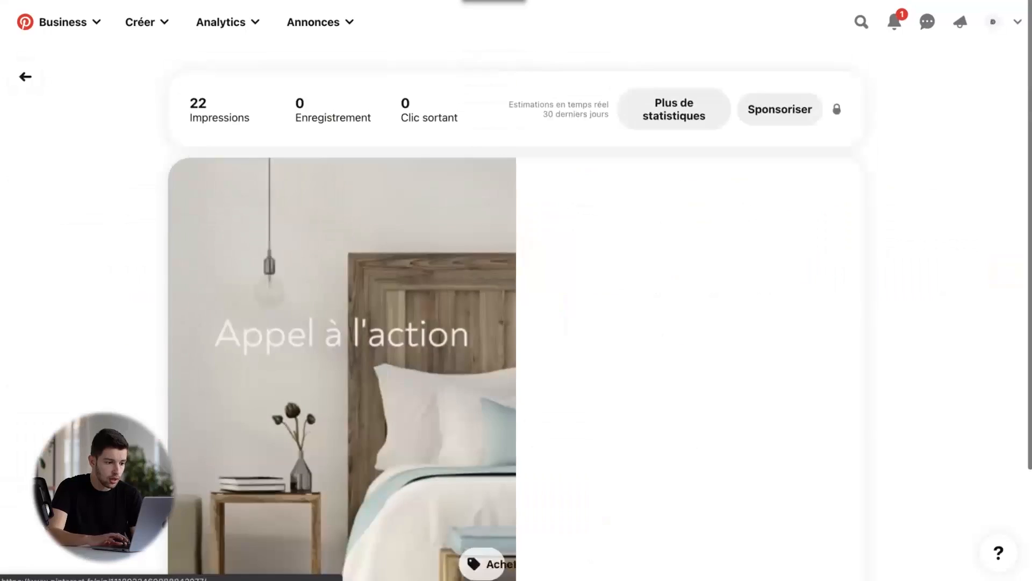
scroll(257, 301, down, 2)
scroll(257, 301, down, 1)
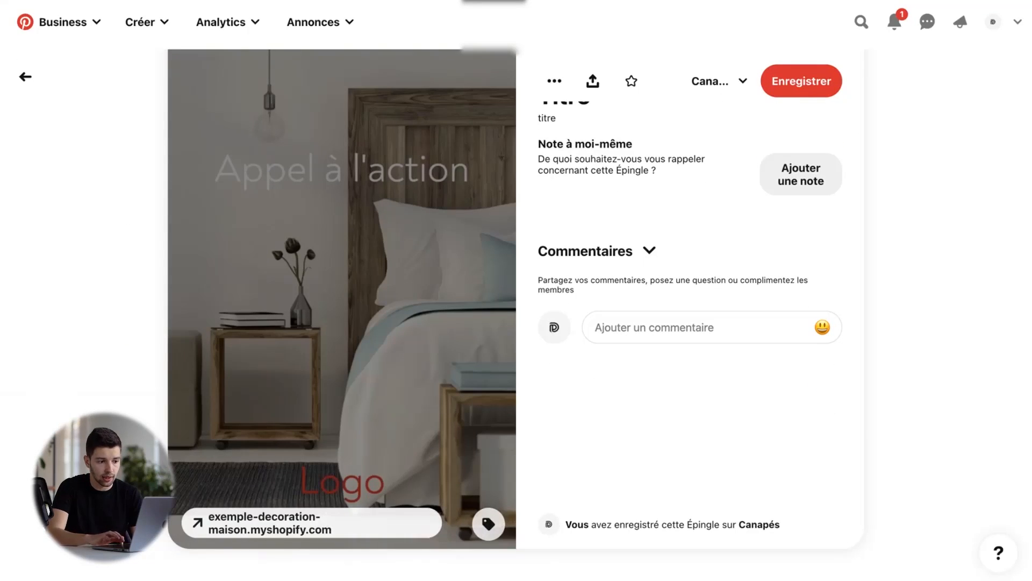
scroll(517, 332, up, 1)
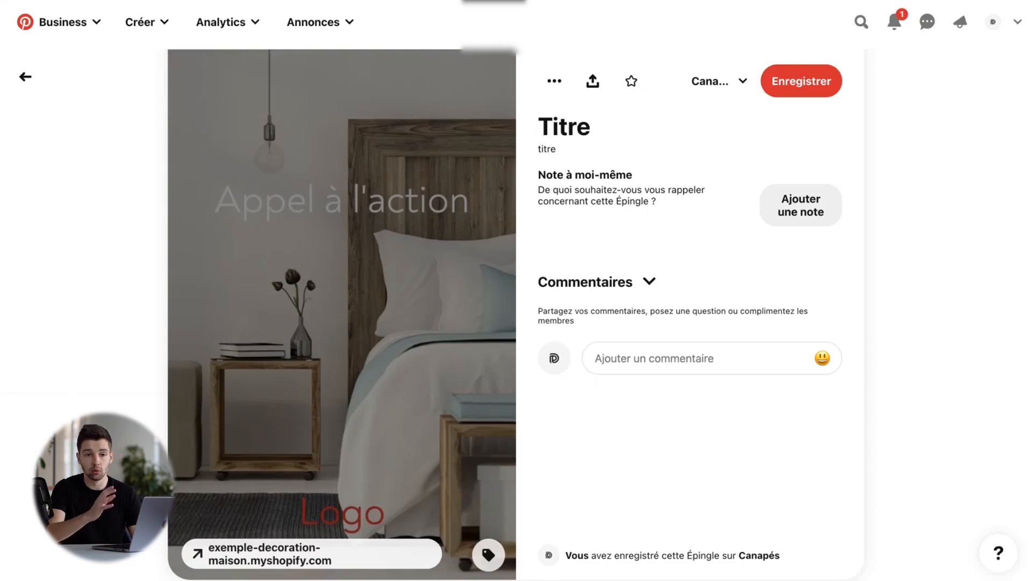
scroll(517, 312, down, 2)
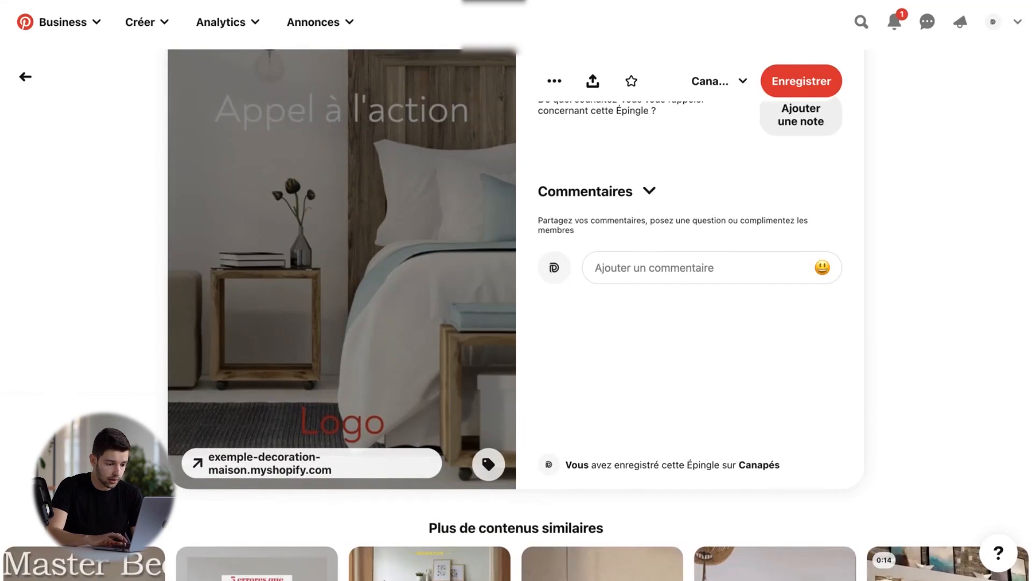
scroll(516, 312, up, 3)
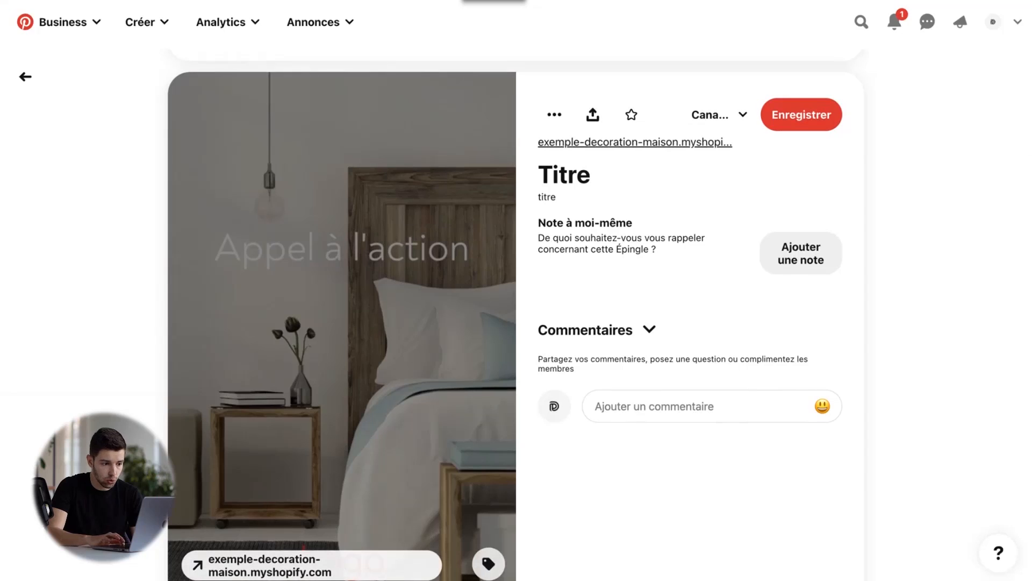
drag(593, 176, 538, 175)
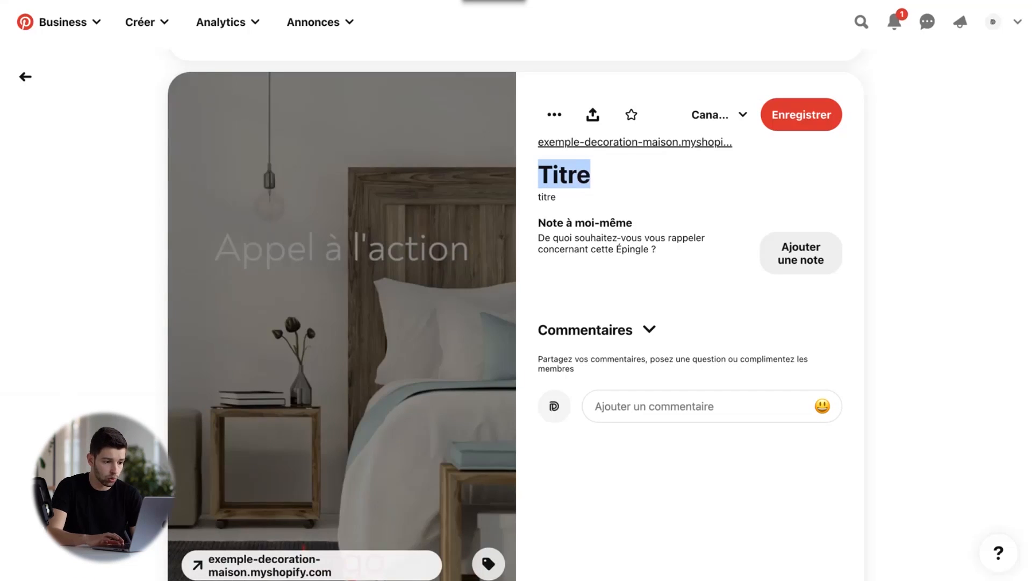
click(25, 76)
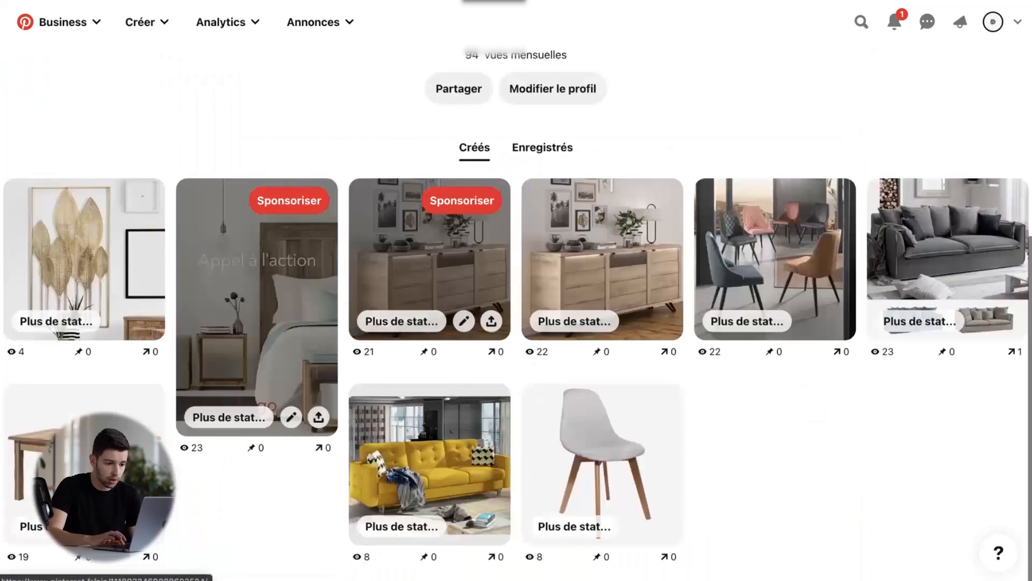
Step: Open the Canapés board from the profile's saved boards and view its description and pins
click(543, 148)
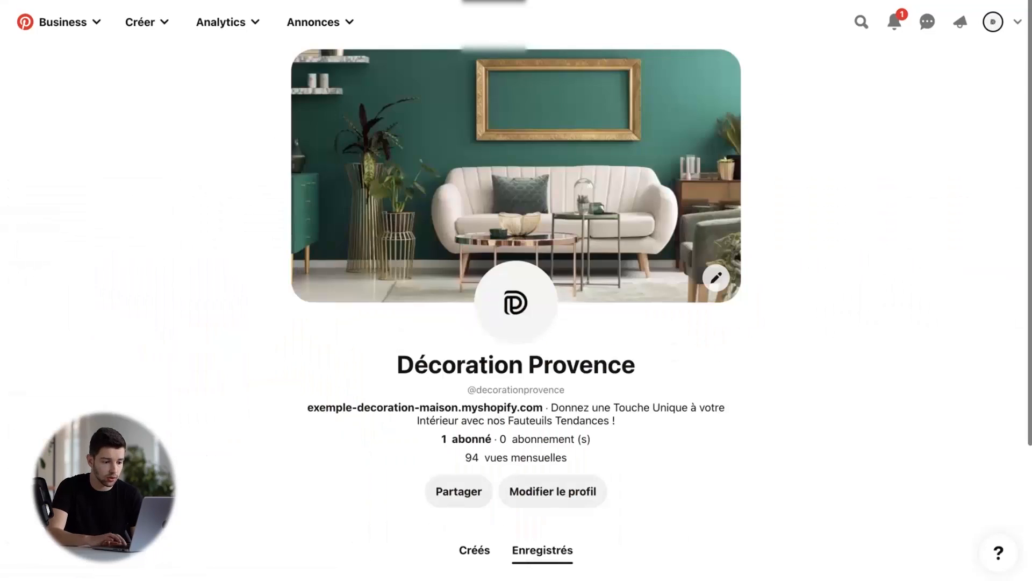
scroll(542, 147, down, 4)
click(766, 484)
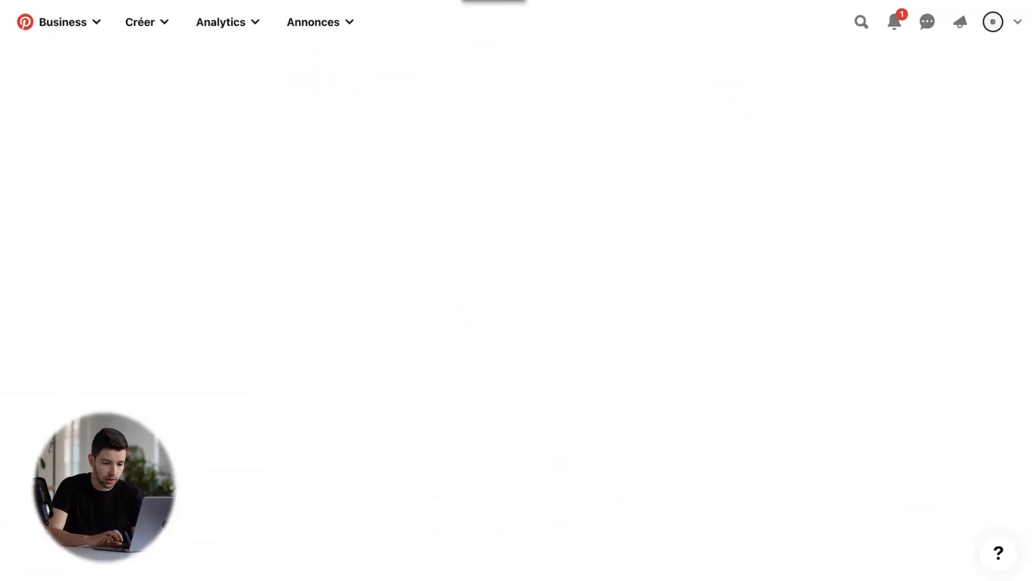
scroll(516, 301, down, 3)
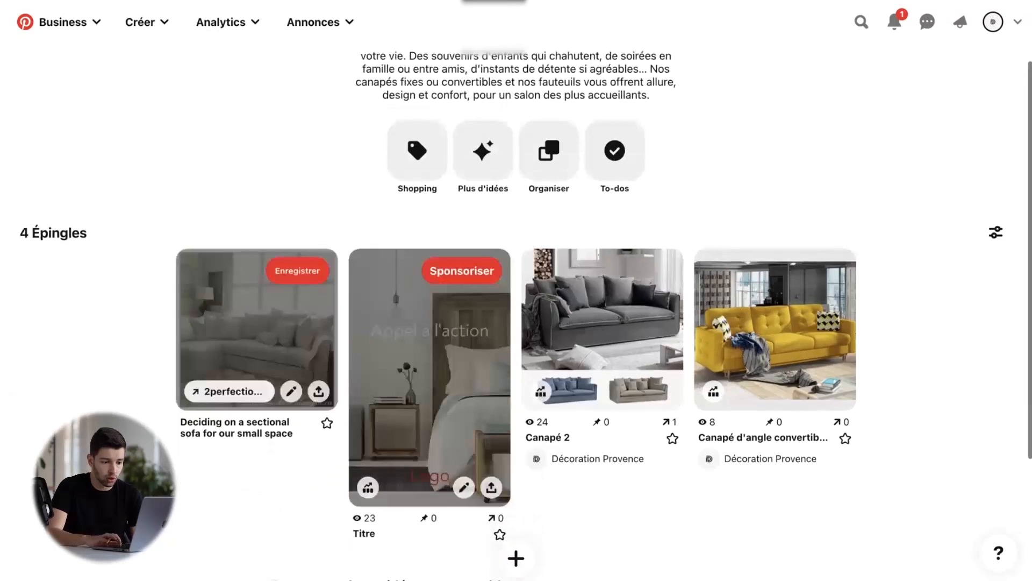
Step: Return to the profile's saved boards, view the Décorations murales board, and go back to the profile header
key(alt+Left)
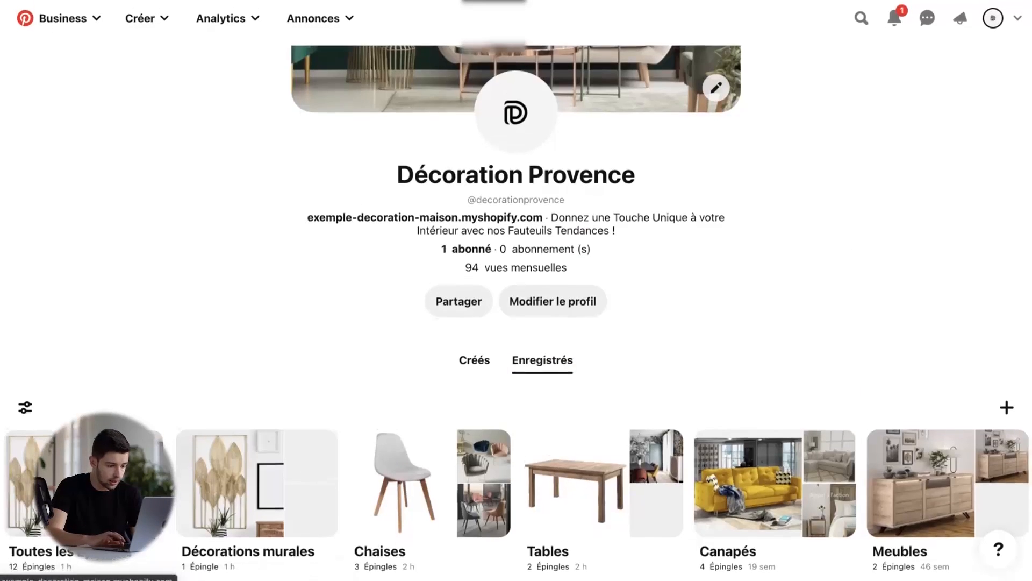
click(252, 486)
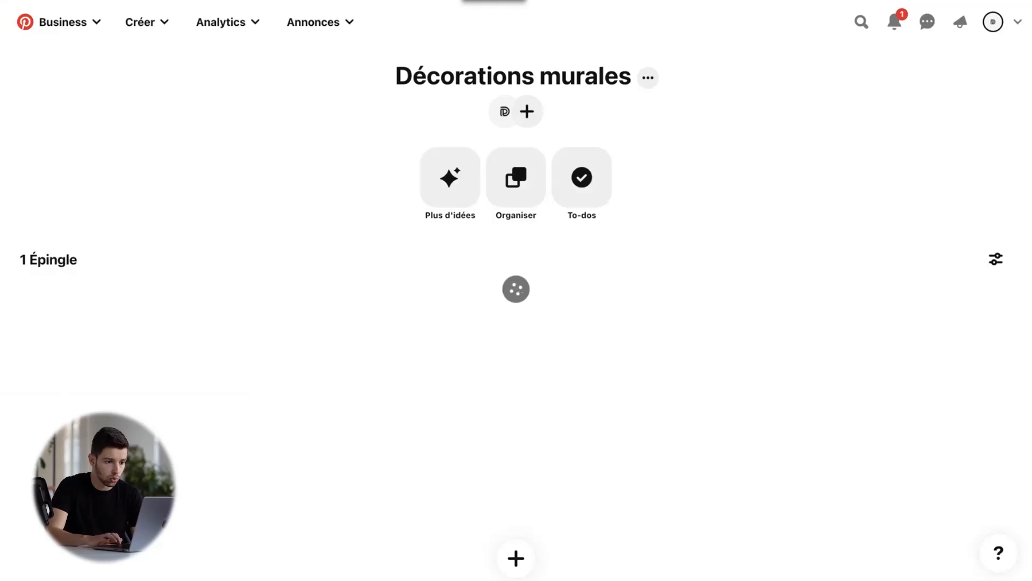
key(alt+Left)
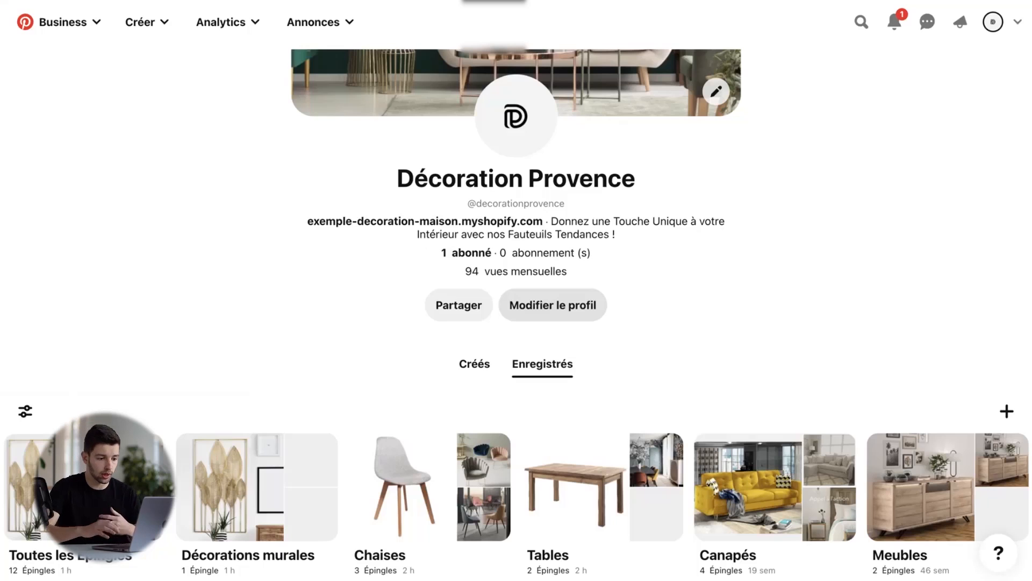
scroll(517, 290, up, 4)
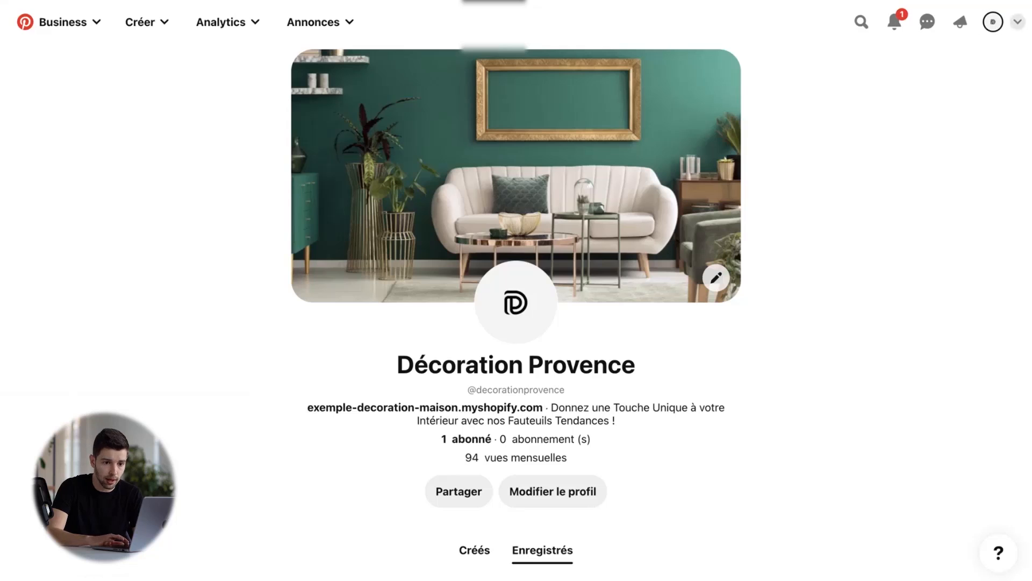
Step: Open the account settings and review the public profile fields, from the name, description, website and username to the contact and address details
click(1017, 22)
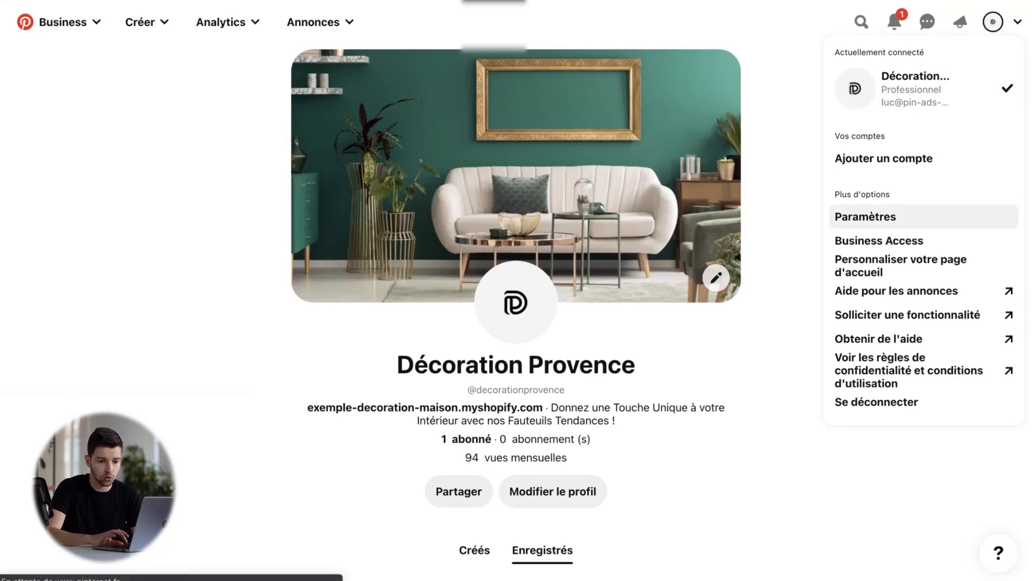
click(866, 217)
scroll(430, 291, down, 2)
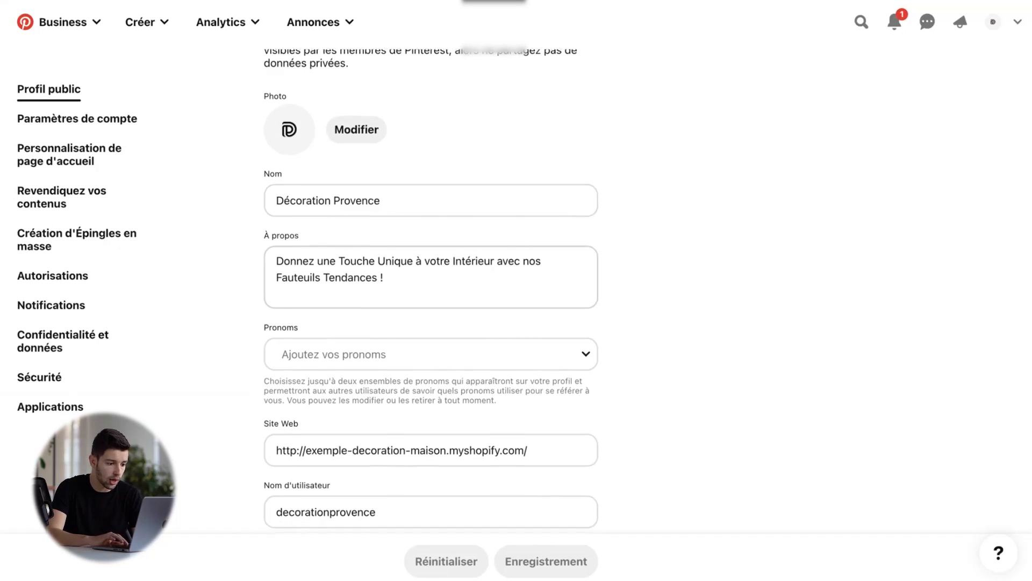
scroll(430, 291, down, 3)
scroll(430, 291, down, 2)
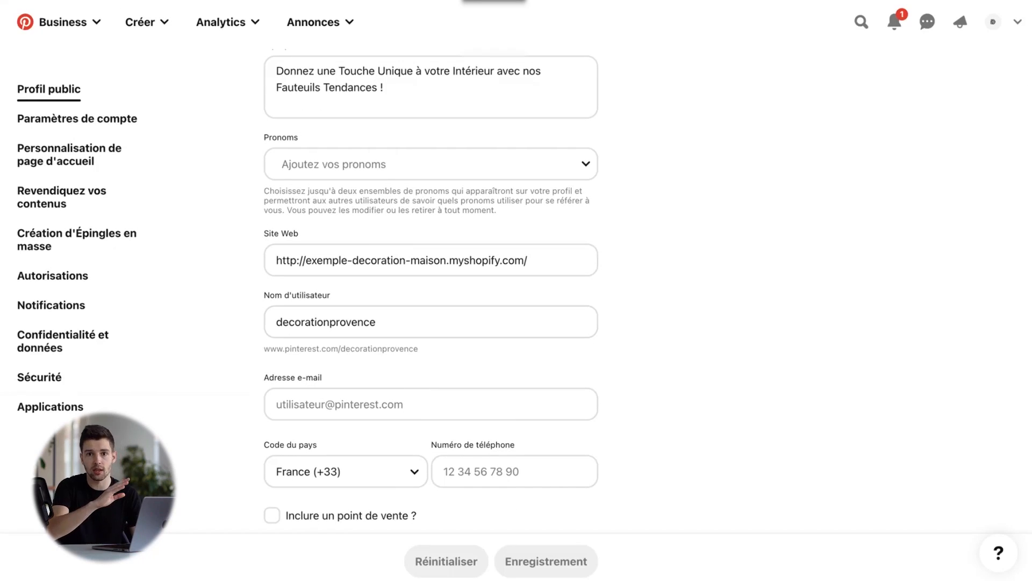
drag(377, 322, 275, 322)
click(408, 322)
click(672, 328)
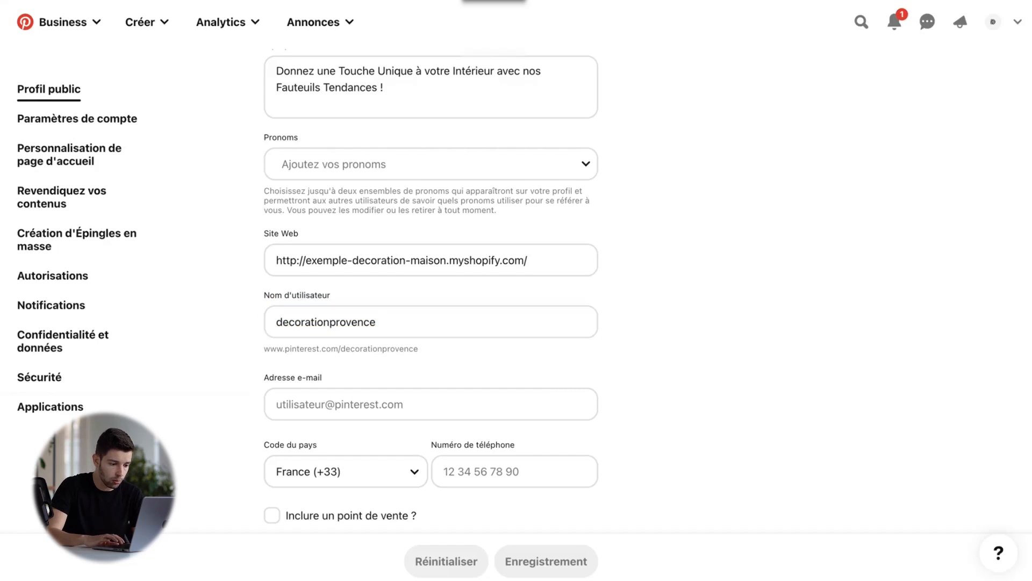
scroll(430, 290, down, 6)
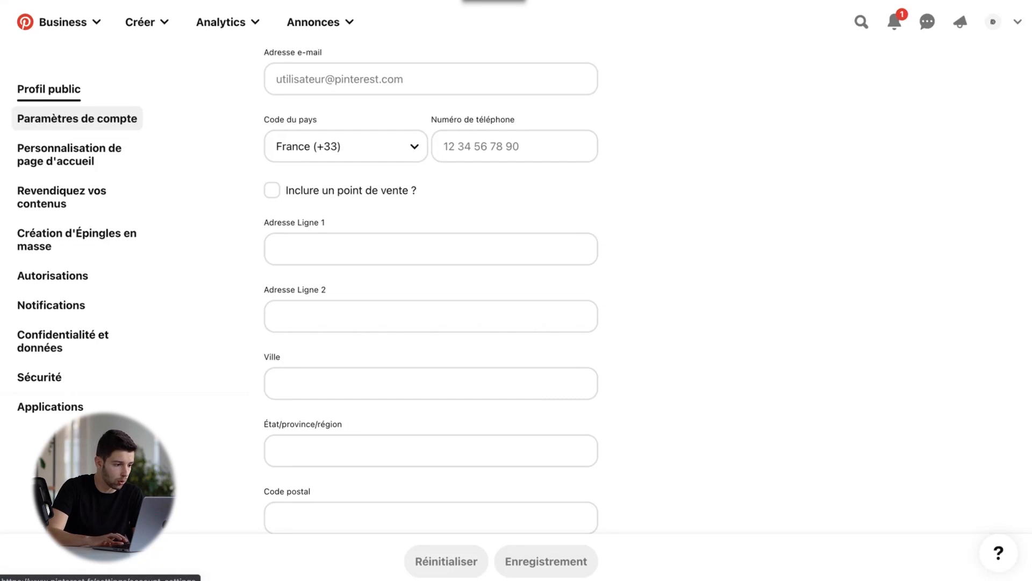
Step: Copy the HTML tag for claiming a website from the content-claiming settings and close the claim options
click(61, 197)
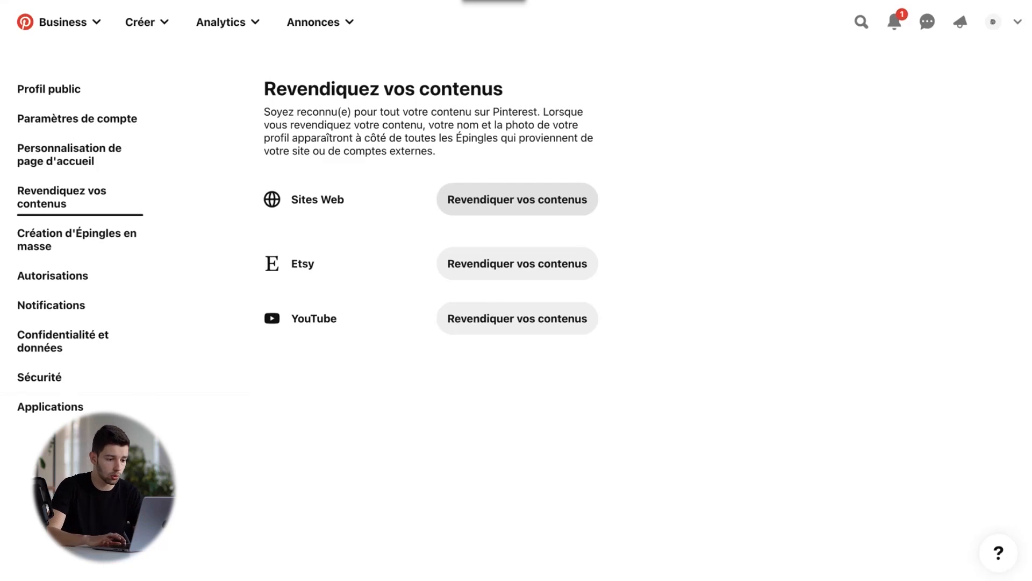
click(585, 198)
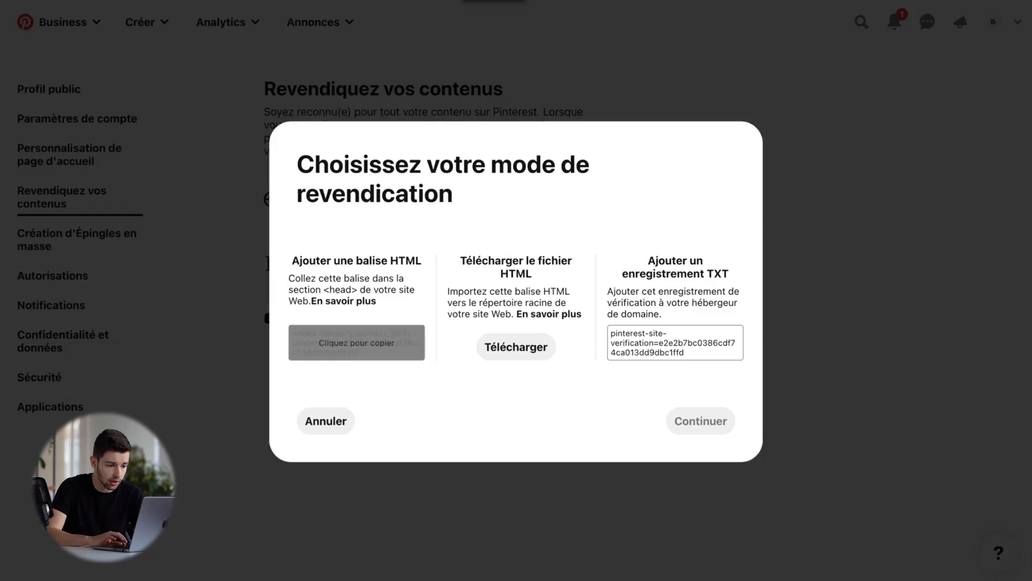
click(357, 343)
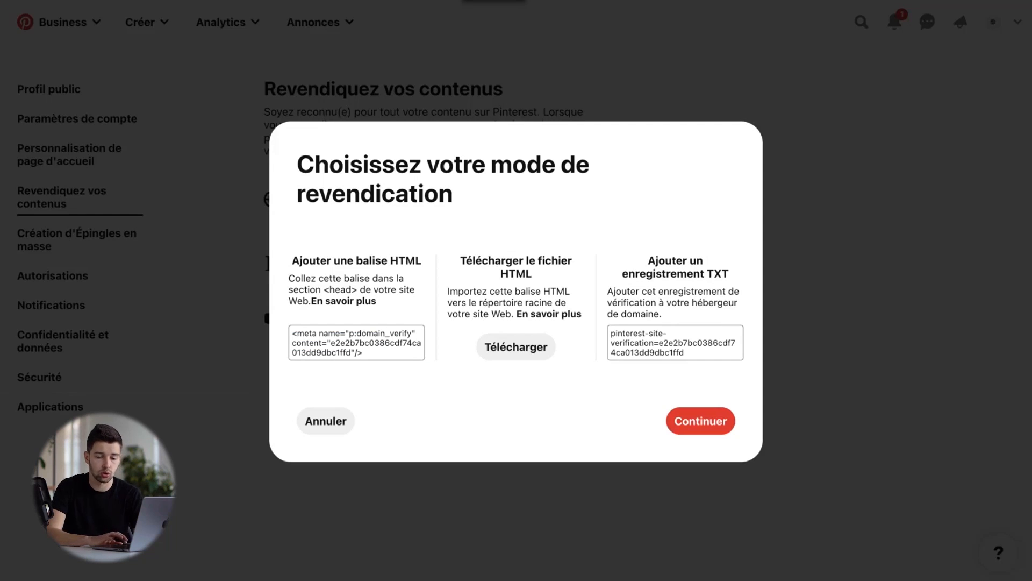
click(821, 400)
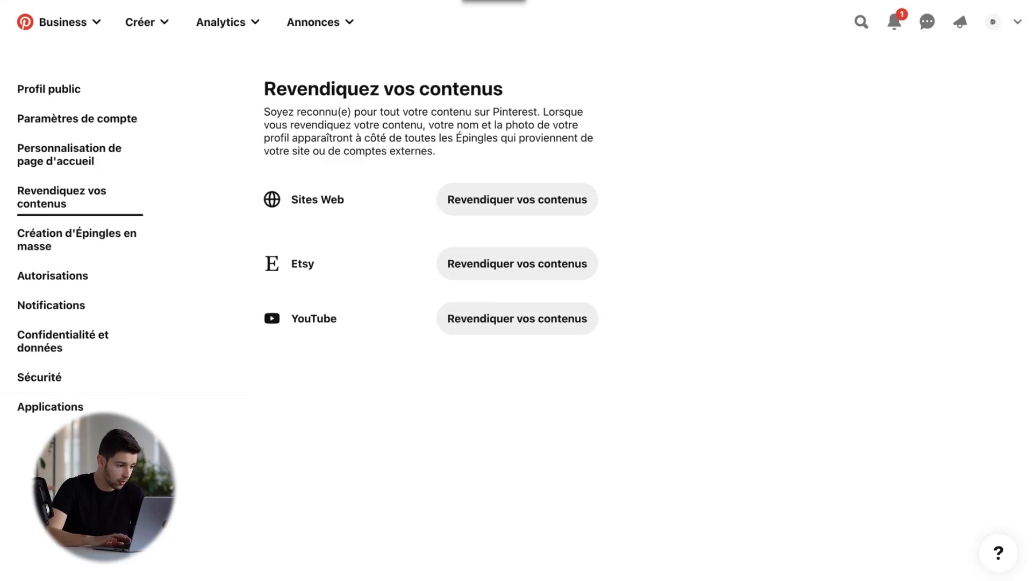
Step: Open the notification settings and review the categories of notifications sent by e-mail
click(71, 305)
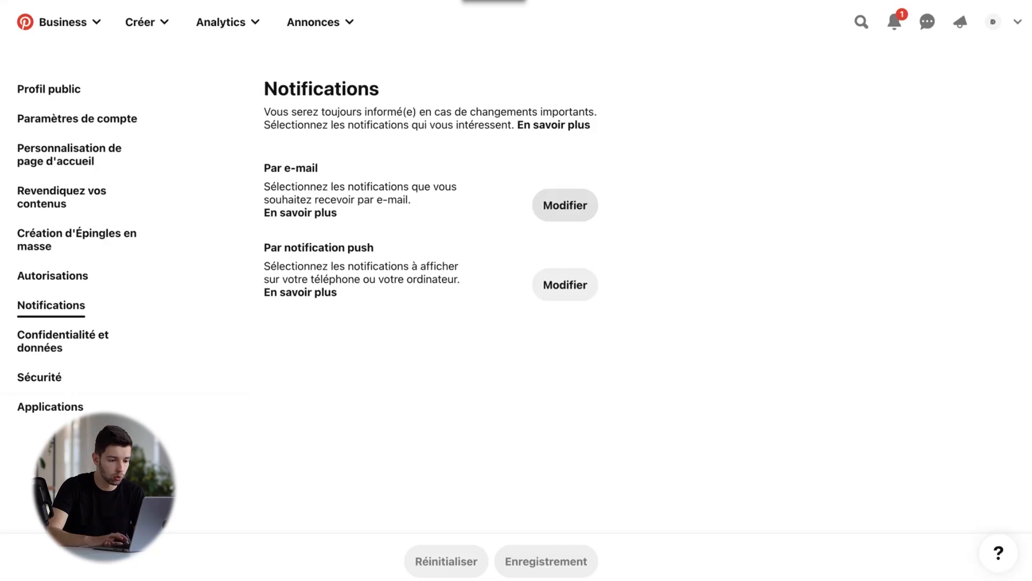
click(566, 205)
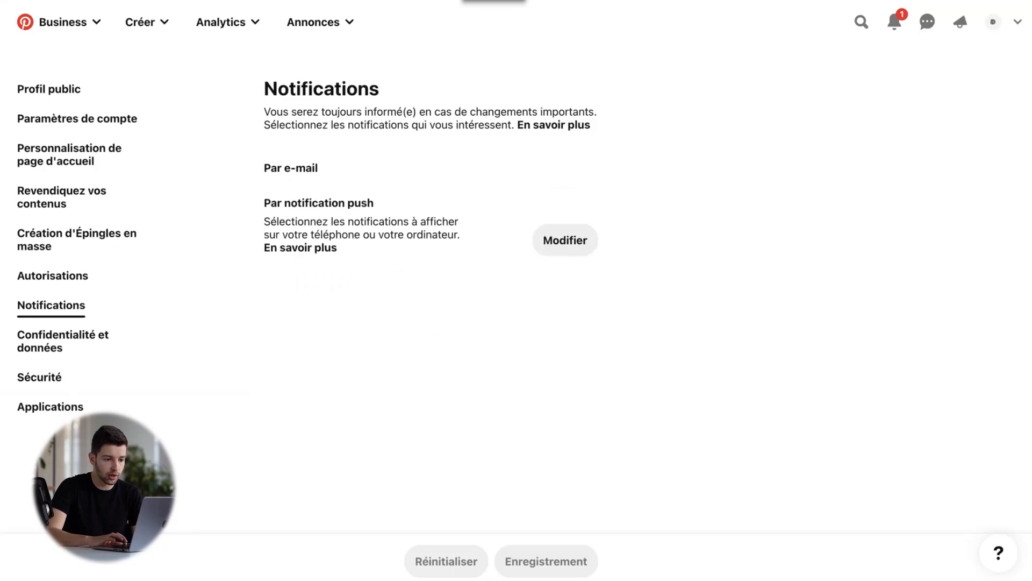
scroll(645, 285, down, 5)
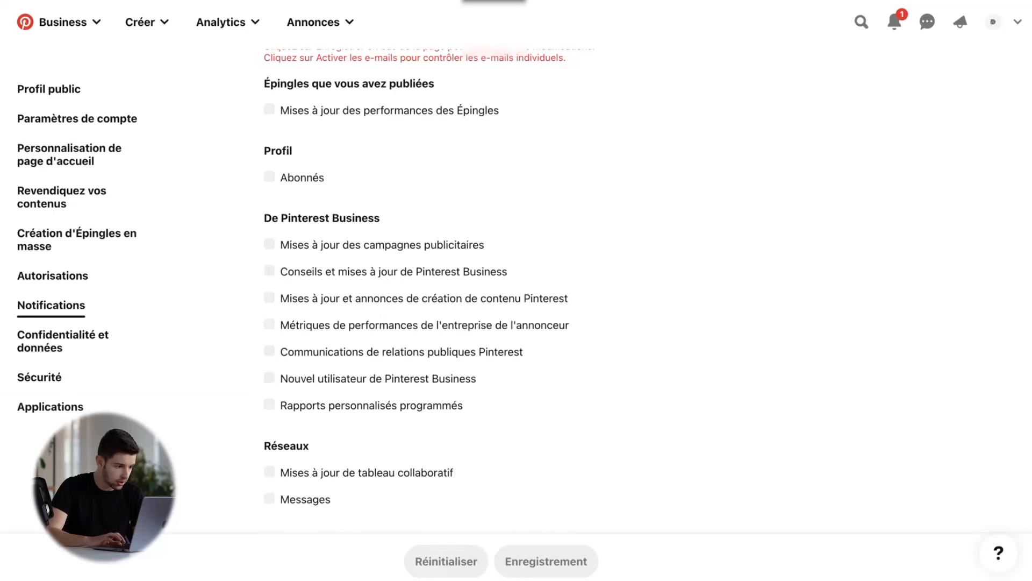
scroll(646, 285, up, 5)
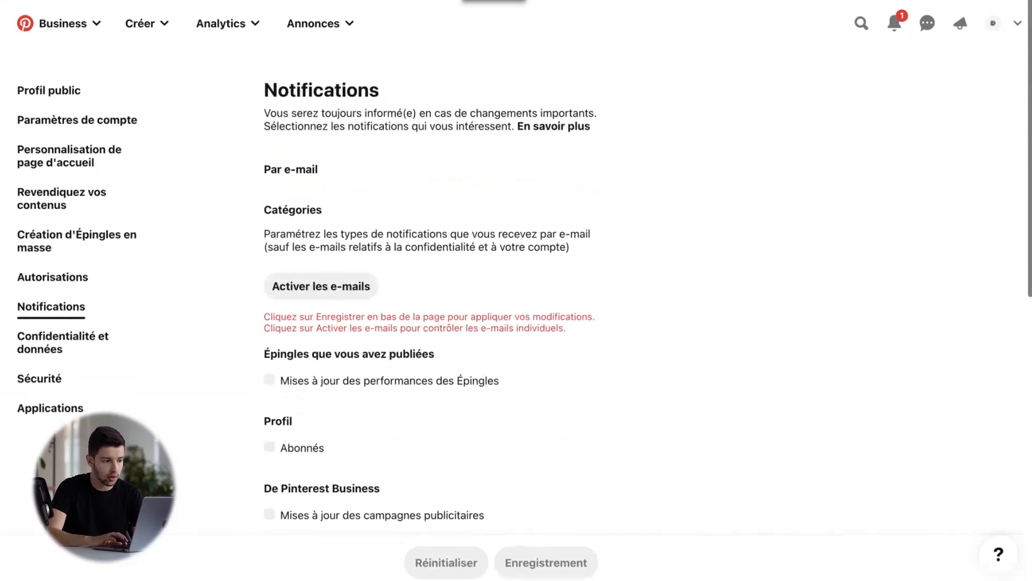
Step: Return to the business profile, check the cover image's edit option, and look through the created pins
click(993, 21)
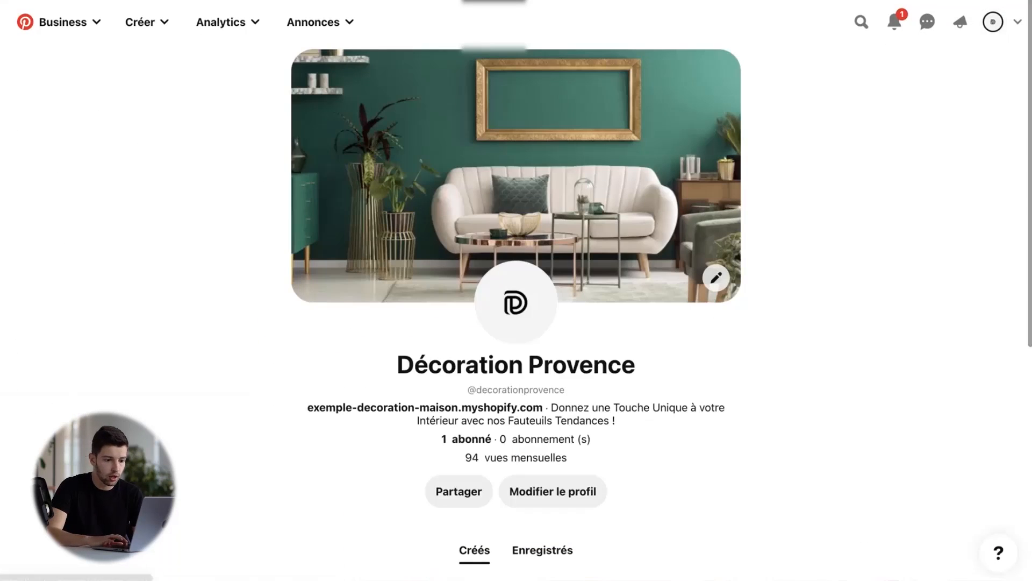
click(716, 278)
key(Escape)
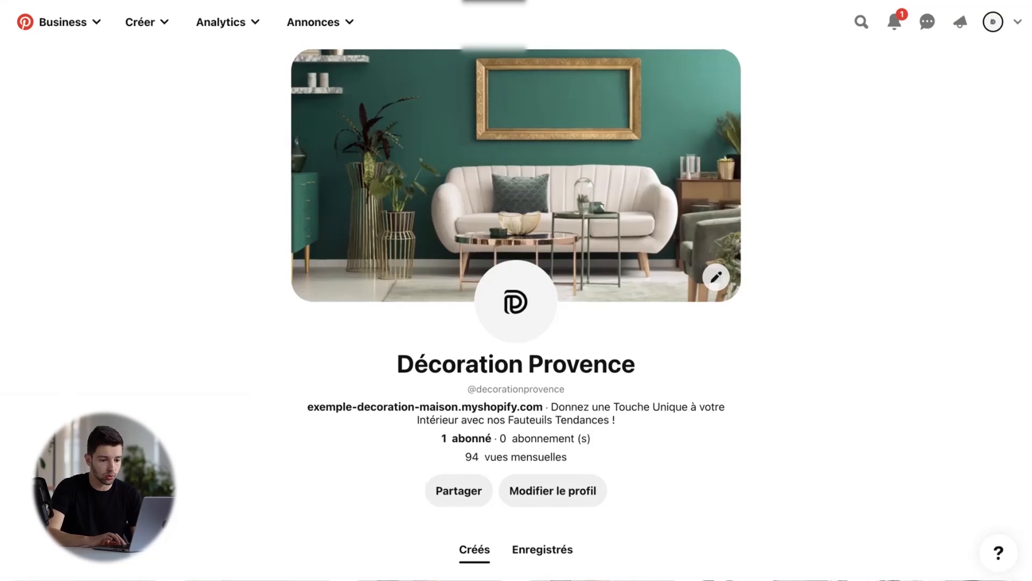
scroll(516, 291, down, 2)
scroll(516, 291, down, 4)
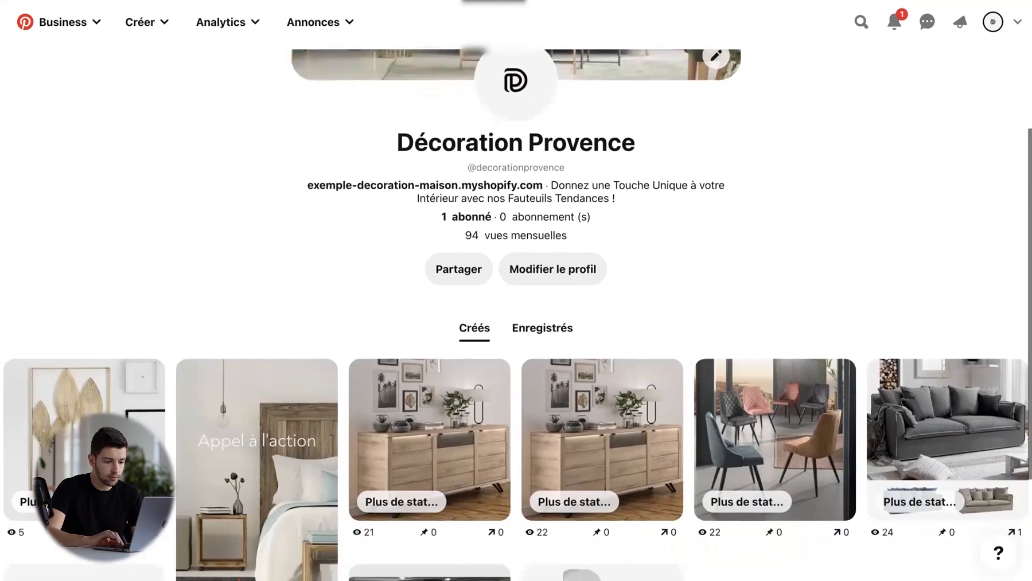
scroll(517, 290, up, 5)
Step: Open the ads Conversions page, examine the Pinterest tag installation options and the list of partner integrations, and close that list
click(320, 22)
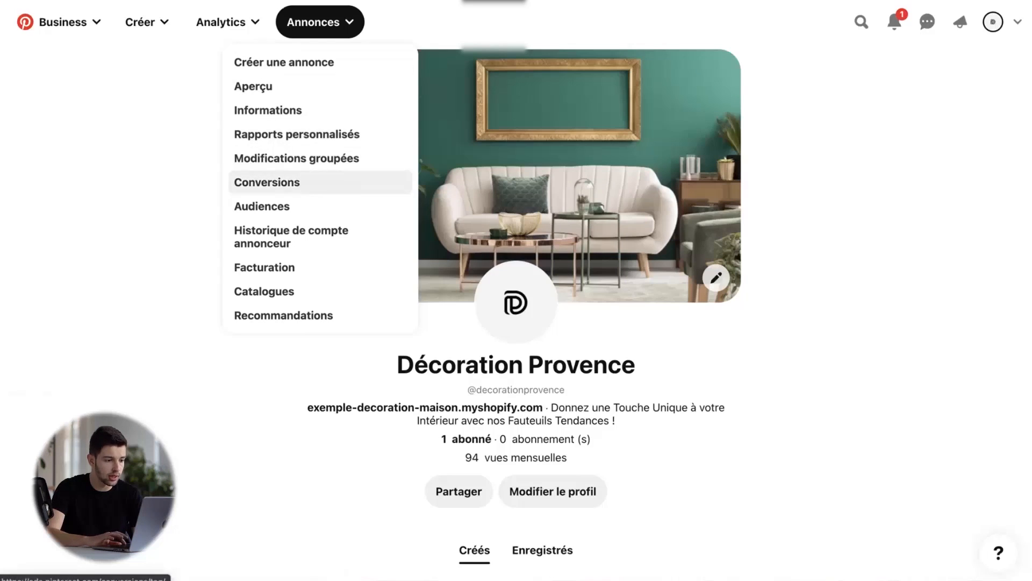
click(267, 182)
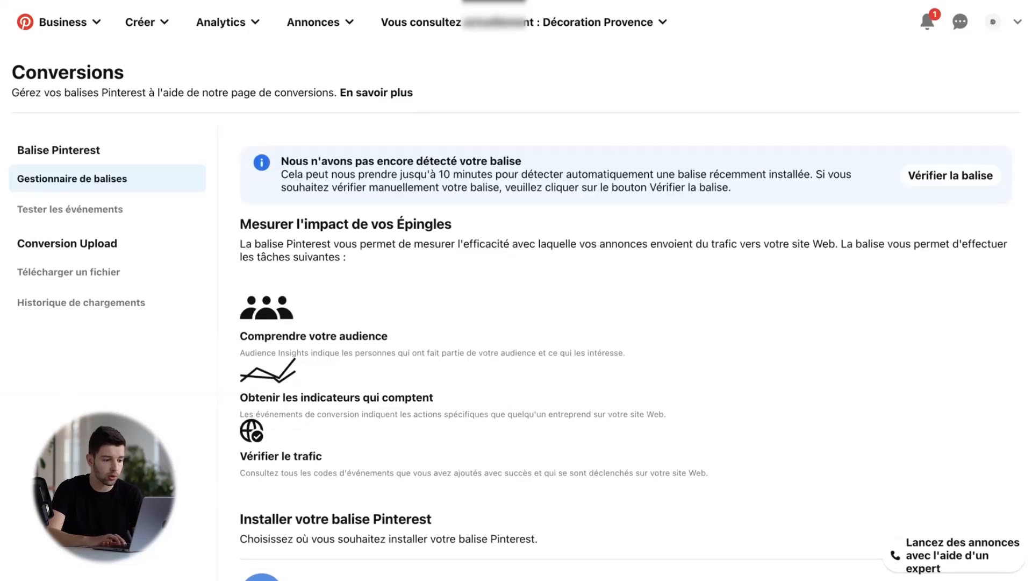
scroll(516, 314, down, 5)
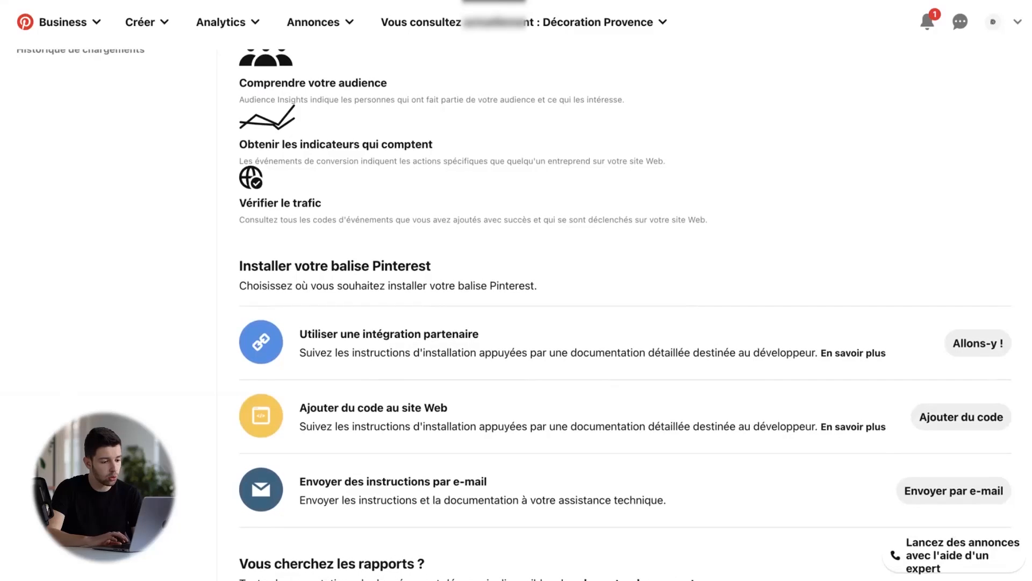
click(977, 343)
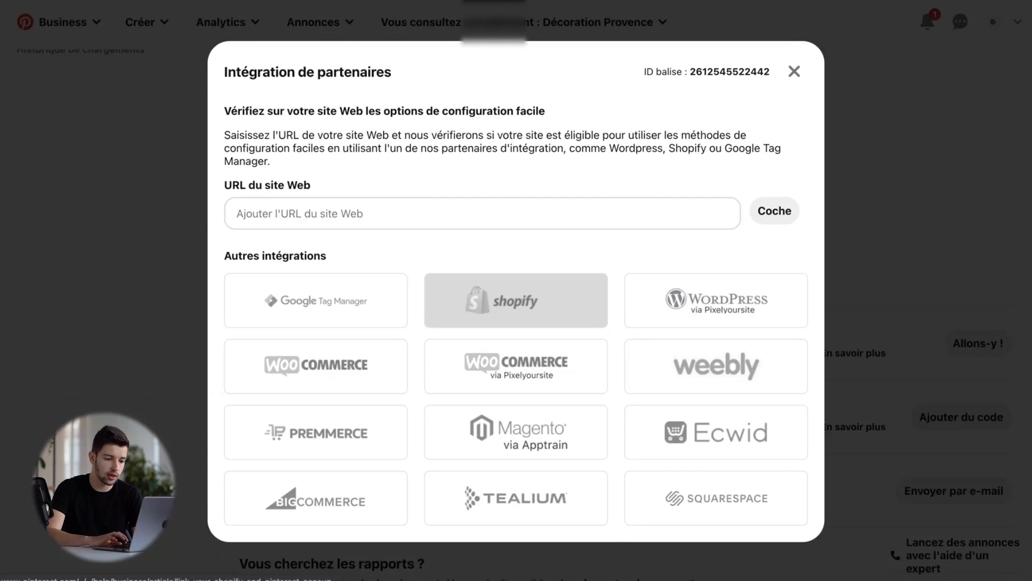
click(794, 71)
scroll(516, 315, down, 1)
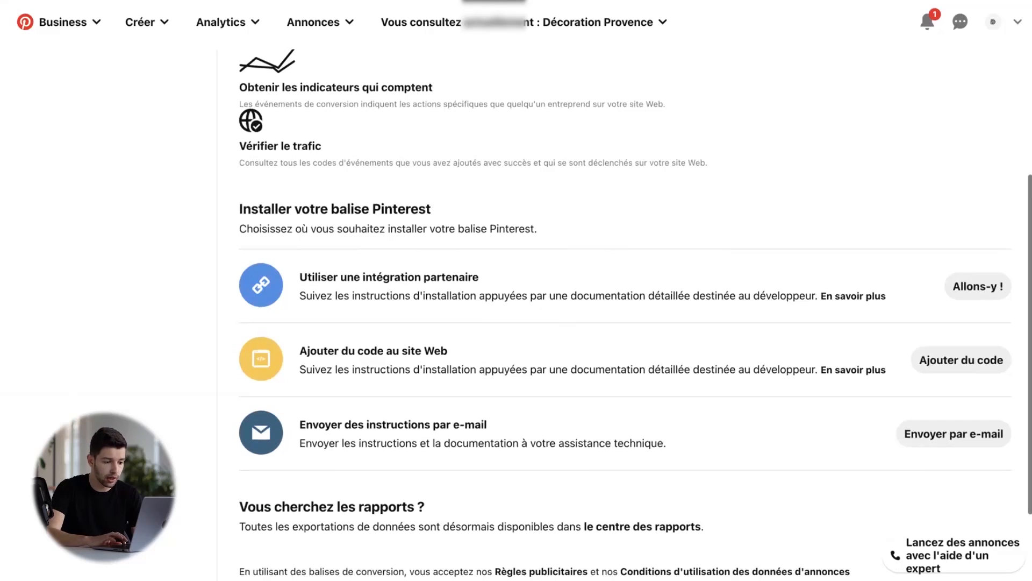
Step: Check the option for adding the tag code to the website, and examine the tag's event testing page
click(948, 358)
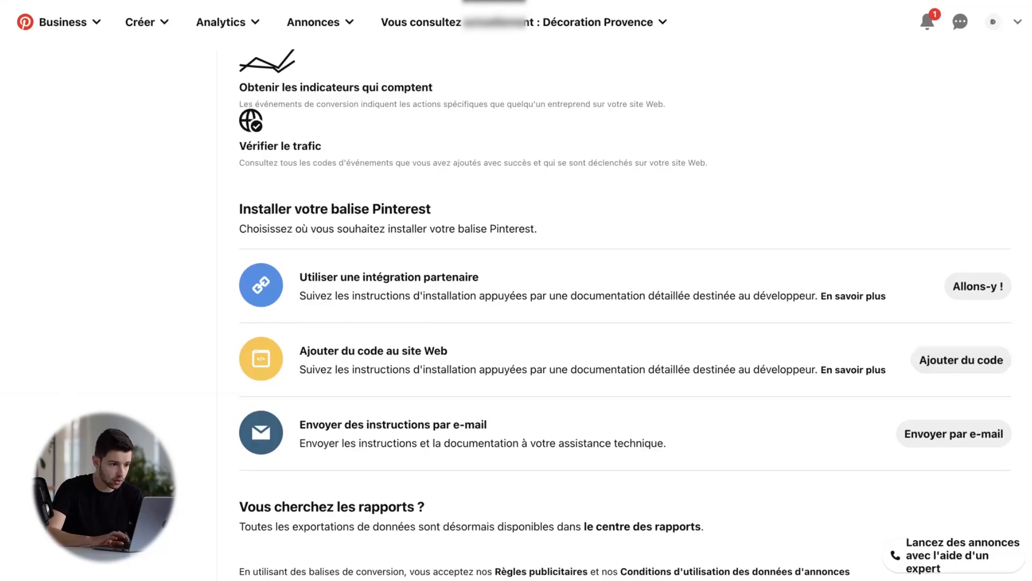
click(319, 22)
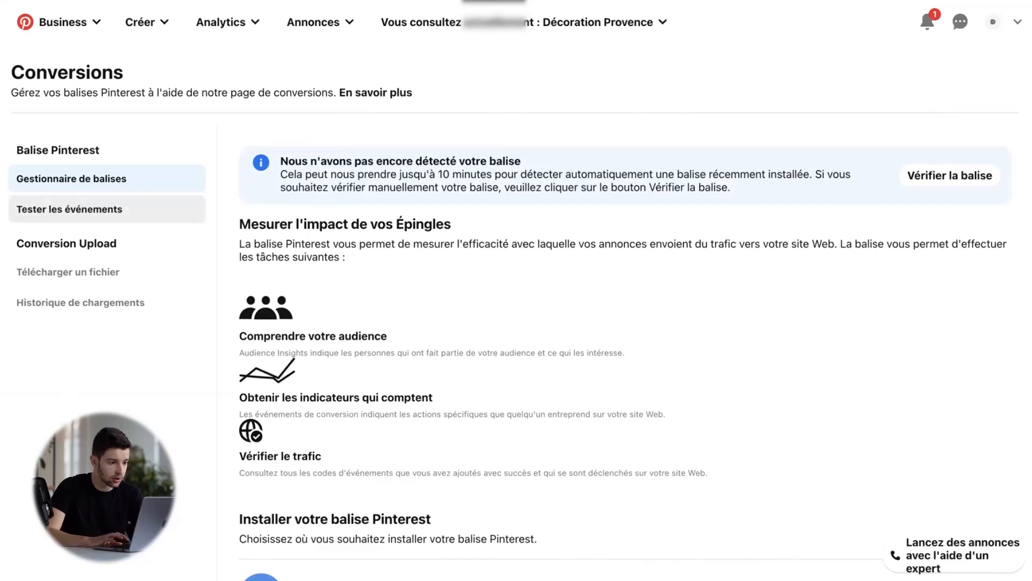
click(69, 209)
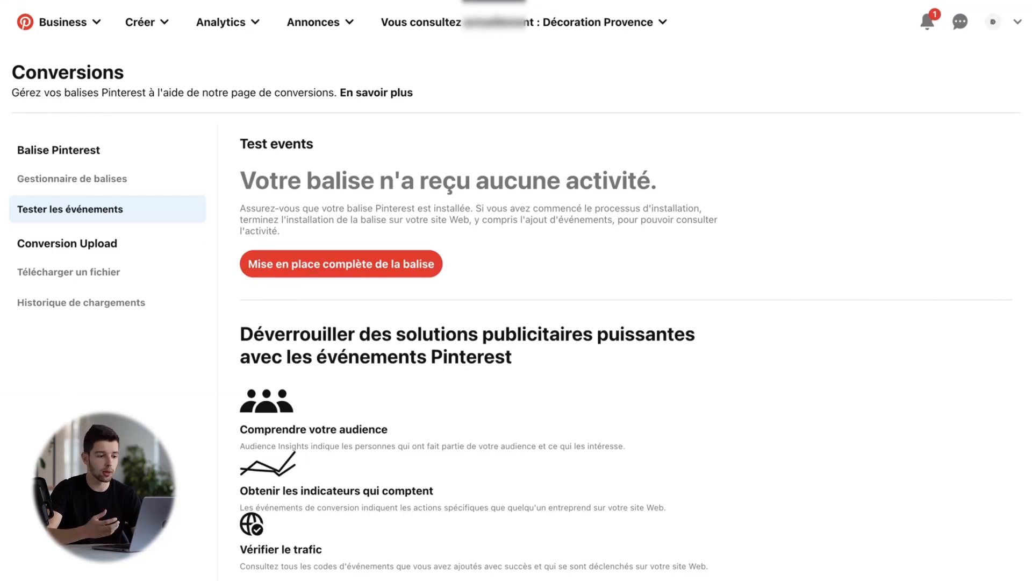
scroll(624, 323, down, 2)
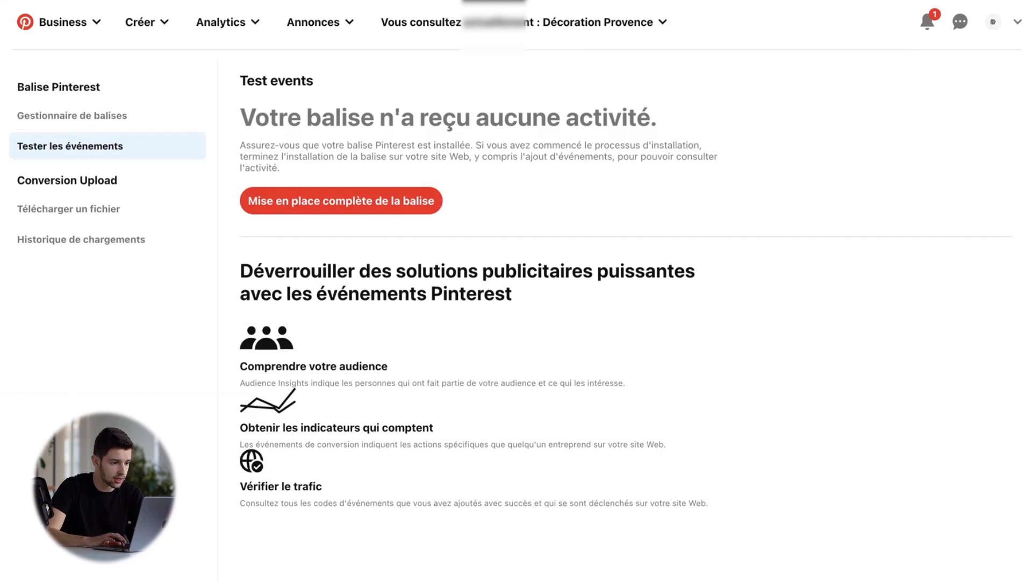
Step: Open the ads billing page and review the company and tax information fields in the payment settings
click(320, 22)
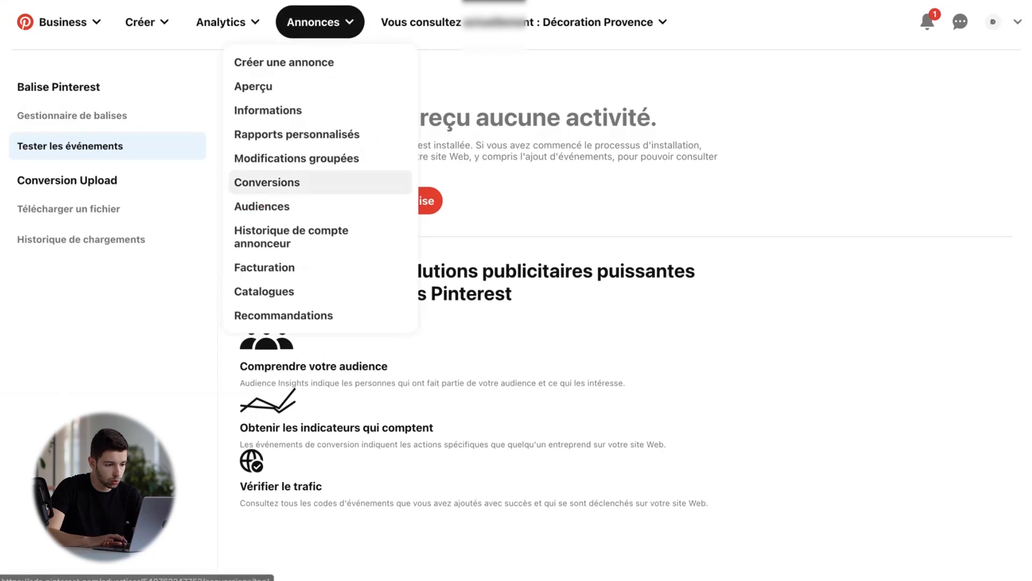
click(288, 266)
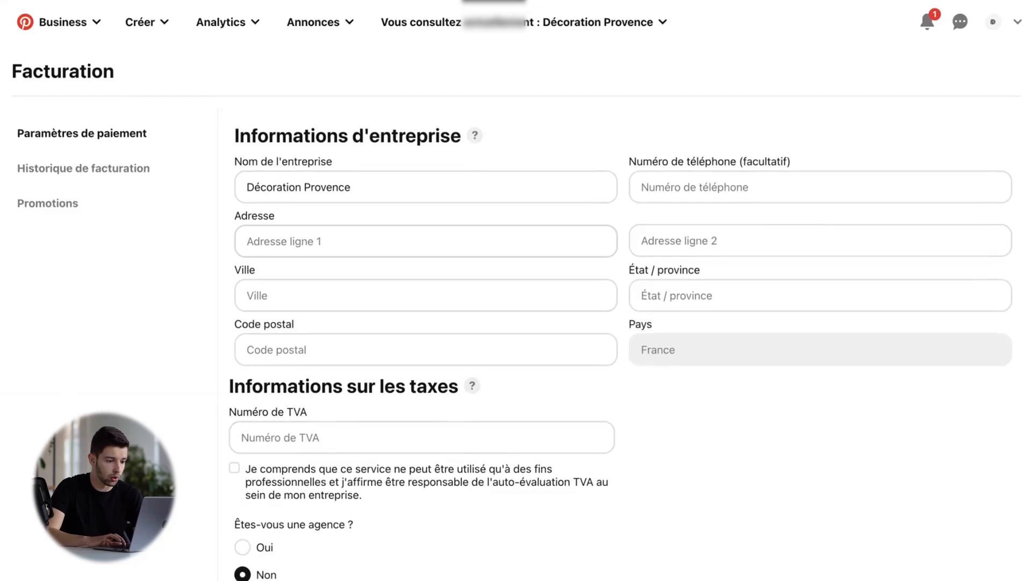
scroll(516, 323, down, 2)
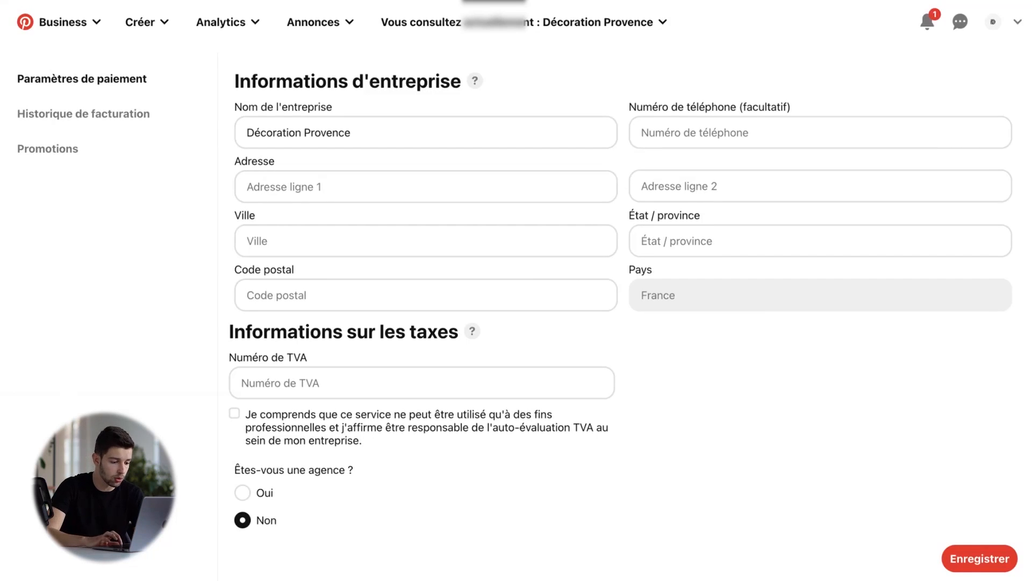
scroll(516, 323, up, 2)
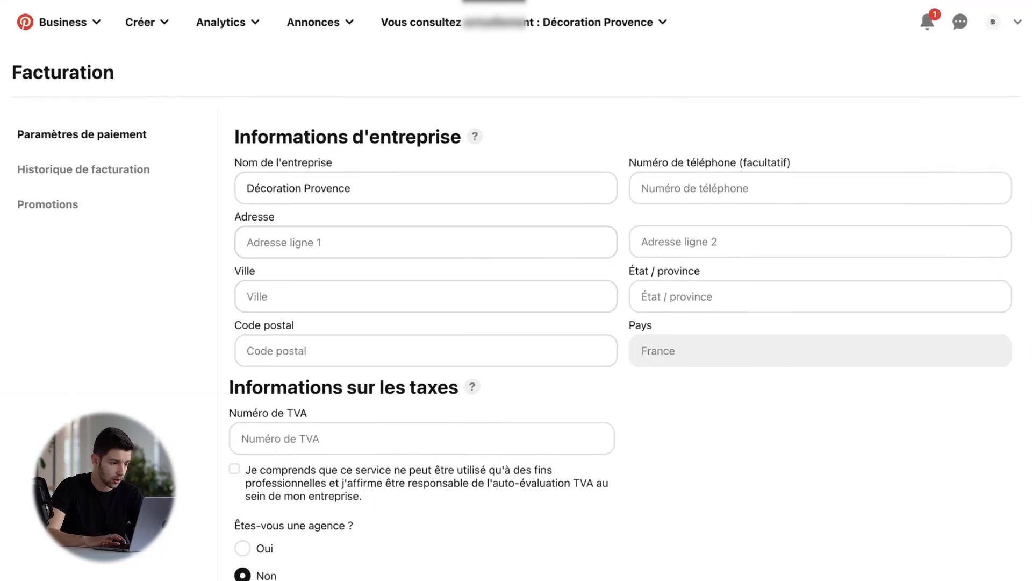
scroll(516, 323, down, 2)
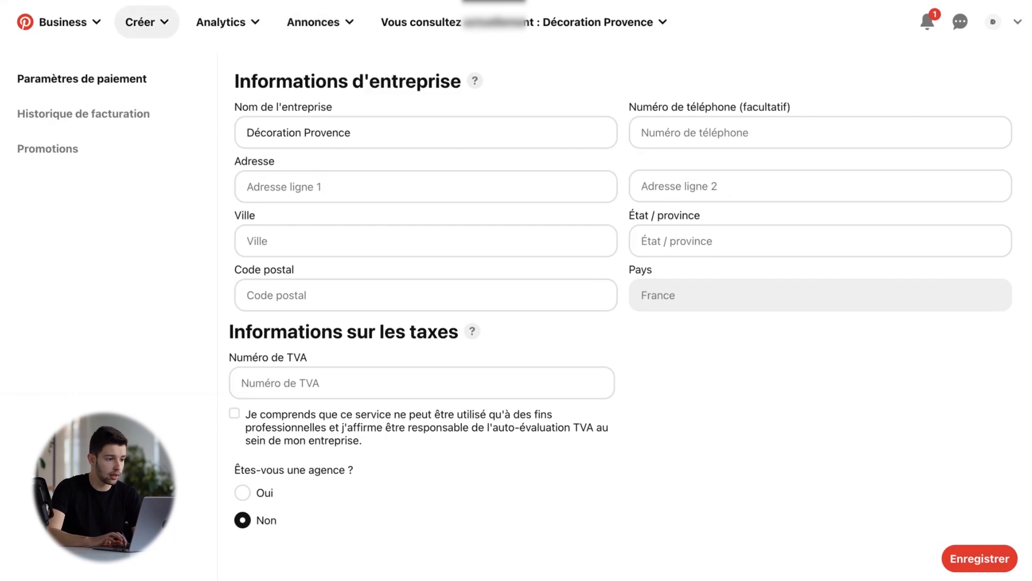
Step: Start a new pin and upload the gold leaf wall decoration image to it
click(146, 22)
click(134, 62)
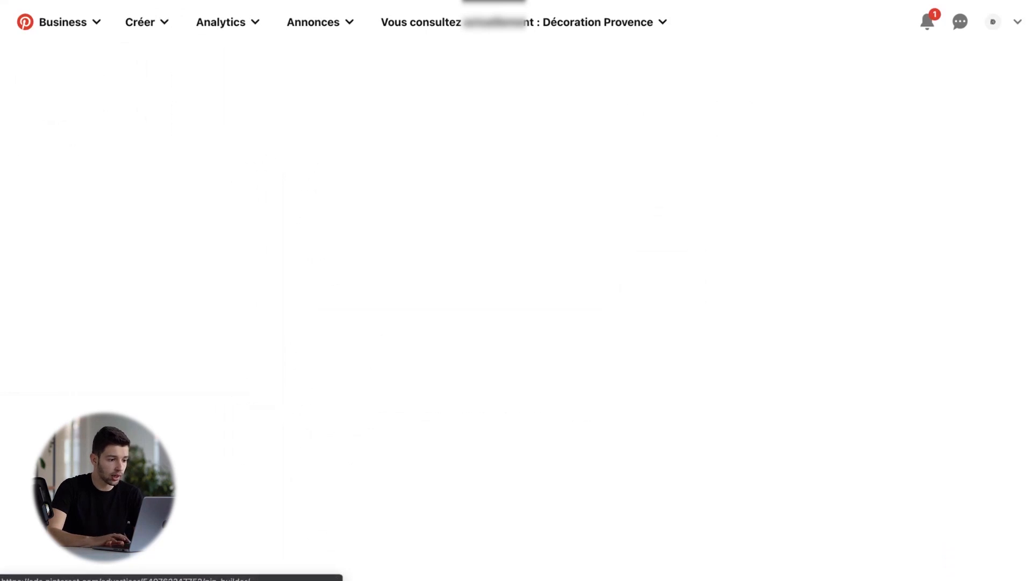
scroll(515, 322, down, 1)
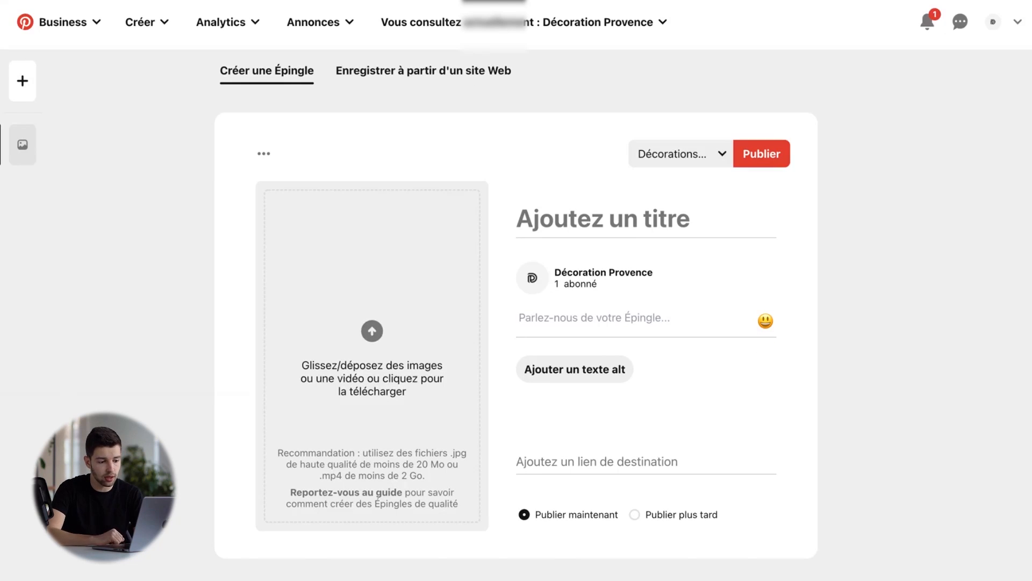
click(371, 388)
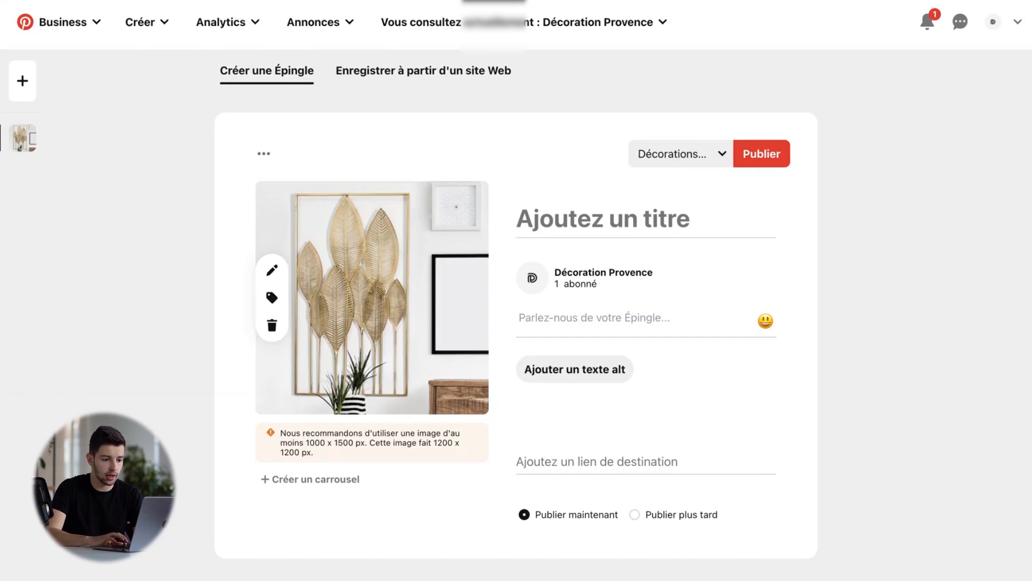
Step: Enter "Découvrez ce ..." as the pin's title
click(603, 219)
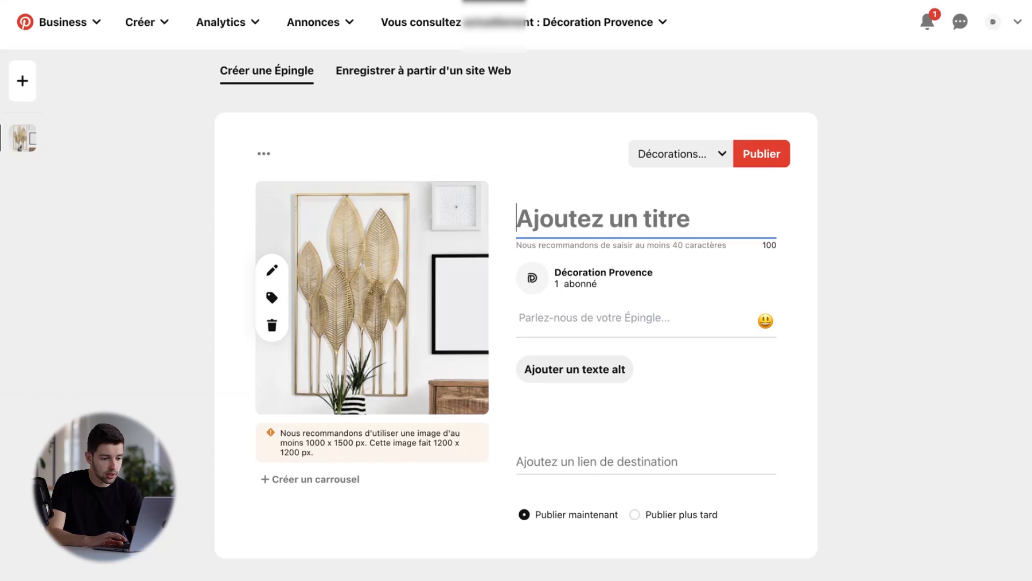
text(Dé)
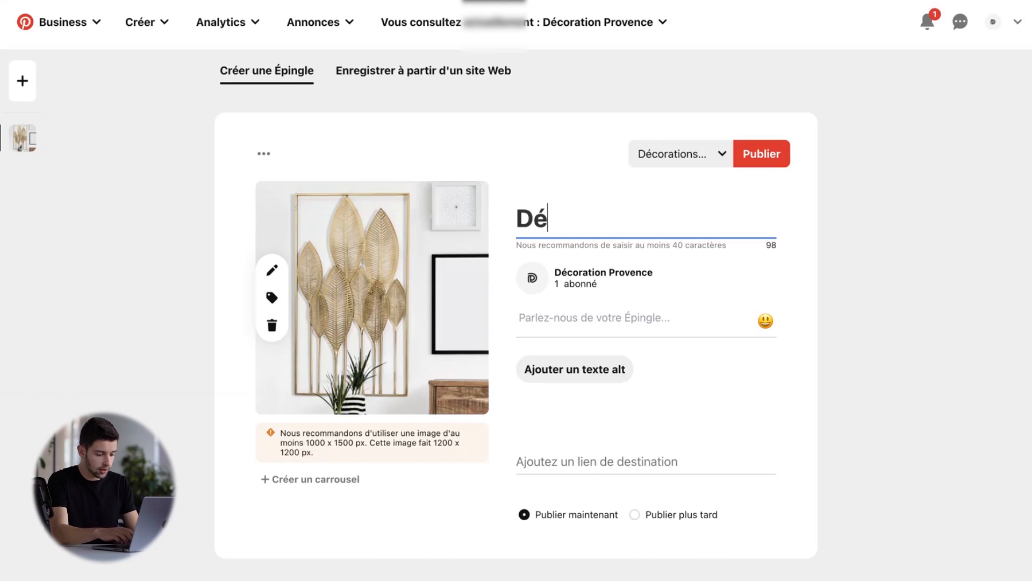
text(couvrez ce ...)
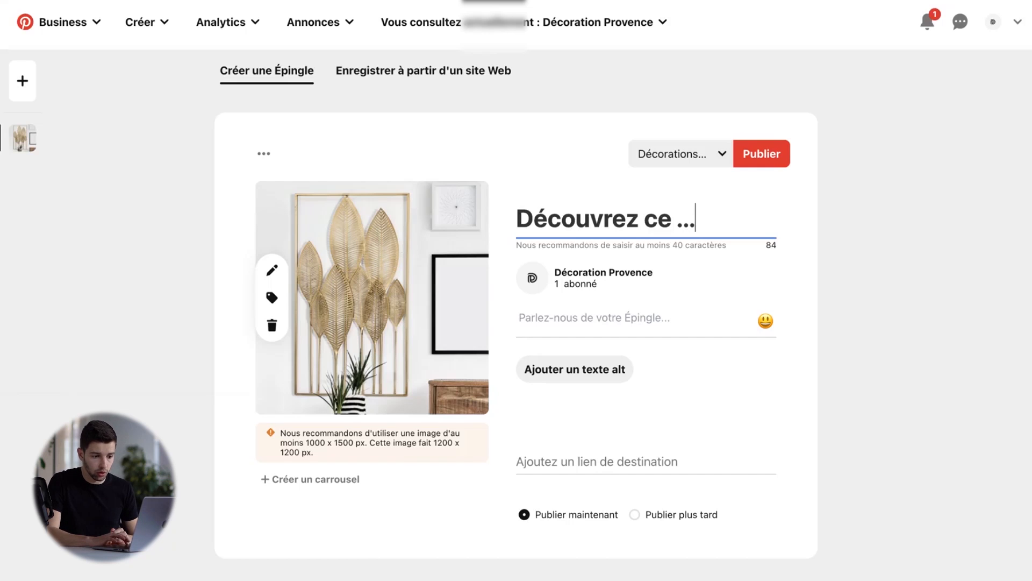
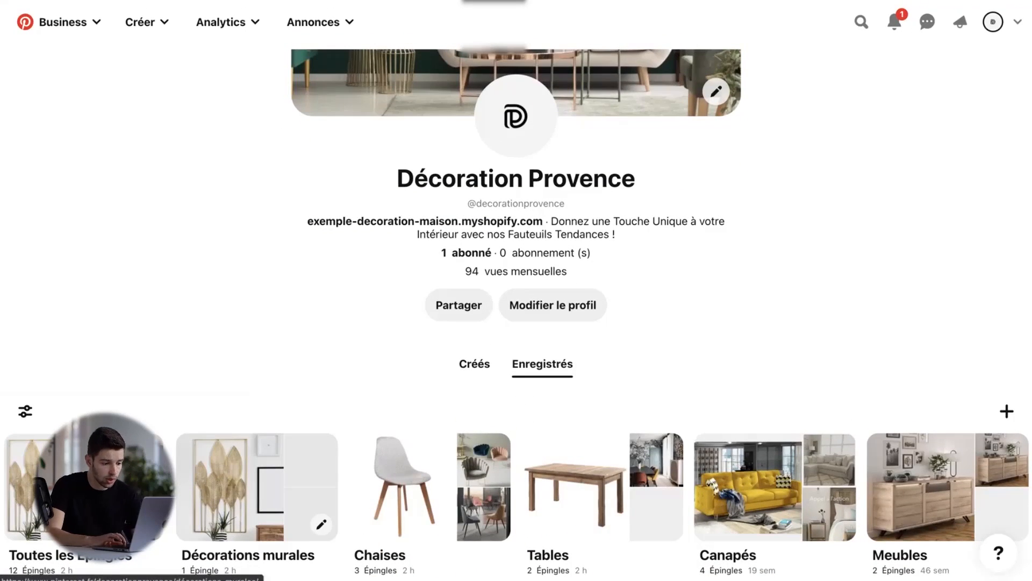
Step: View the pin in the profile's Décorations murales board and return to the profile page
click(257, 484)
scroll(516, 338, down, 1)
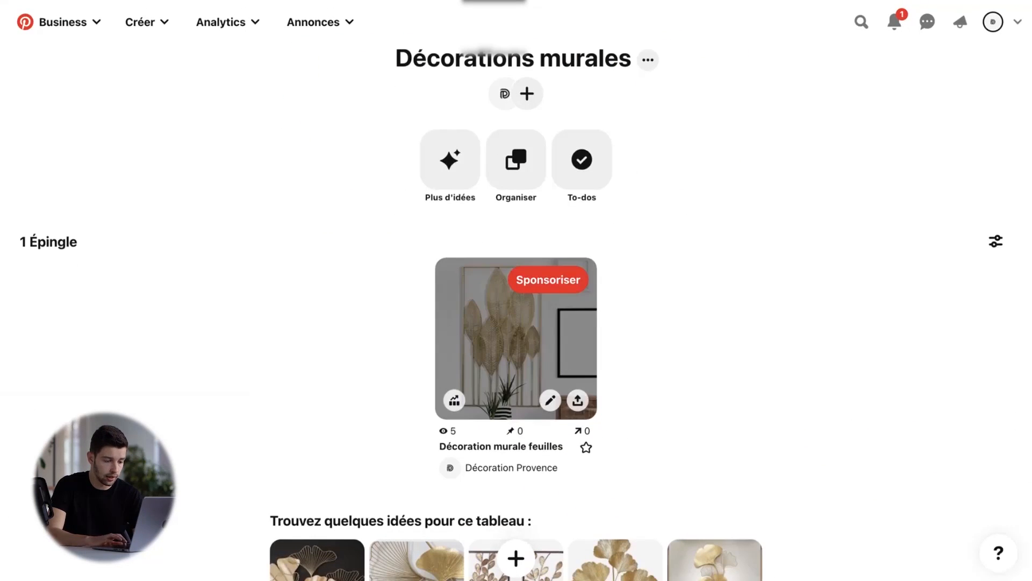
key(alt+Left)
scroll(516, 339, up, 4)
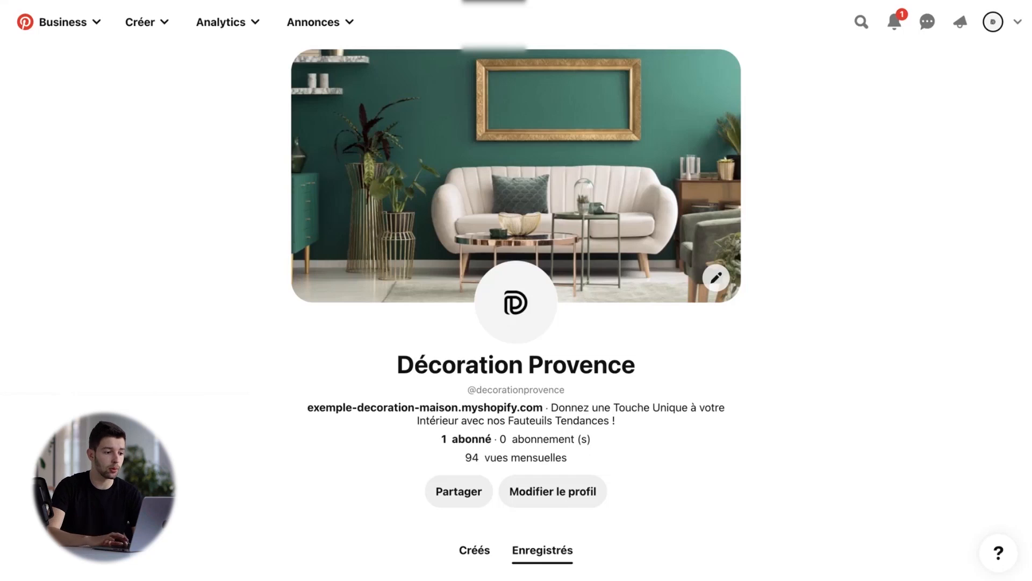
Step: Start a new ad campaign without resuming the saved draft, try the Conversions objective, and settle on an interest campaign
click(320, 22)
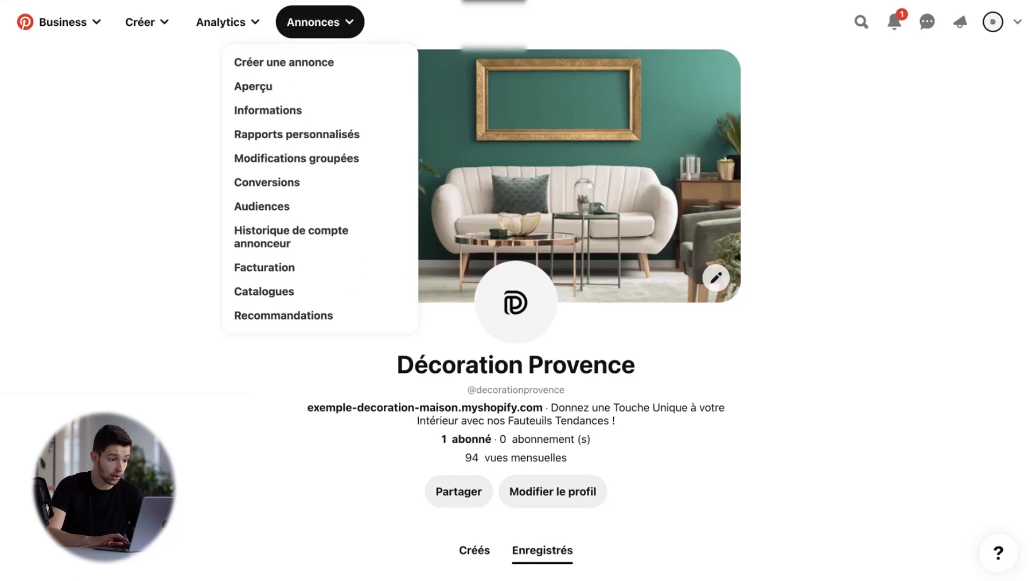
click(284, 62)
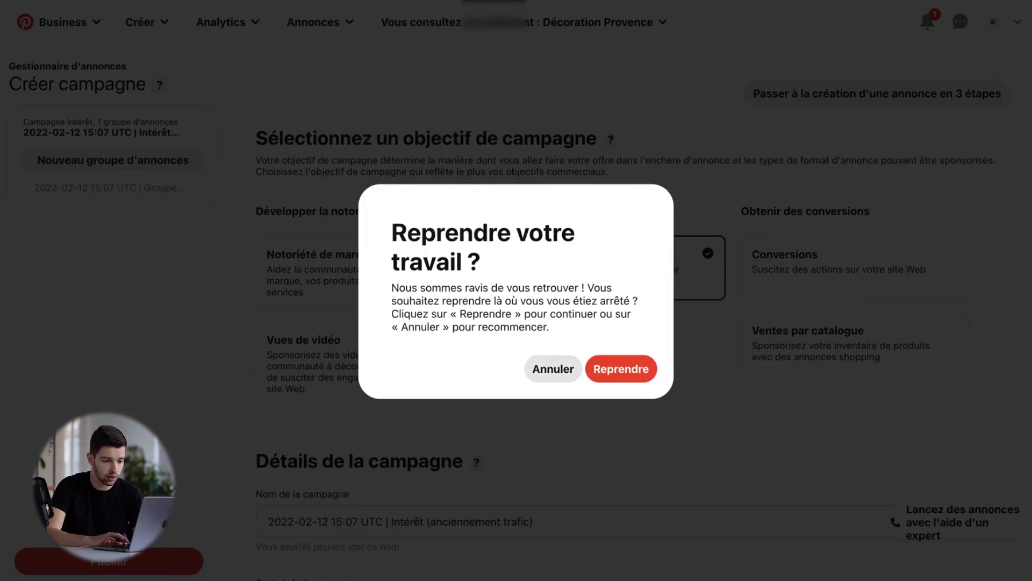
click(554, 369)
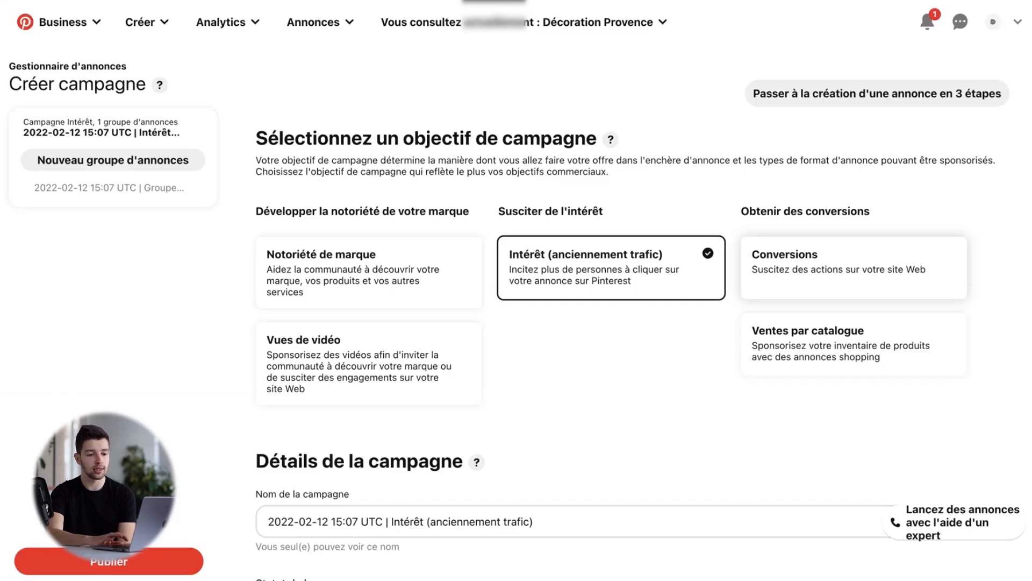
click(785, 258)
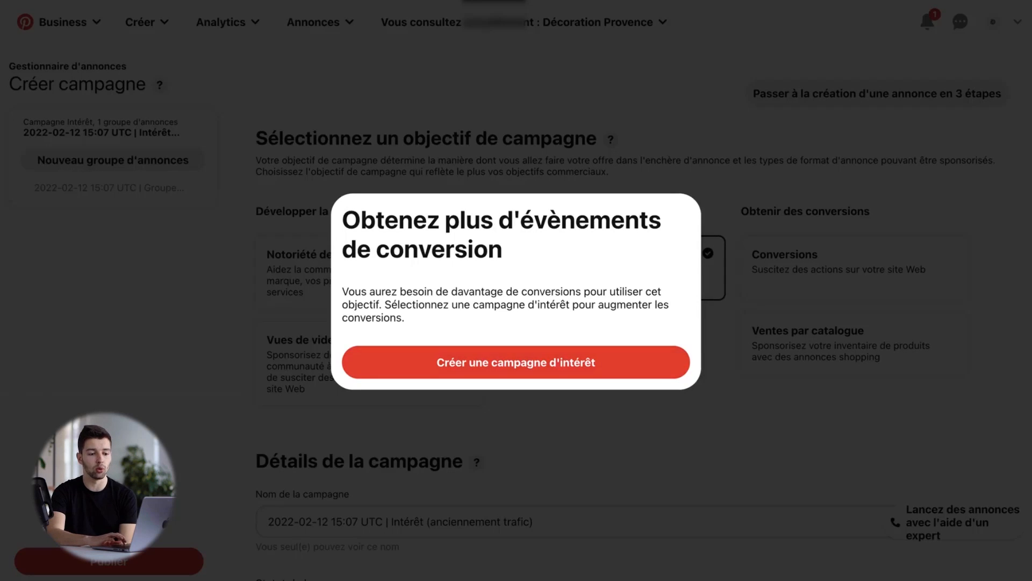
click(516, 363)
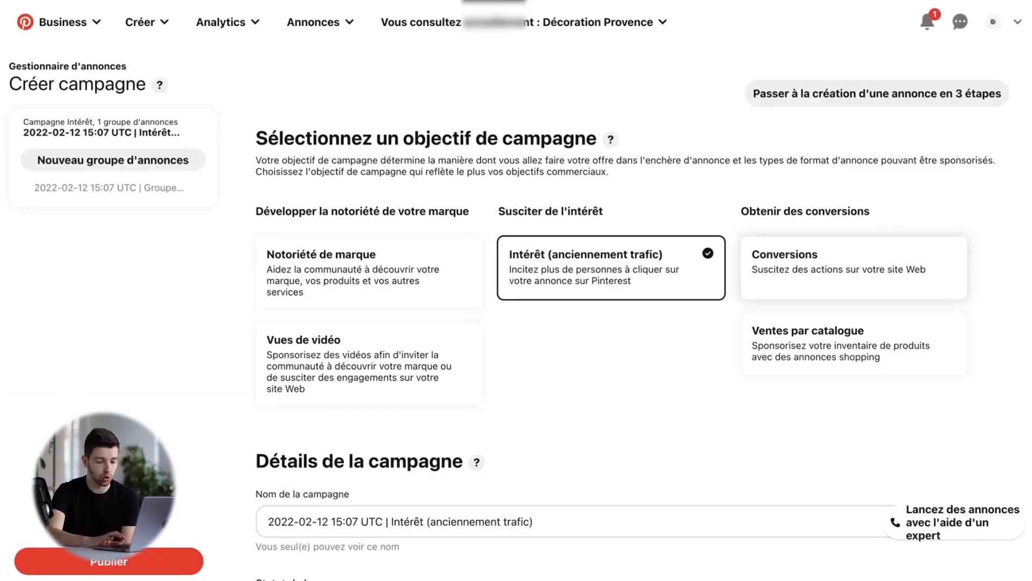
Step: Replace the date and time in the campaign name so it reads "Testing N°1 | Intérêt (anciennement trafic)"
scroll(587, 316, down, 4)
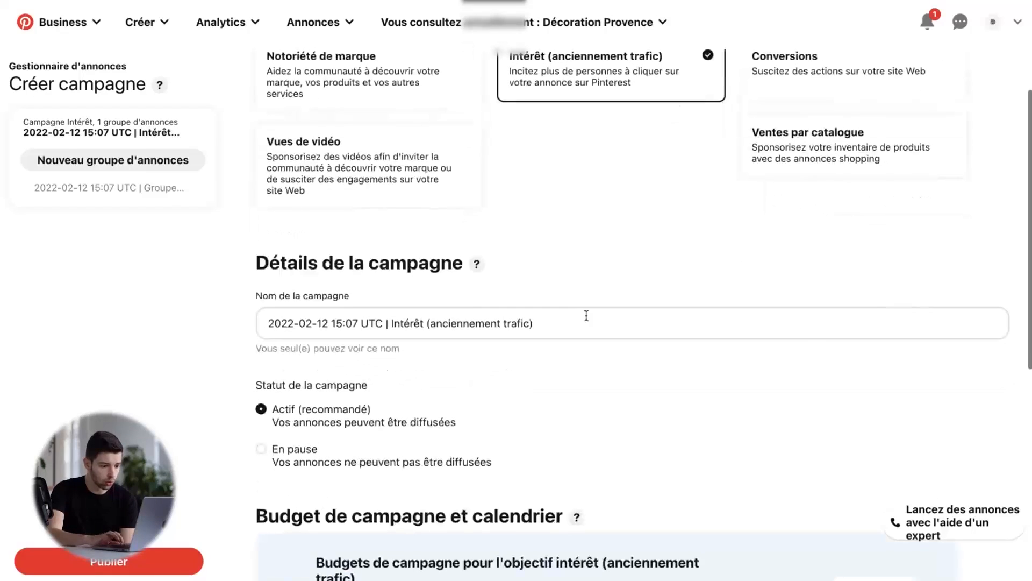
drag(382, 324, 266, 324)
text(Testing N°1)
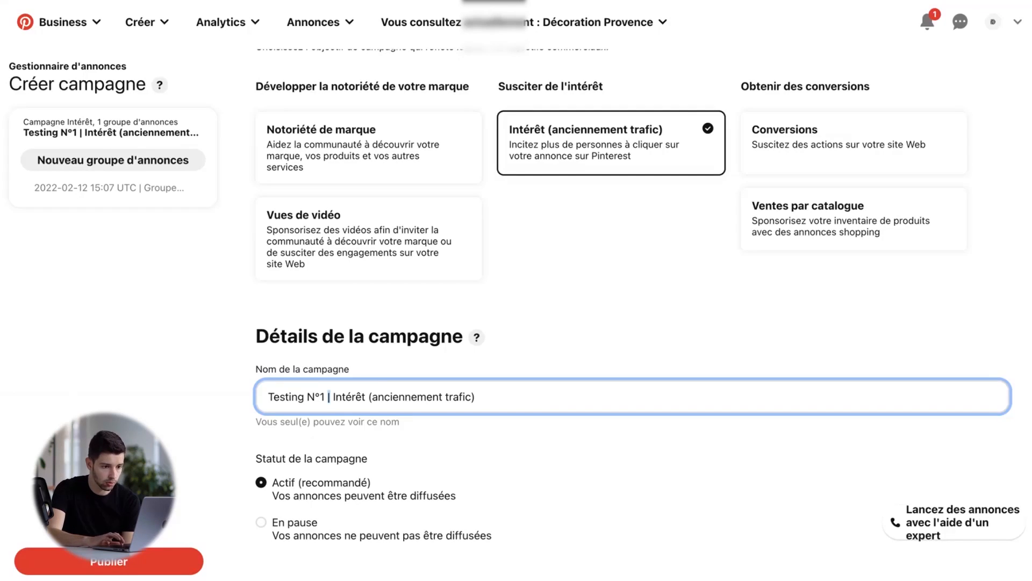
Step: Set the campaign's daily budget cap to 10,00 EUR and continue to the ad group settings
scroll(642, 313, down, 2)
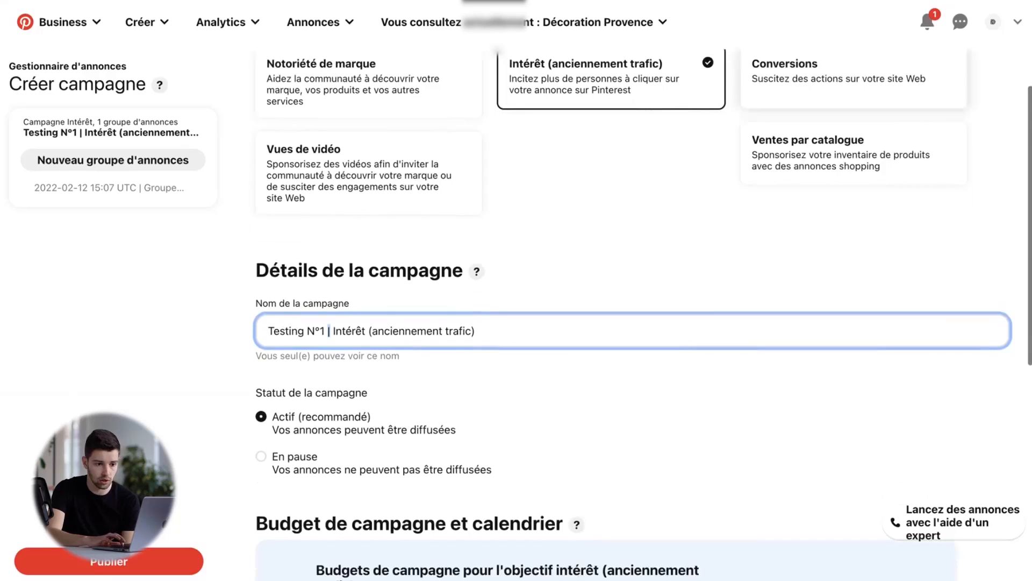
scroll(568, 322, down, 2)
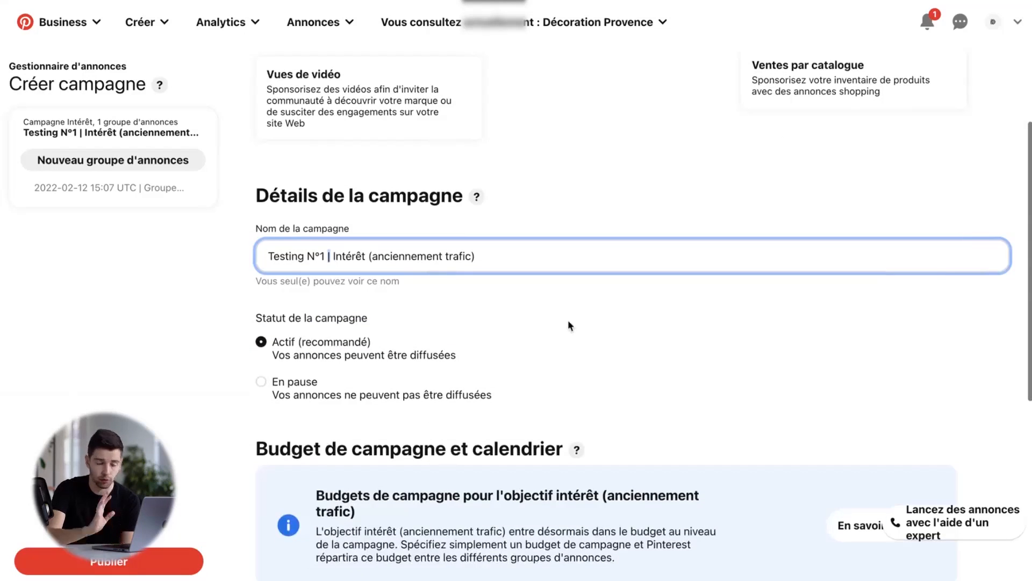
scroll(571, 327, down, 3)
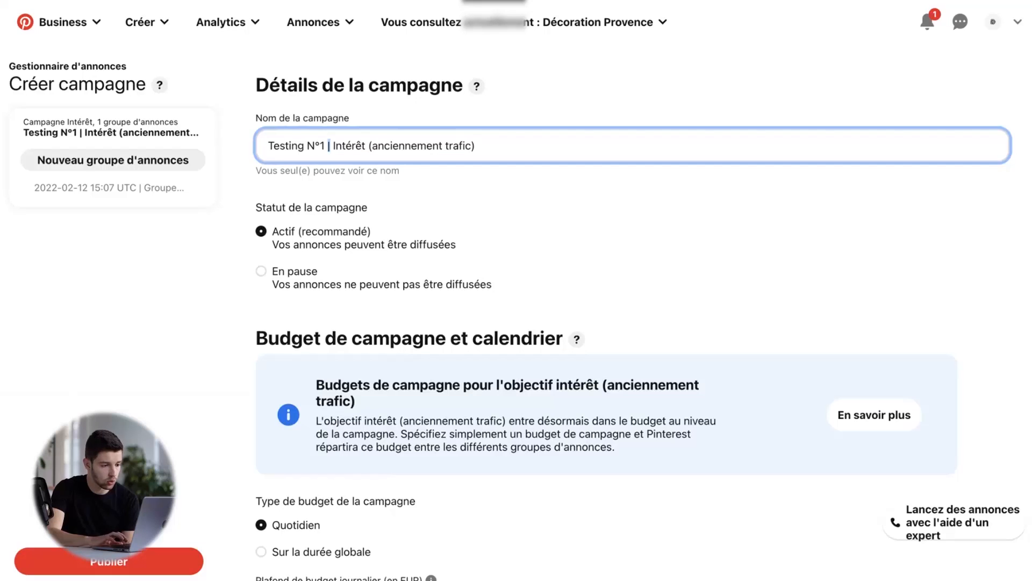
scroll(591, 311, down, 6)
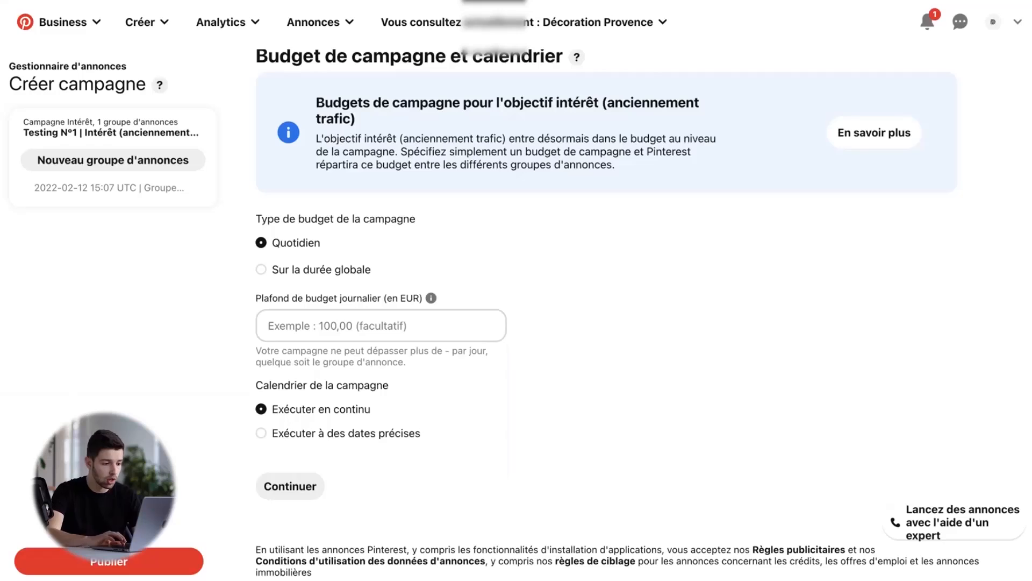
click(381, 325)
key(Down)
key(Down)
key(Down)
key(Down)
key(Return)
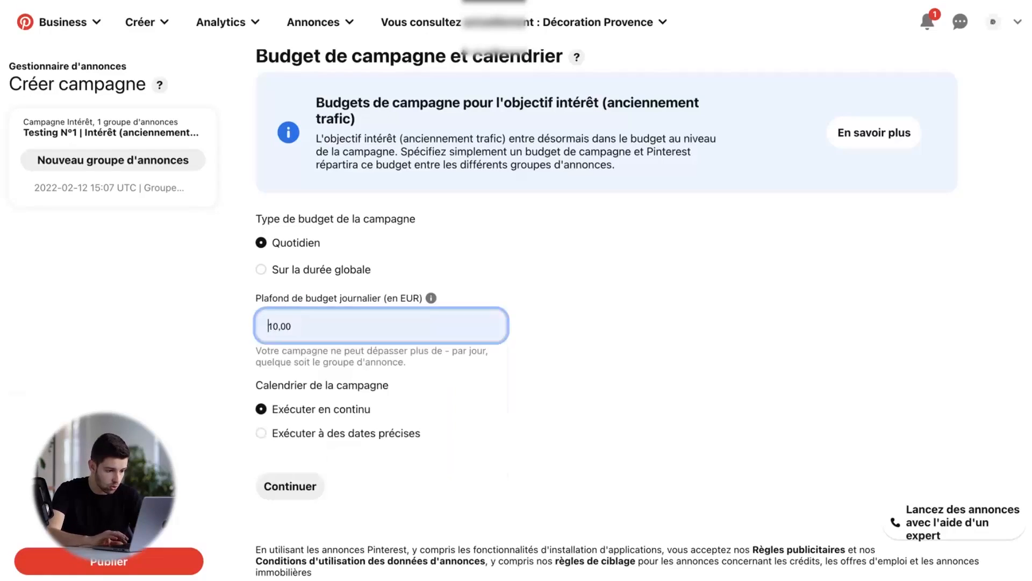
click(608, 345)
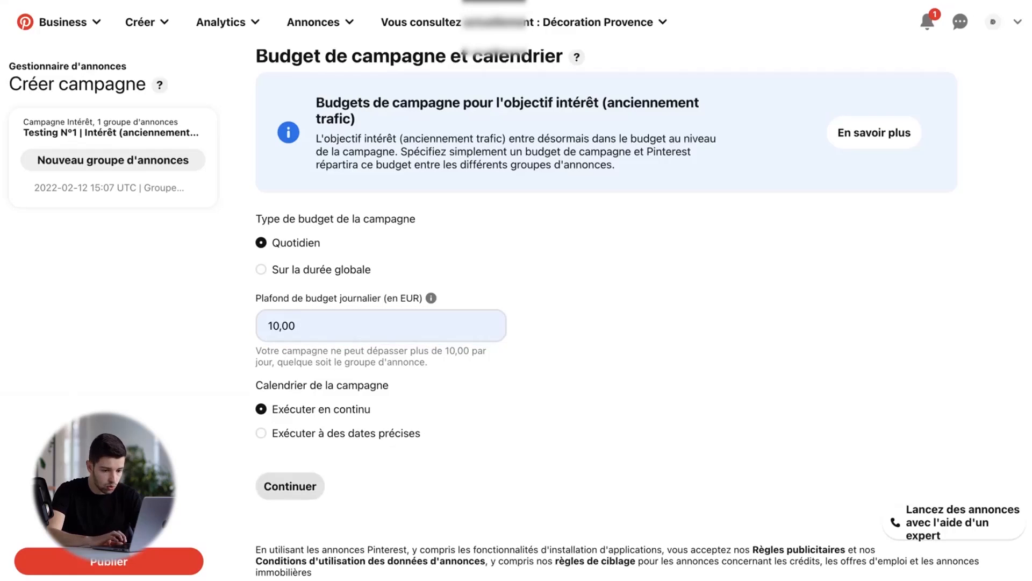
click(279, 487)
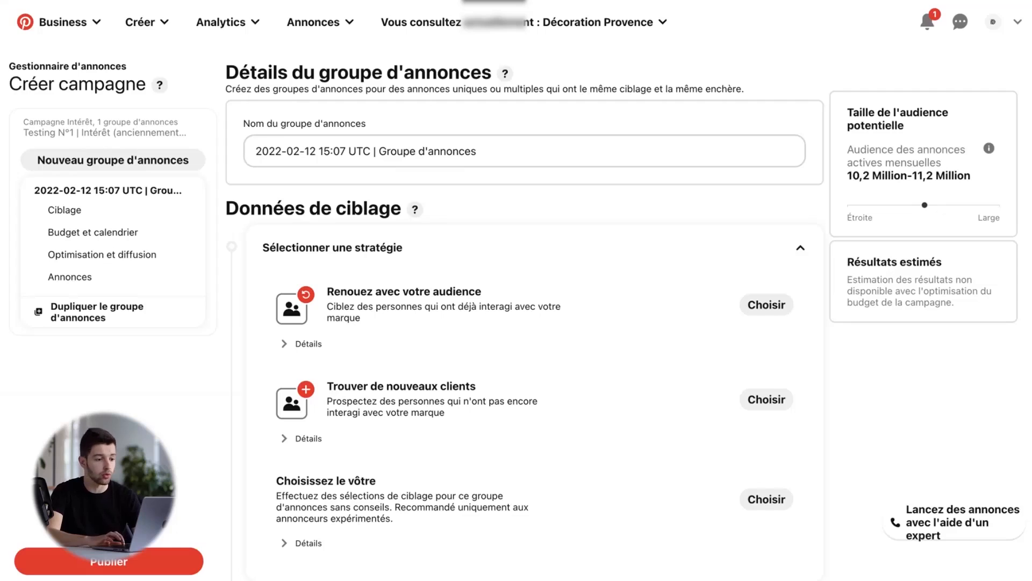
Step: Name the ad group "Interet : Décoration maison | Groupe d'annonces"
drag(372, 151, 255, 151)
key(BackSpace)
text(D)
key(BackSpace)
text(Interet )
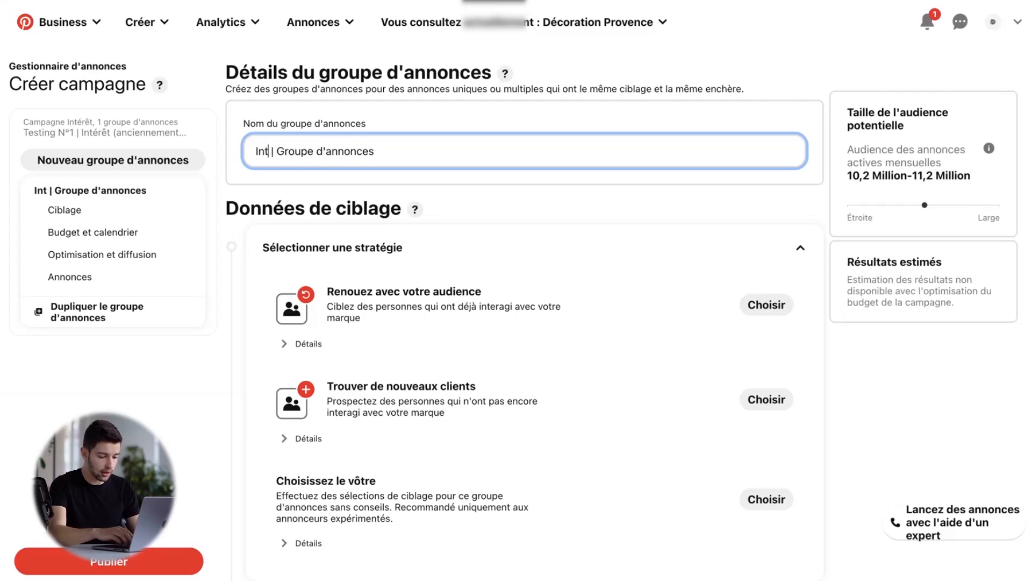
text(: Décorati)
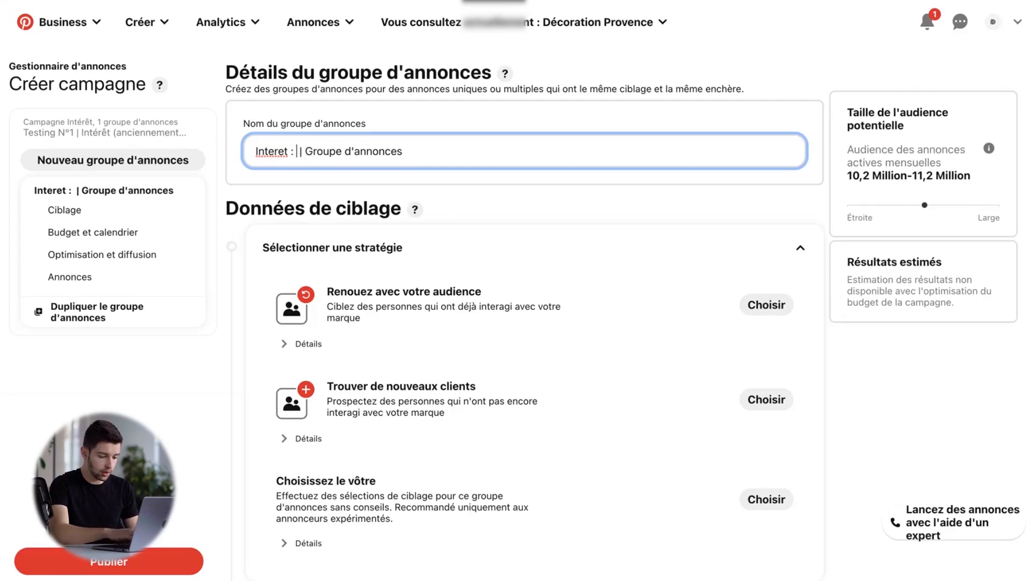
text(on maison)
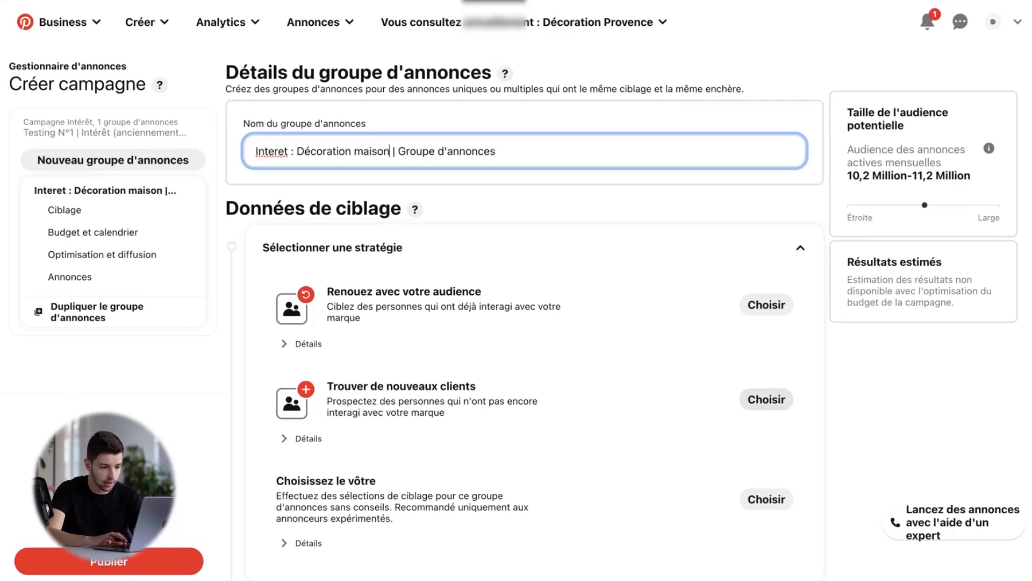
Step: Choose the Trouver de nouveaux clients targeting strategy for the ad group
click(765, 399)
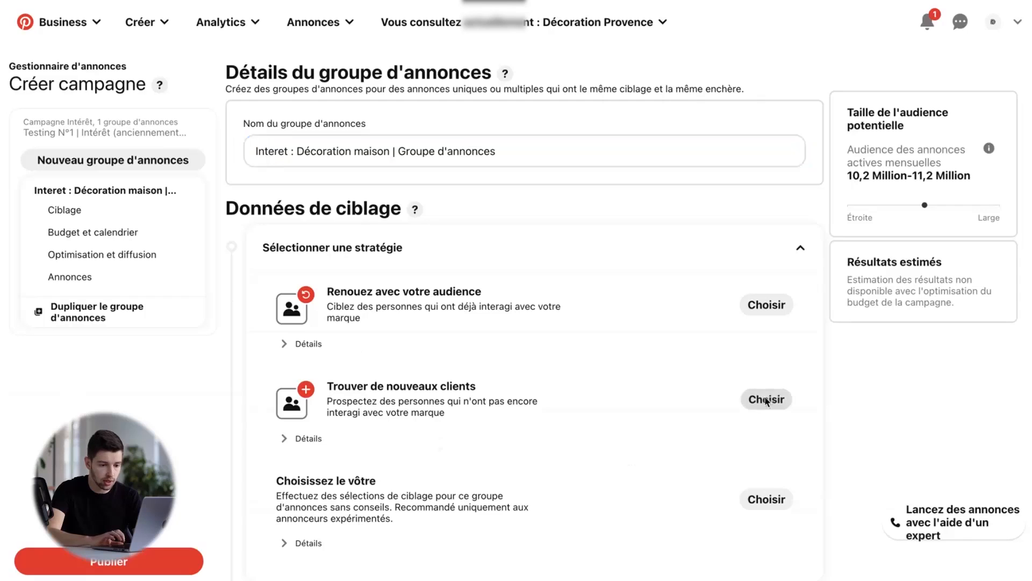
scroll(759, 250, down, 1)
click(646, 273)
scroll(646, 274, down, 2)
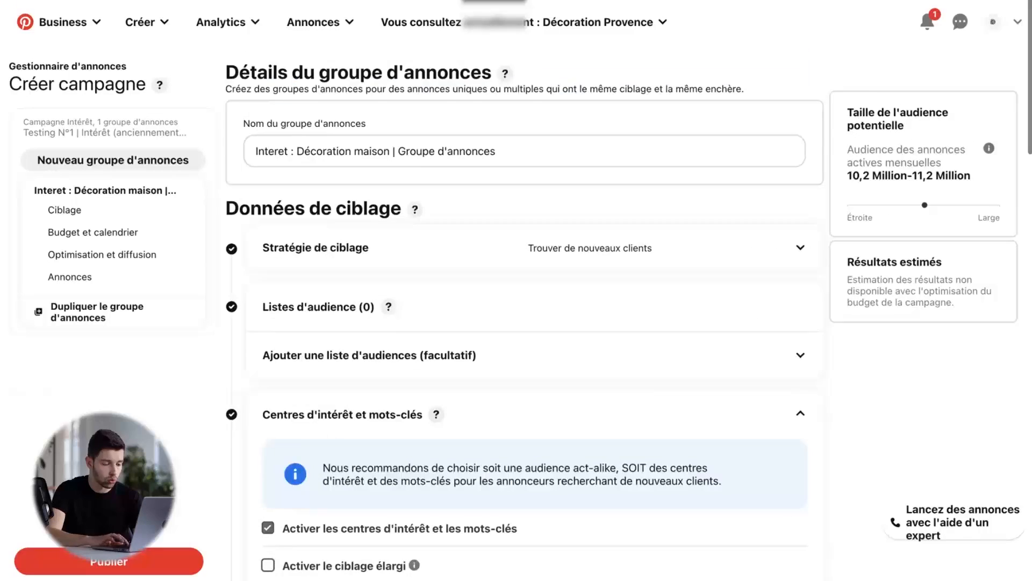
Step: Add the Décoration de Maison interest to the ad group's targeting
scroll(535, 315, down, 8)
scroll(535, 365, down, 6)
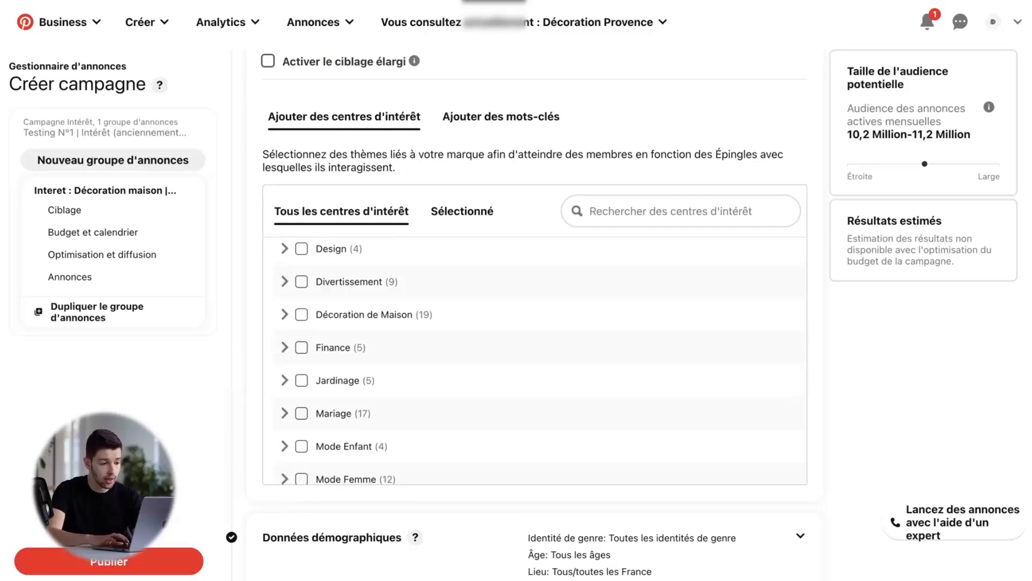
click(285, 314)
click(302, 314)
click(284, 314)
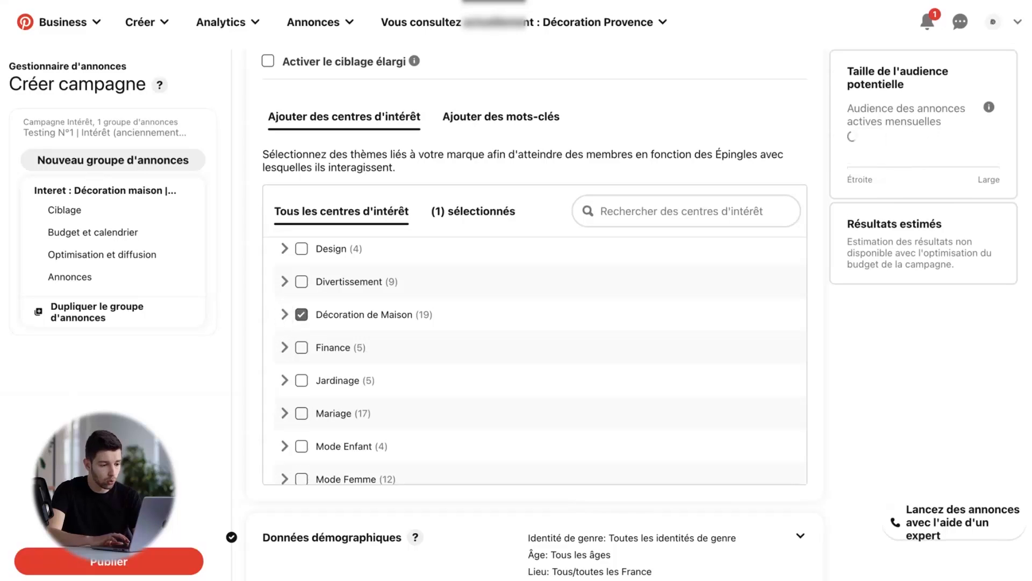
Step: Check the potential audience size for the selected interest and look over the other interest categories
scroll(535, 360, up, 2)
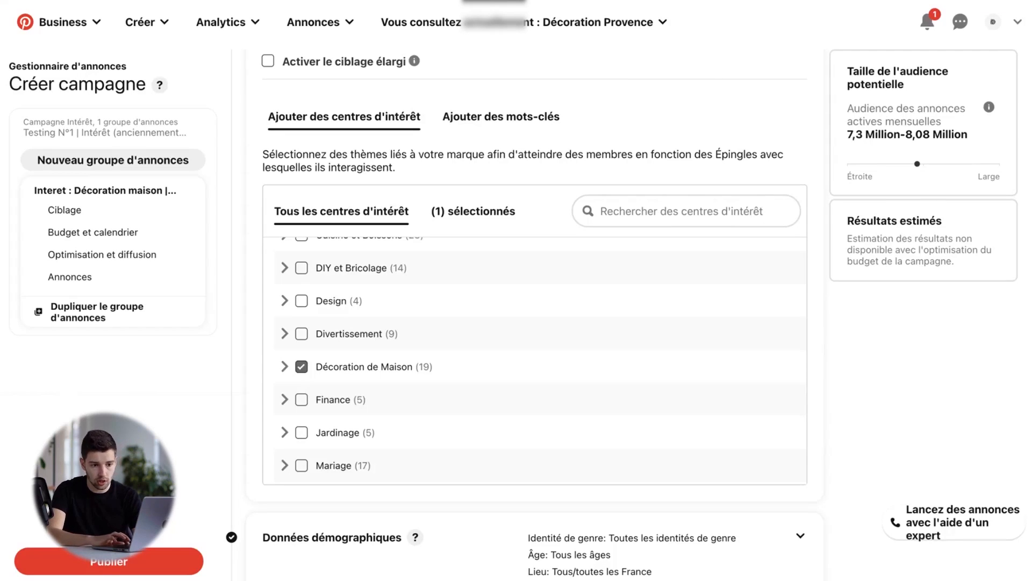
drag(848, 135, 962, 135)
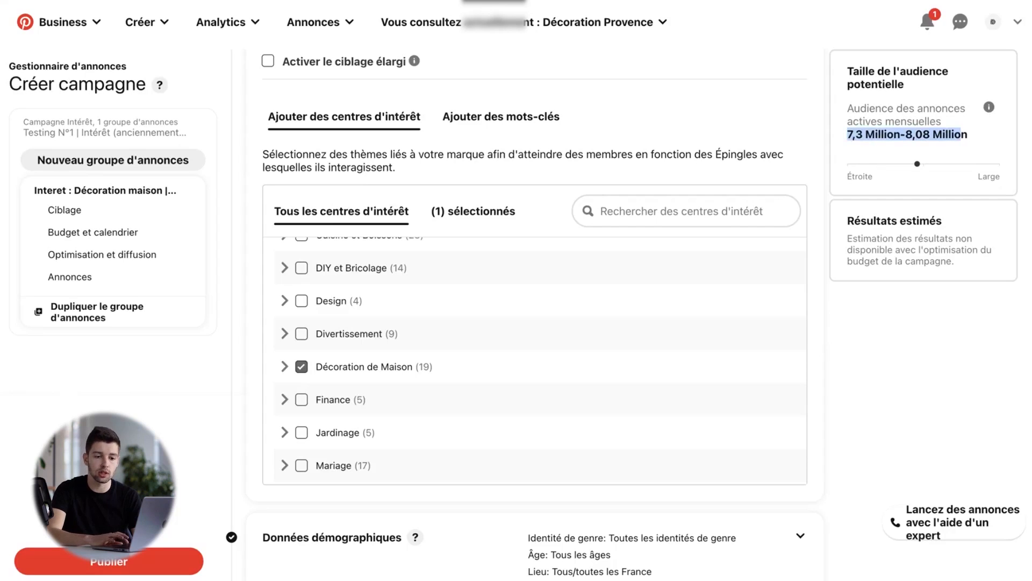
click(961, 135)
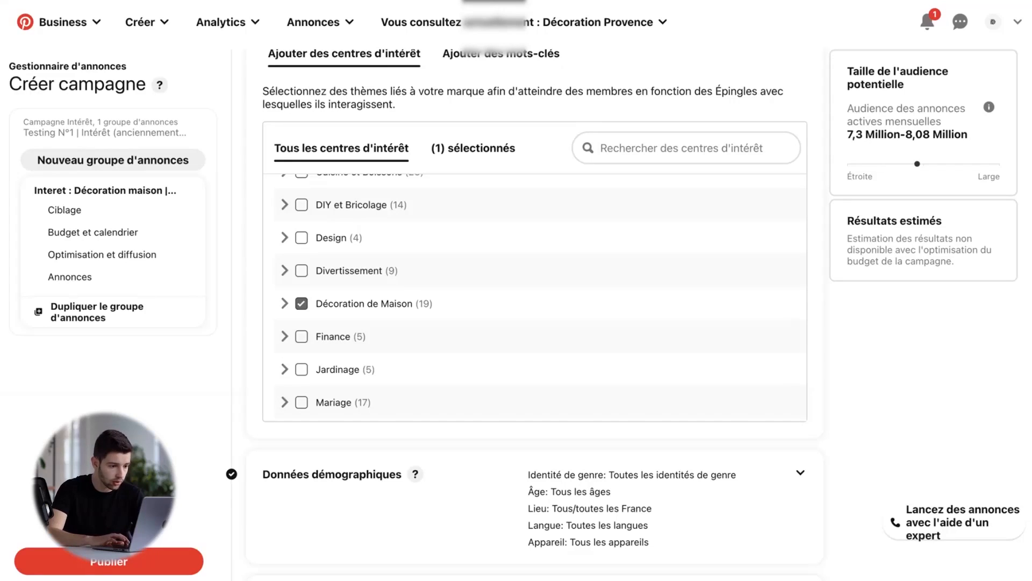
scroll(376, 296, up, 1)
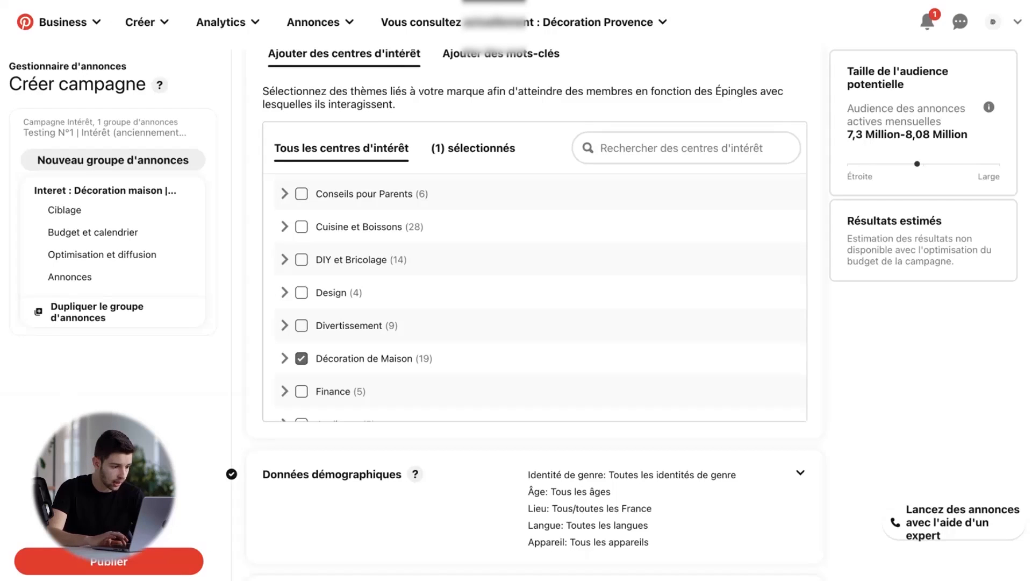
Step: Duplicate the ad group and expand the interests and keywords targeting of the copy
click(97, 311)
click(141, 272)
scroll(524, 323, down, 5)
scroll(524, 322, up, 1)
click(800, 157)
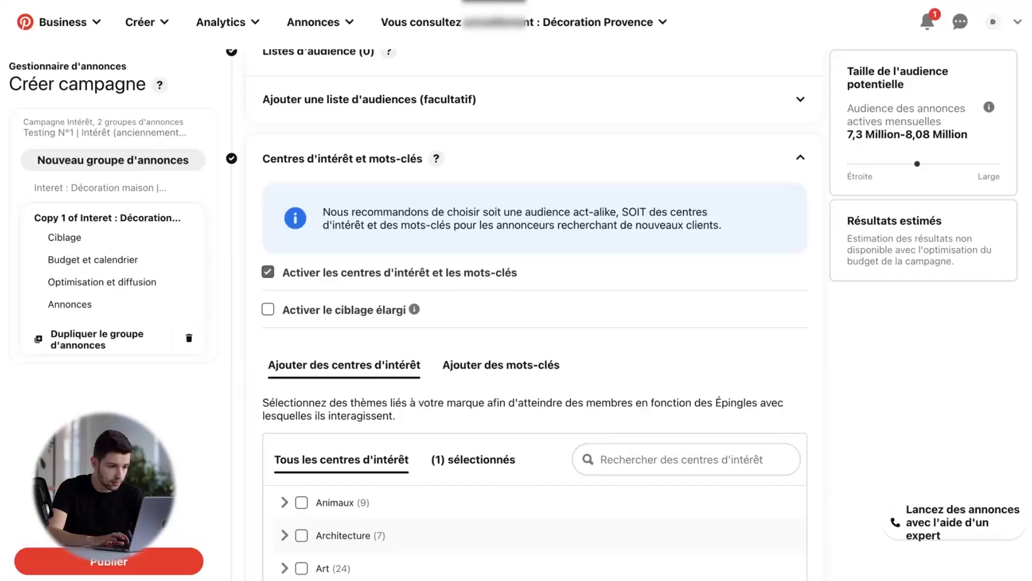
Step: Remove the Décoration de Maison interest from the copied ad group's targeting
scroll(535, 264, down, 6)
scroll(535, 263, down, 4)
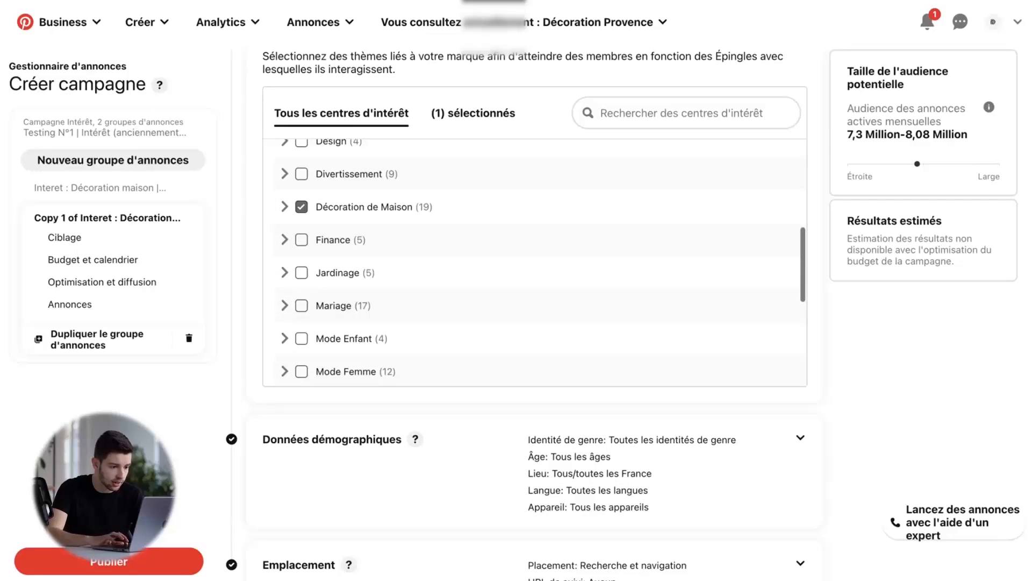
click(302, 207)
Step: Add the Conseils pour Parents, Mariage and Mode Femme interests to the copied ad group and display its selected interests
scroll(535, 263, up, 1)
scroll(536, 263, up, 4)
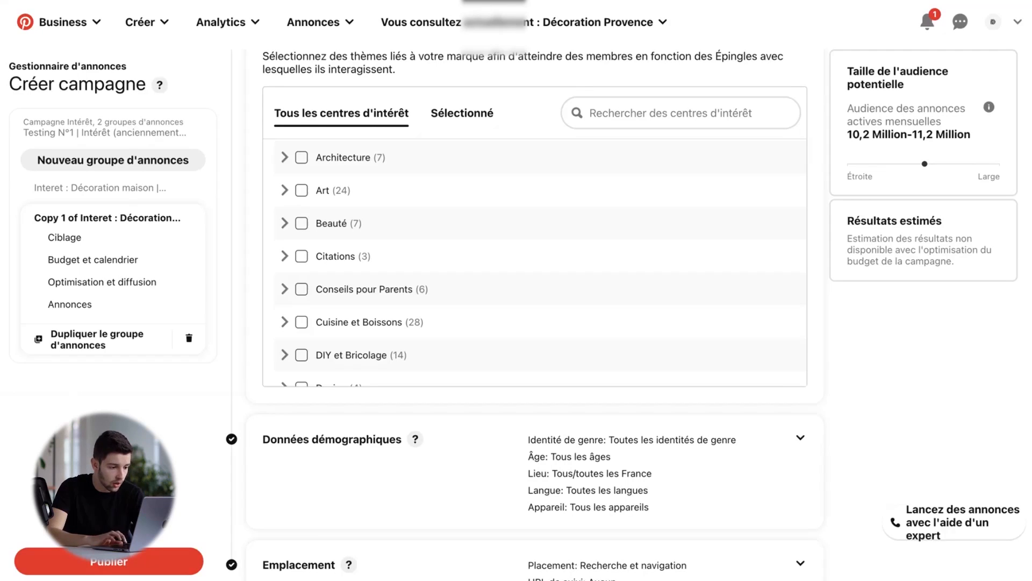
click(302, 290)
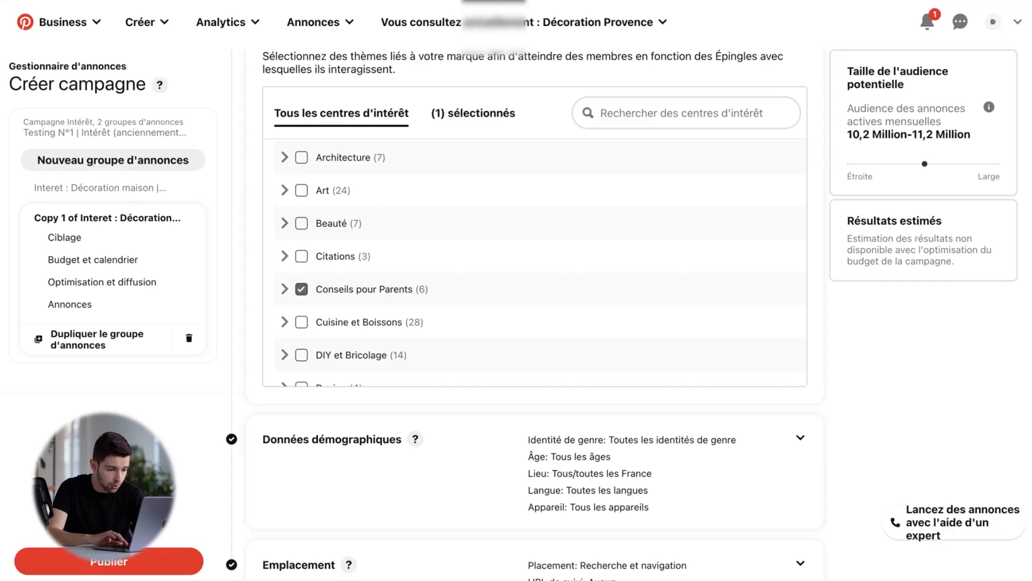
scroll(410, 295, down, 5)
click(301, 255)
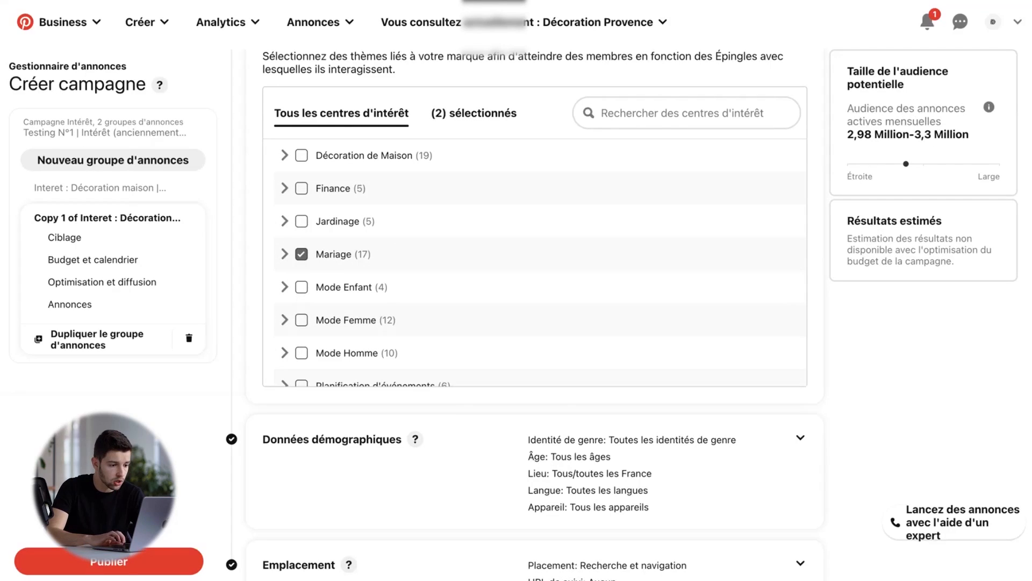
scroll(535, 263, up, 1)
scroll(535, 263, down, 3)
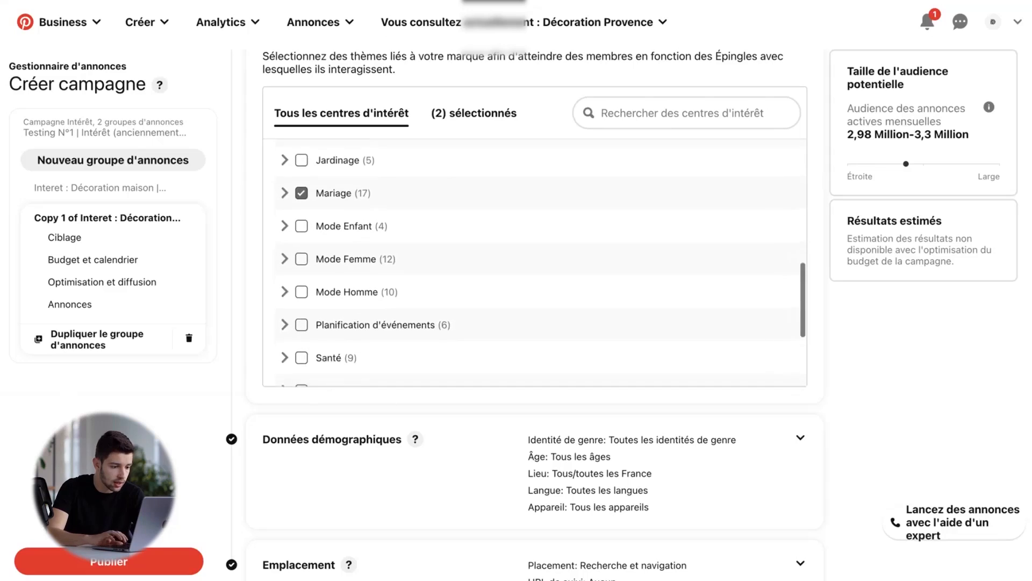
scroll(535, 263, down, 1)
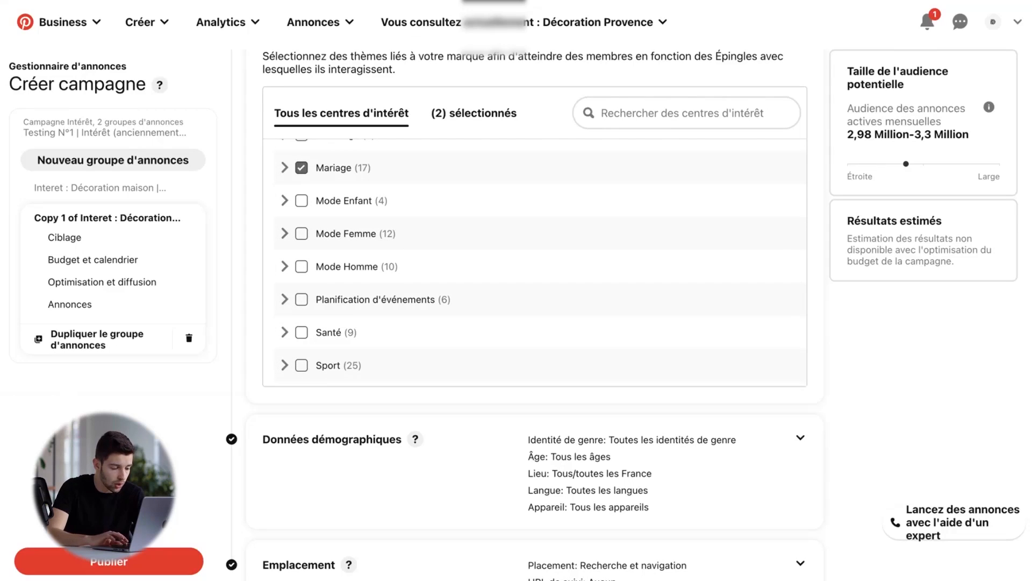
click(301, 233)
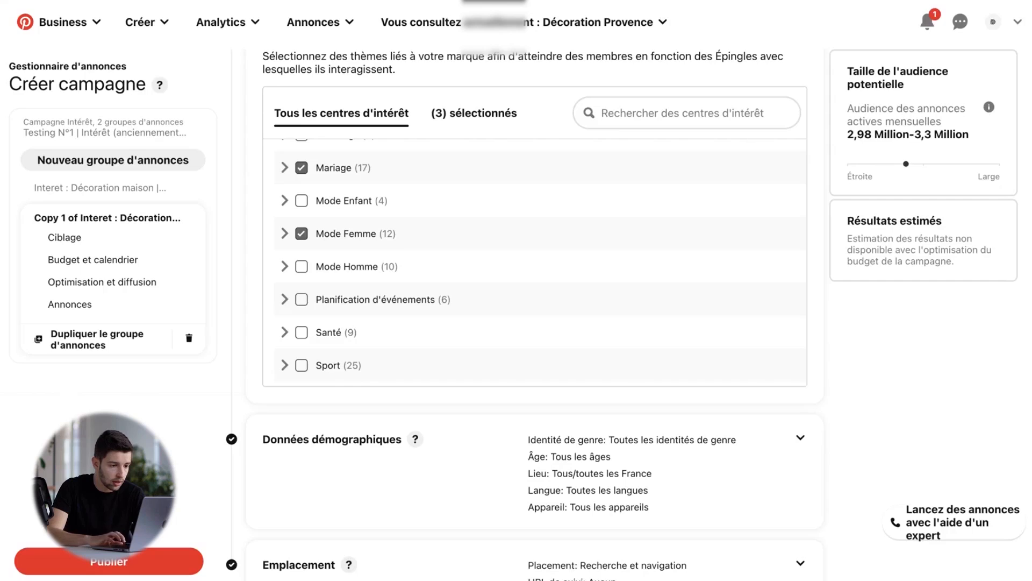
scroll(535, 263, up, 1)
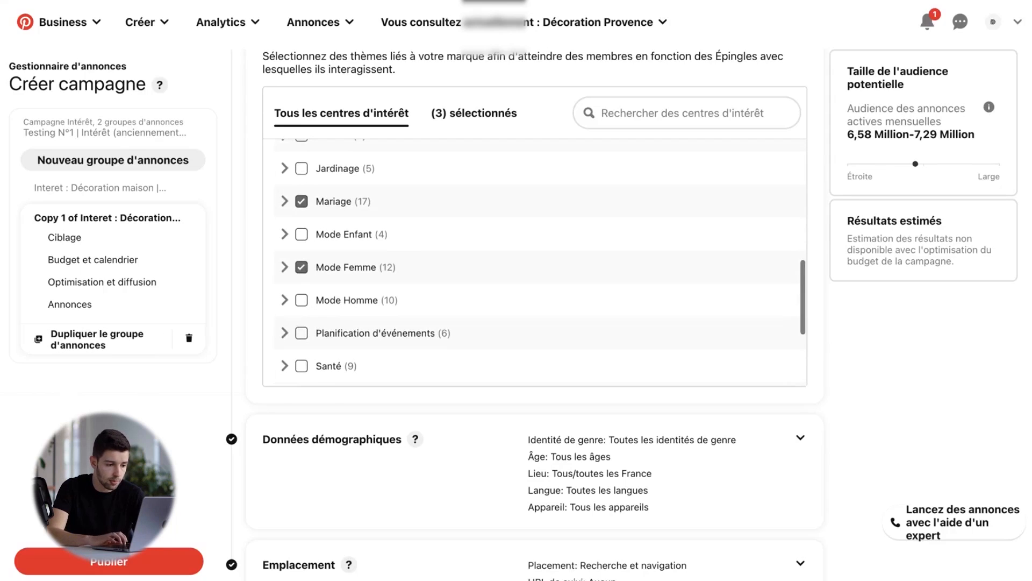
click(474, 113)
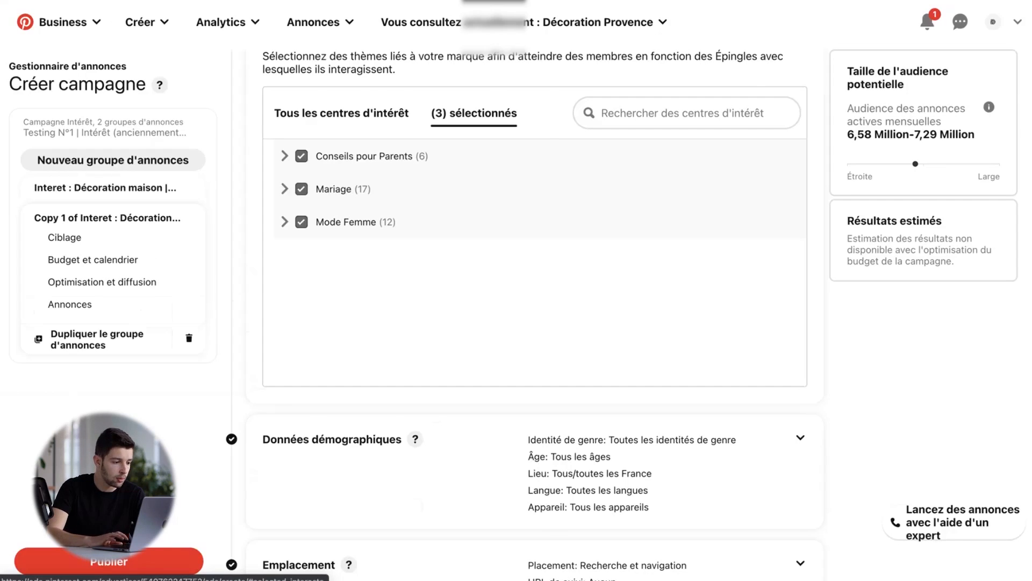
Step: Compare the potential audience size of the original Décoration maison ad group with that of its copy
click(100, 187)
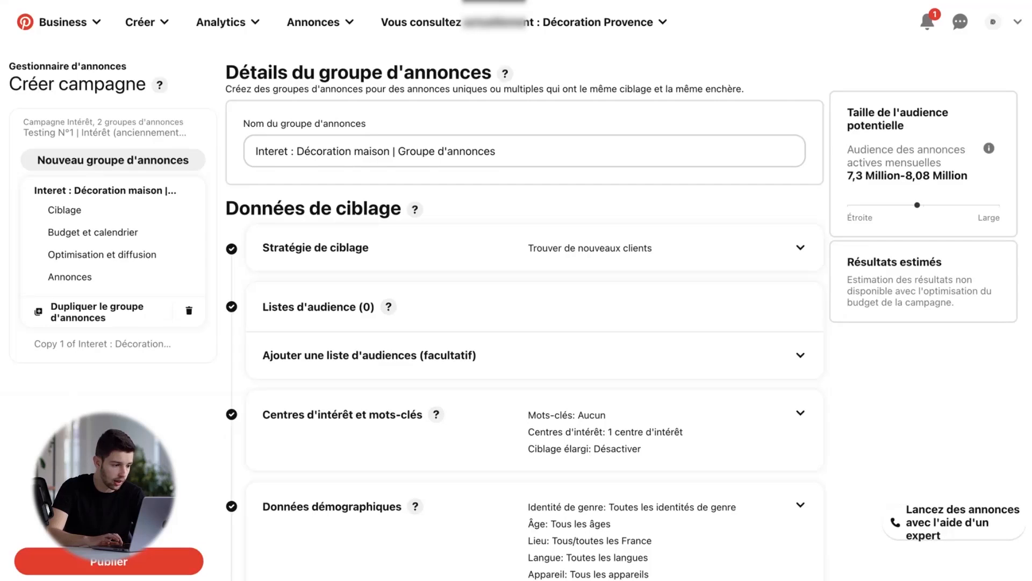
click(102, 343)
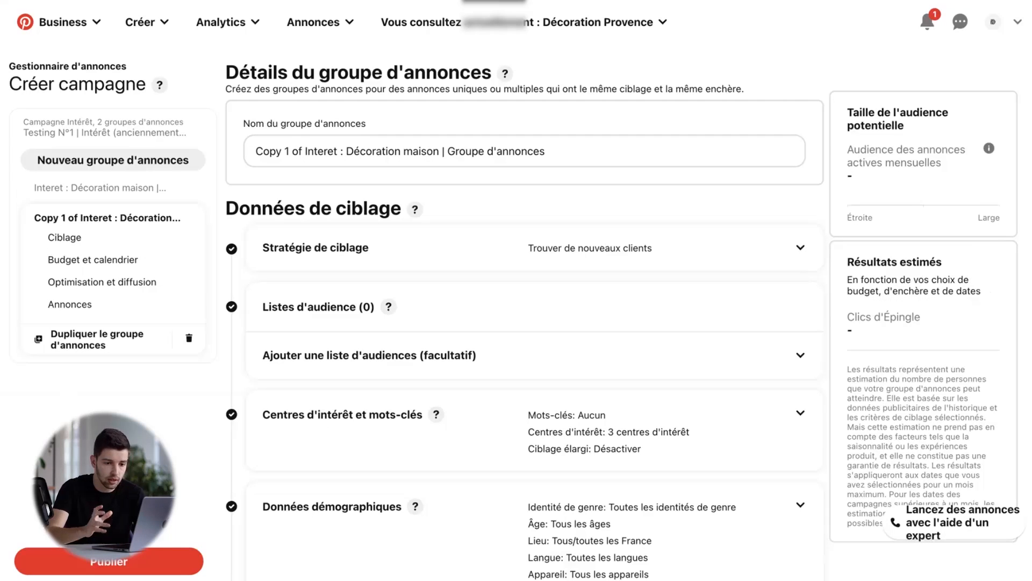
scroll(524, 172, down, 2)
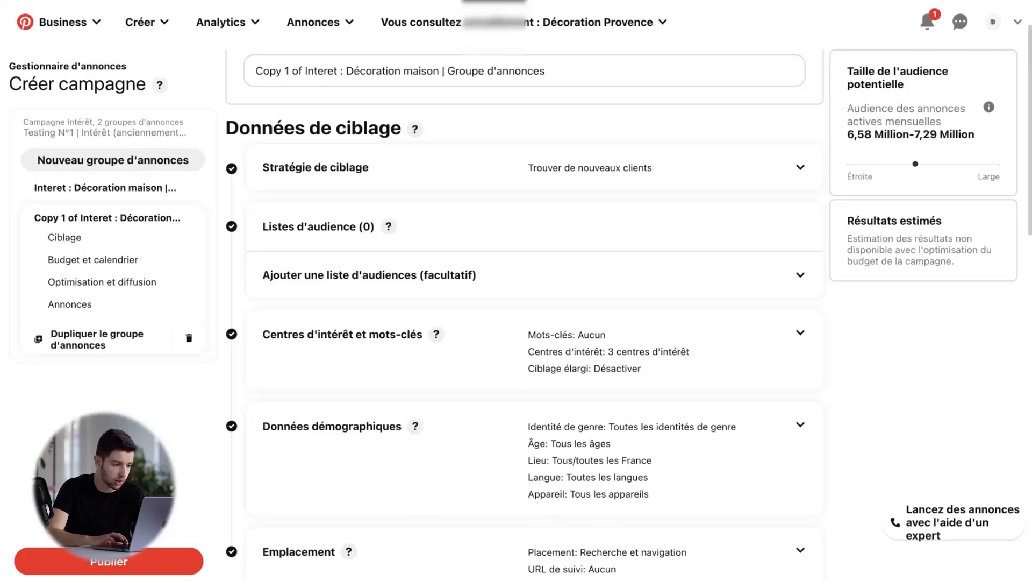
click(100, 188)
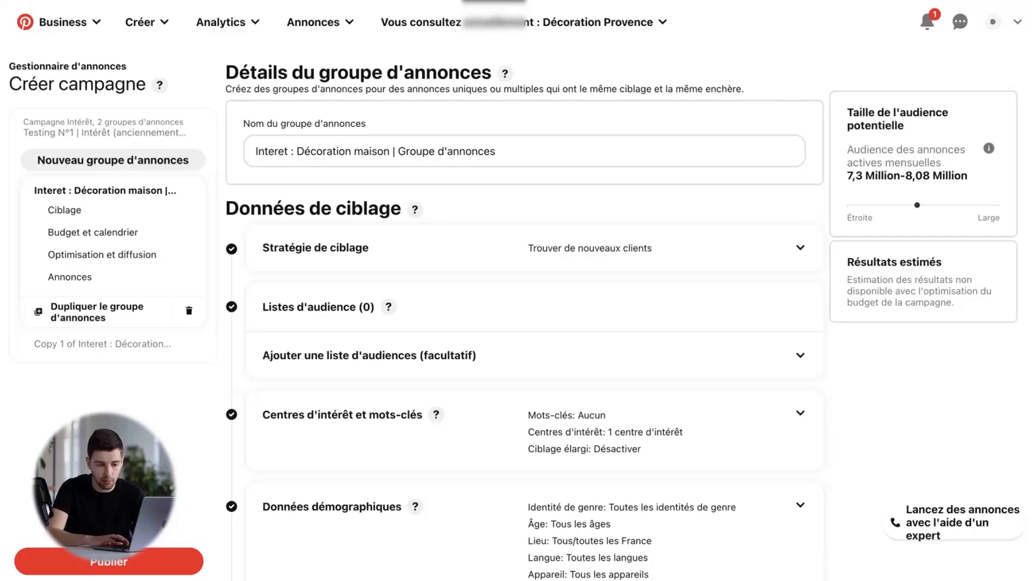
drag(852, 176, 882, 175)
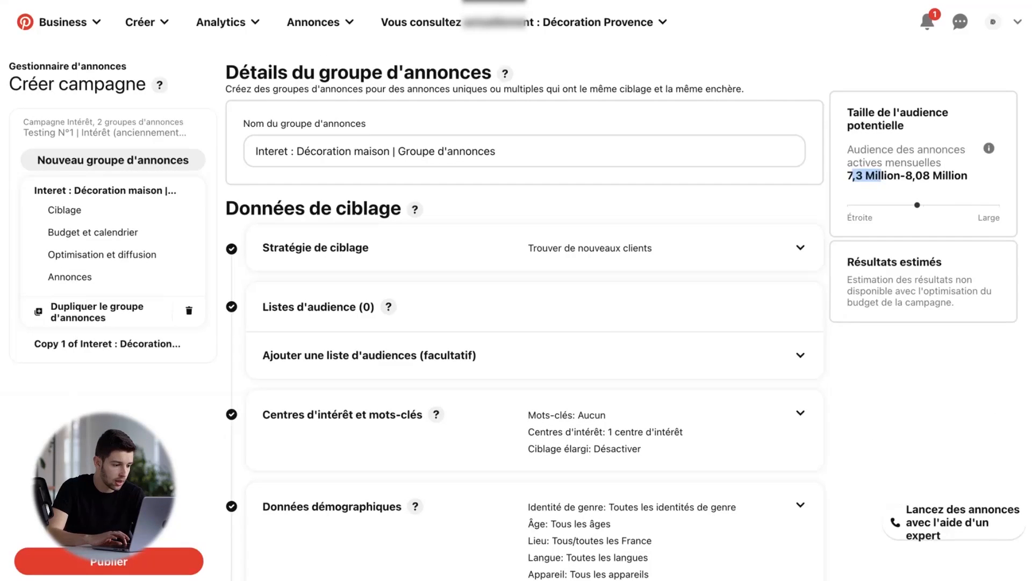
click(102, 343)
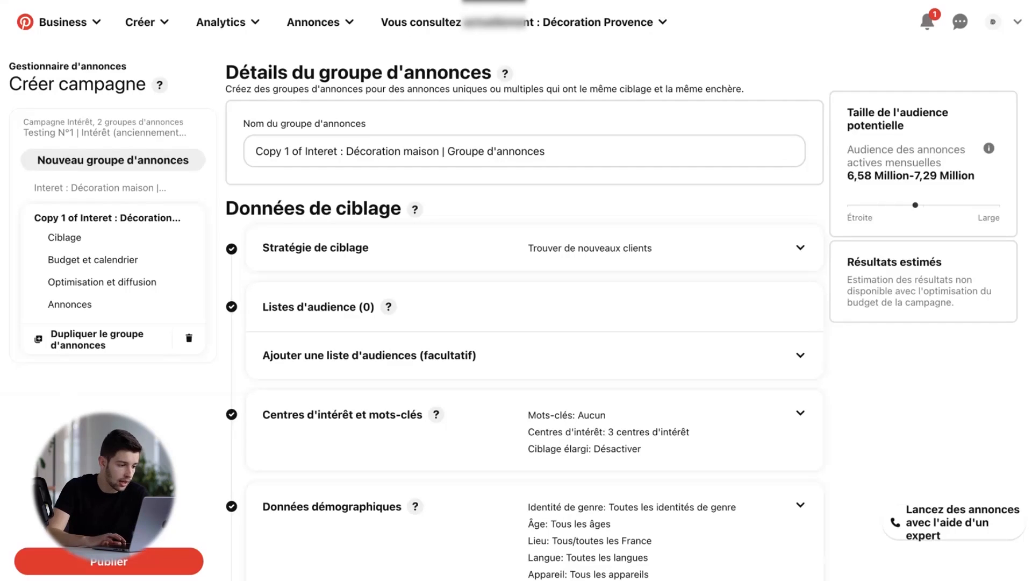
Step: Return to the original Décoration maison ad group, check its selected interest and open its keyword targeting
click(100, 187)
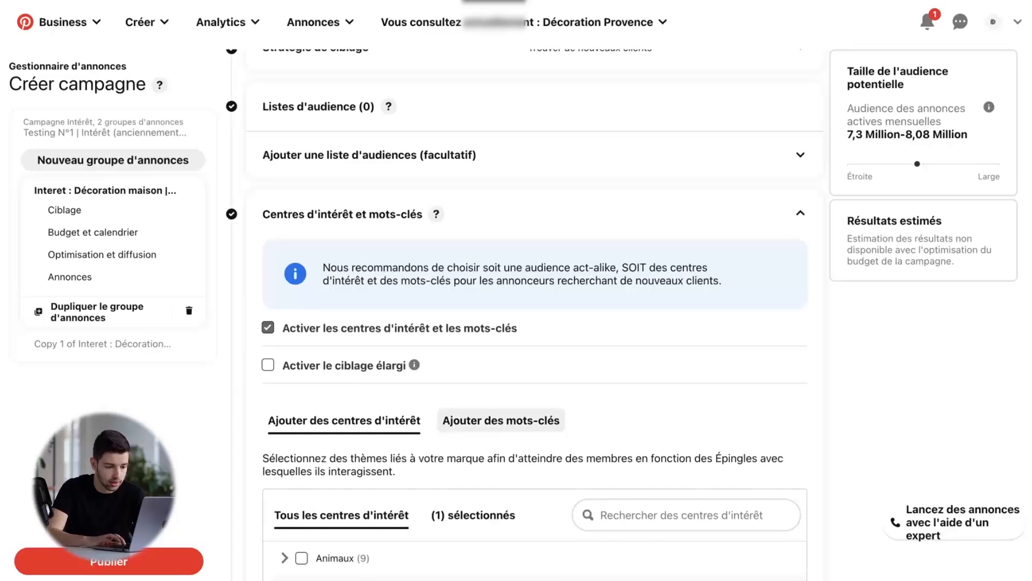
scroll(500, 421, down, 4)
scroll(500, 421, down, 4)
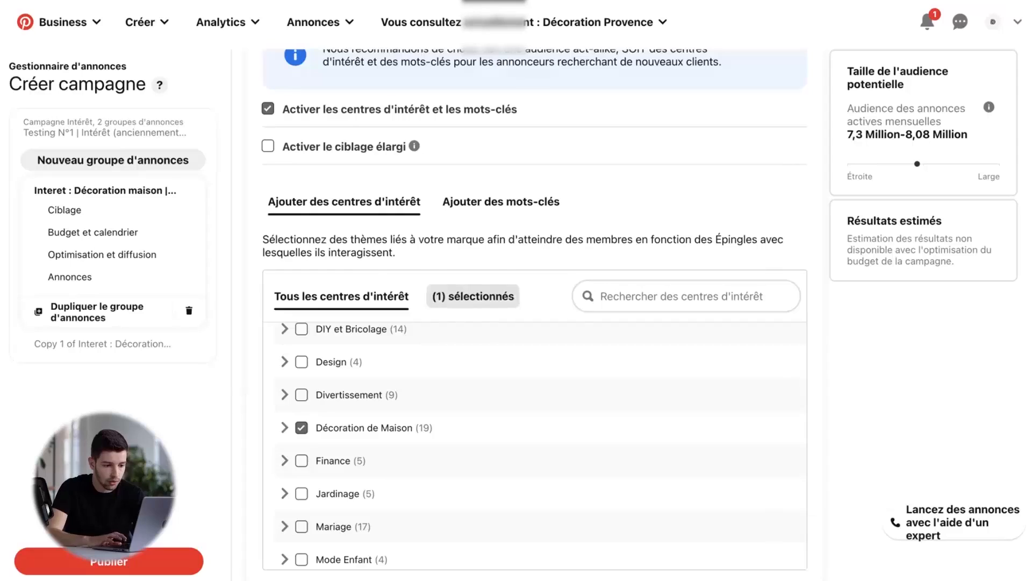
click(473, 297)
click(501, 201)
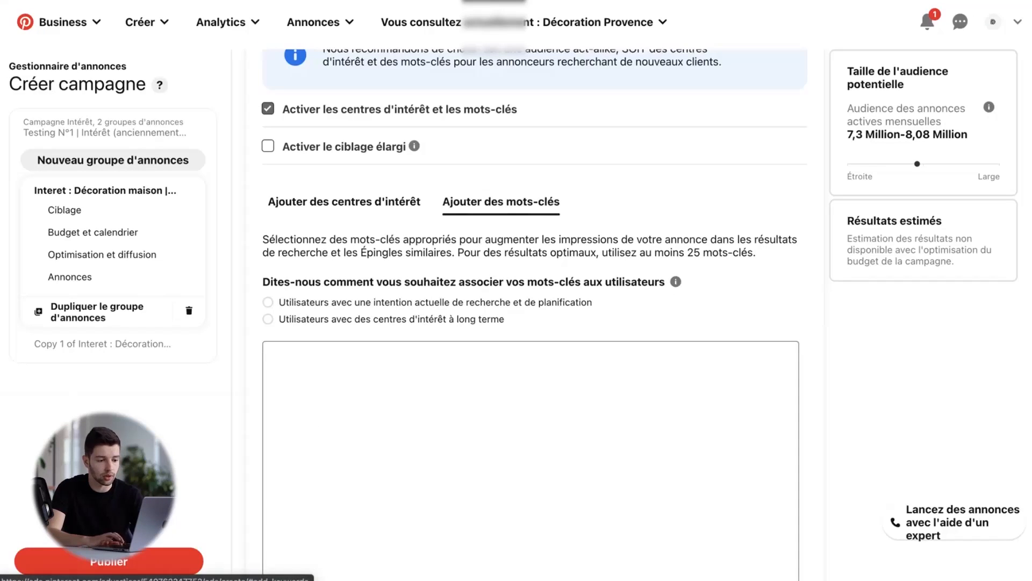
Step: Enter the keywords décoration, salon and décoration murale, separated by commas, in the original ad group's keyword targeting
scroll(501, 201, down, 2)
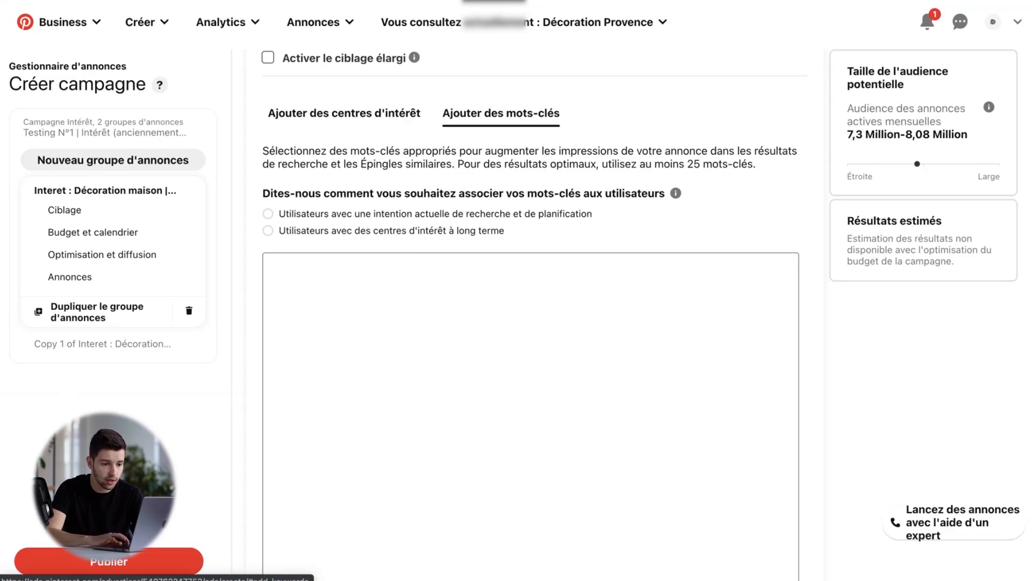
drag(688, 163, 733, 164)
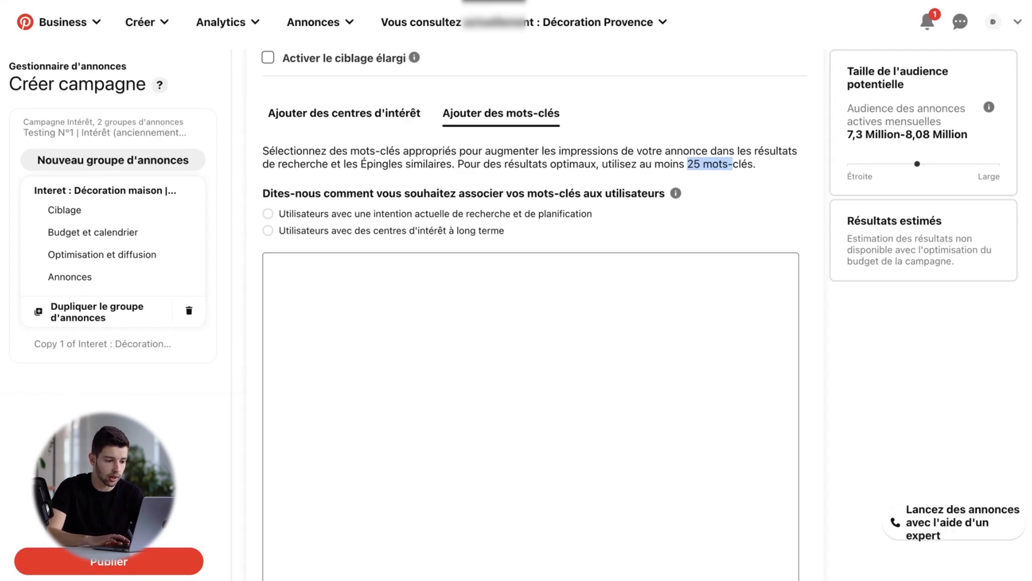
click(275, 269)
text(décoration, salon, décorati)
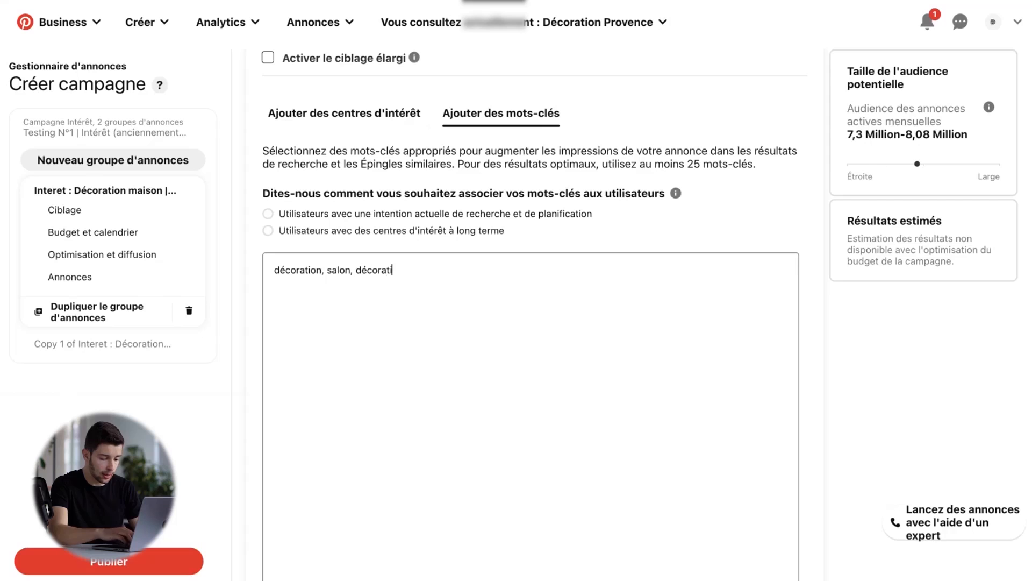
text(on murale,)
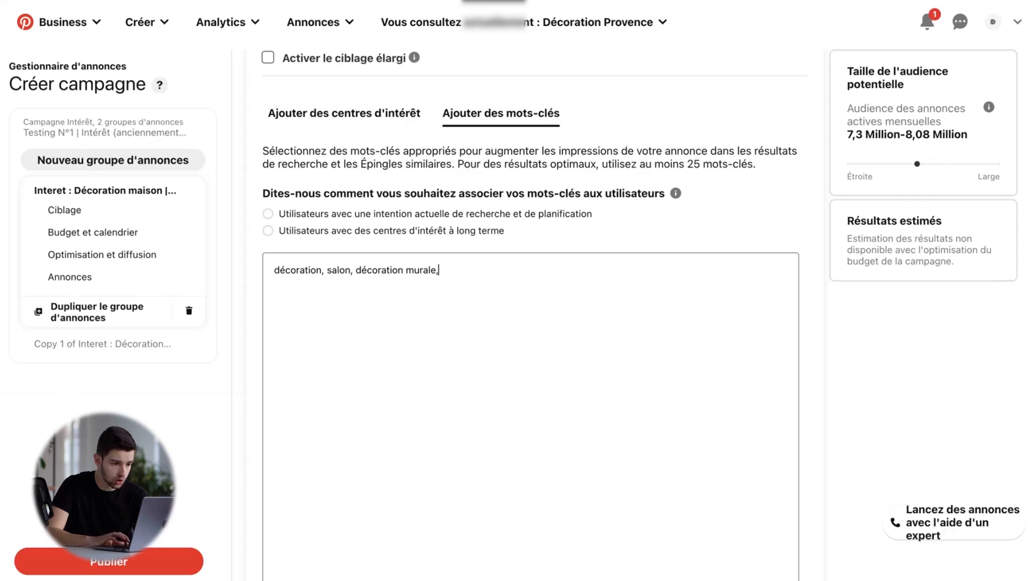
Step: Recheck the ad group's selected interest, then append the keywords tapis, entrée and maison to the keyword list
scroll(591, 223, up, 2)
click(387, 218)
click(473, 312)
click(501, 217)
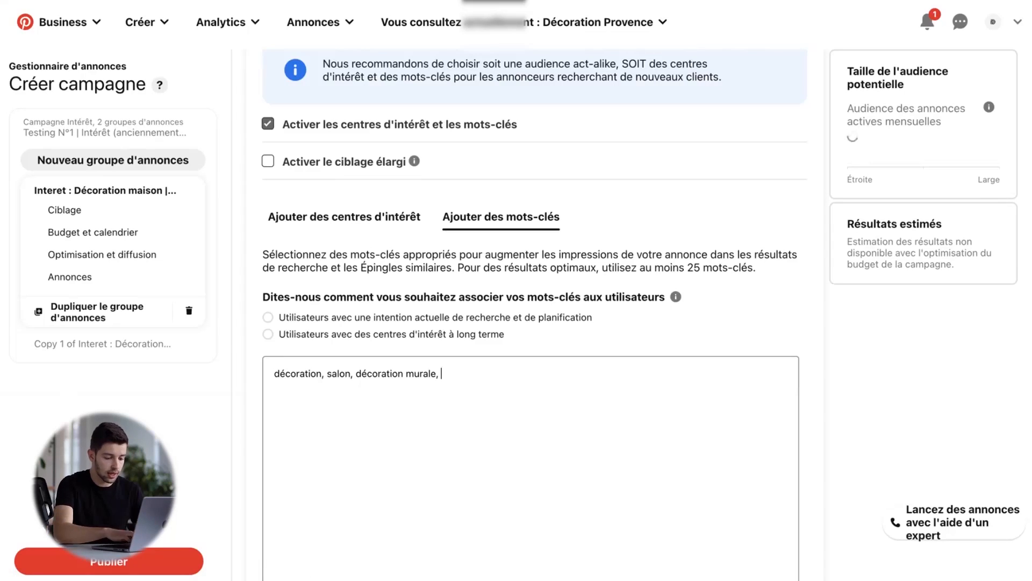
text(tapis, entrée)
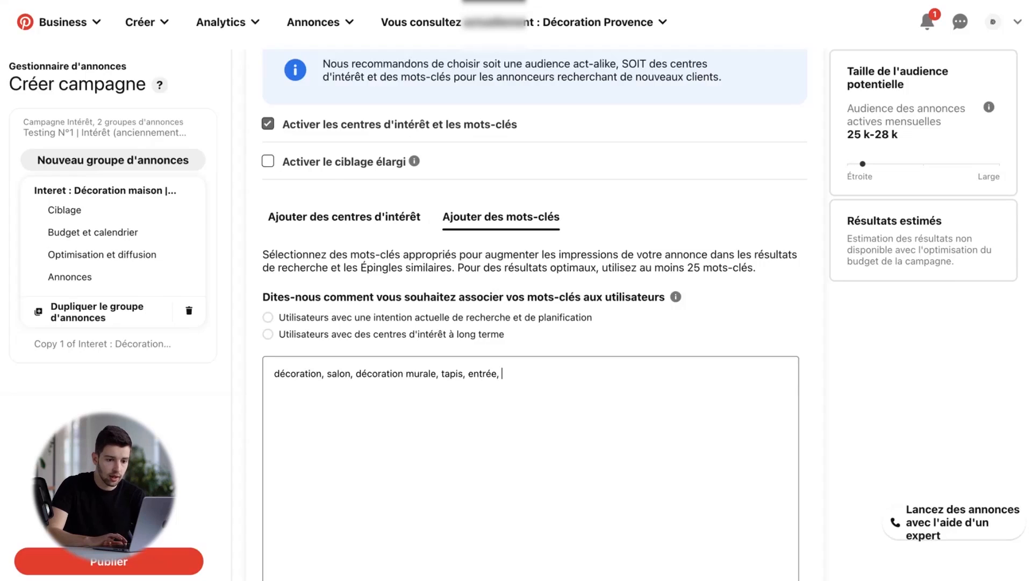
text(, maison,)
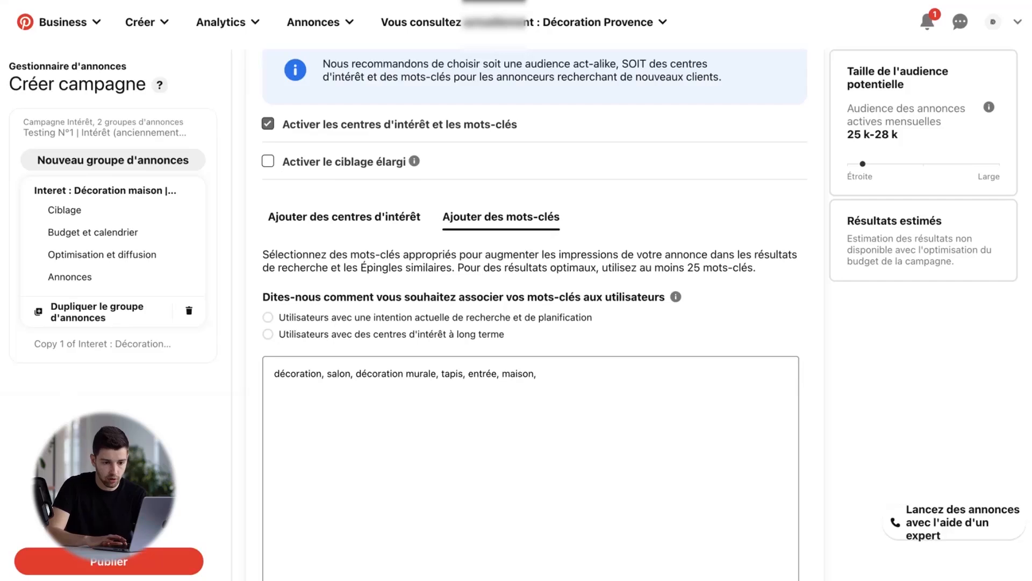
Step: Check the potential audience size for the ad group with the entered keywords
scroll(534, 323, down, 1)
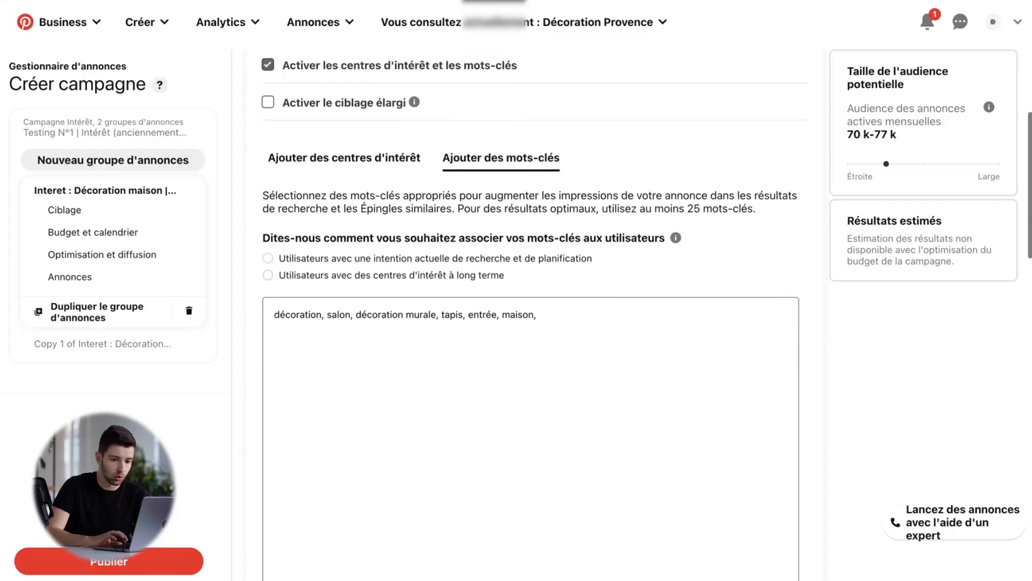
drag(898, 135, 854, 135)
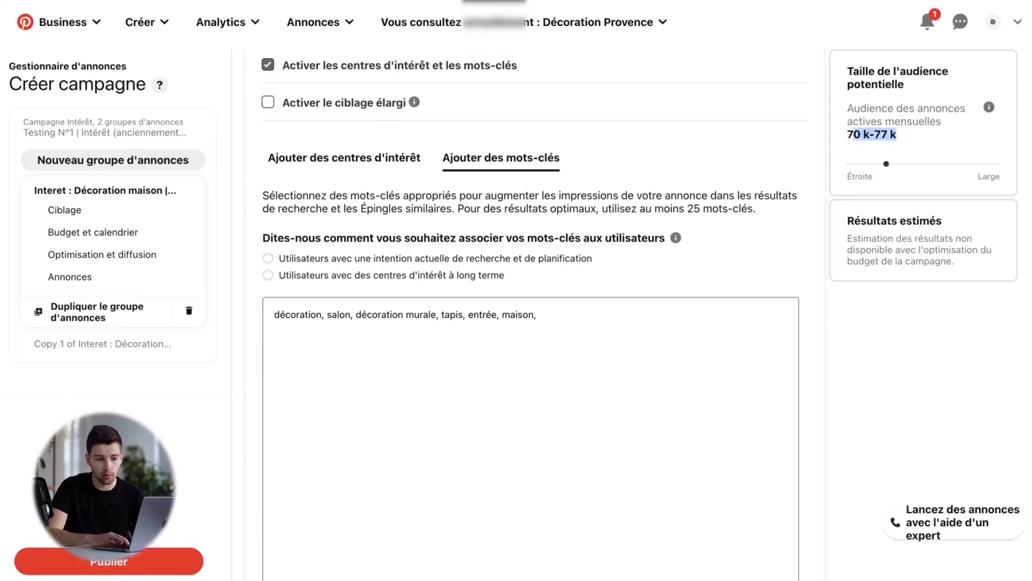
click(867, 141)
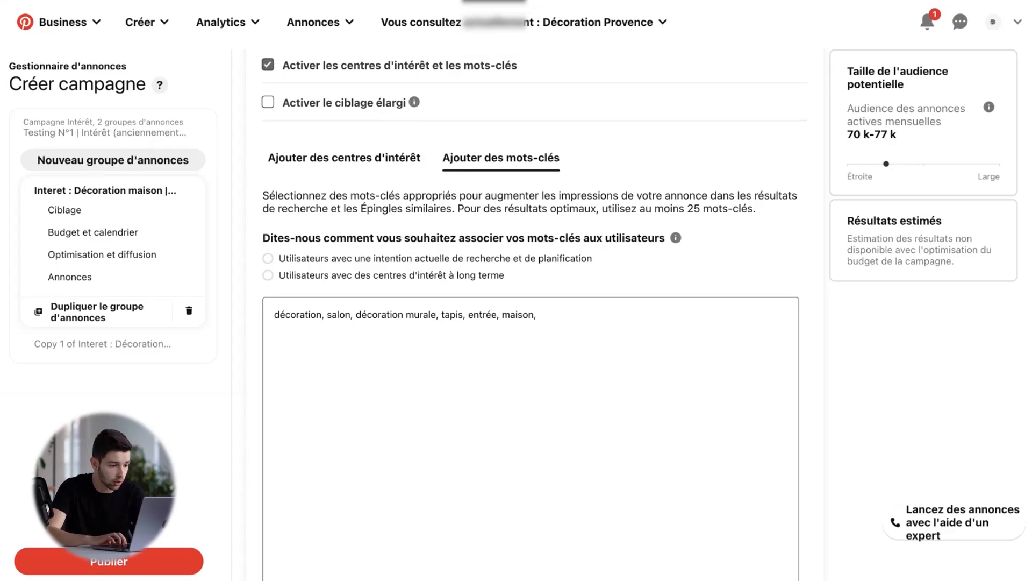
Step: Compare the two keyword matching options and choose Utilisateurs avec des centres d'intérêt à long terme
scroll(531, 312, up, 1)
click(268, 264)
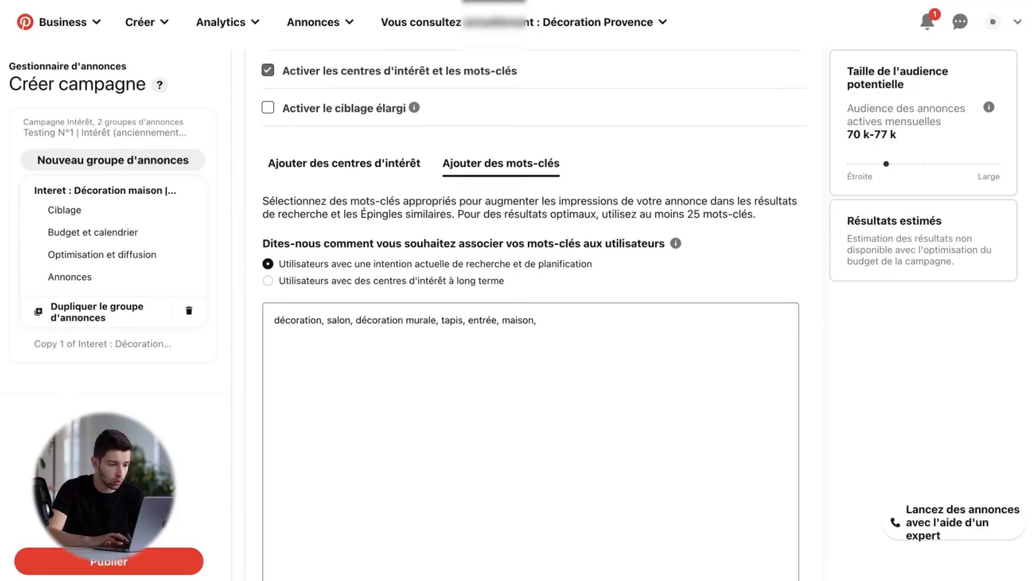
click(268, 281)
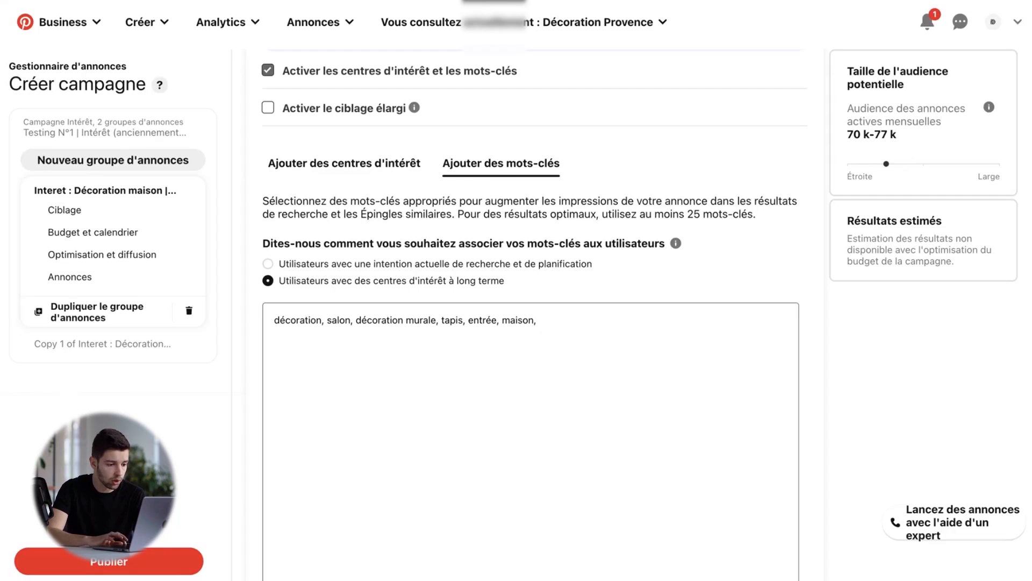
click(268, 264)
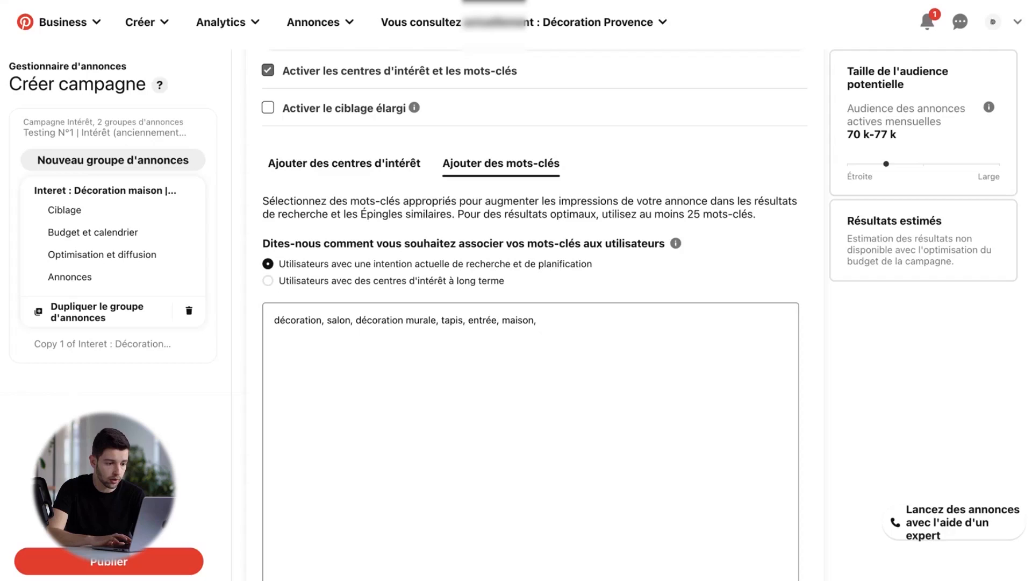
drag(371, 264, 414, 264)
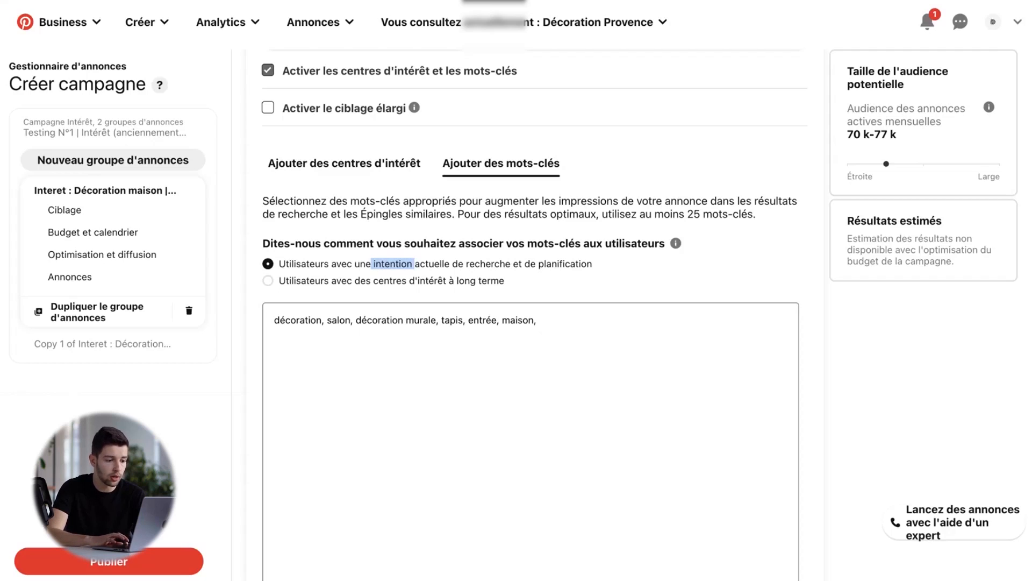
drag(336, 281, 390, 280)
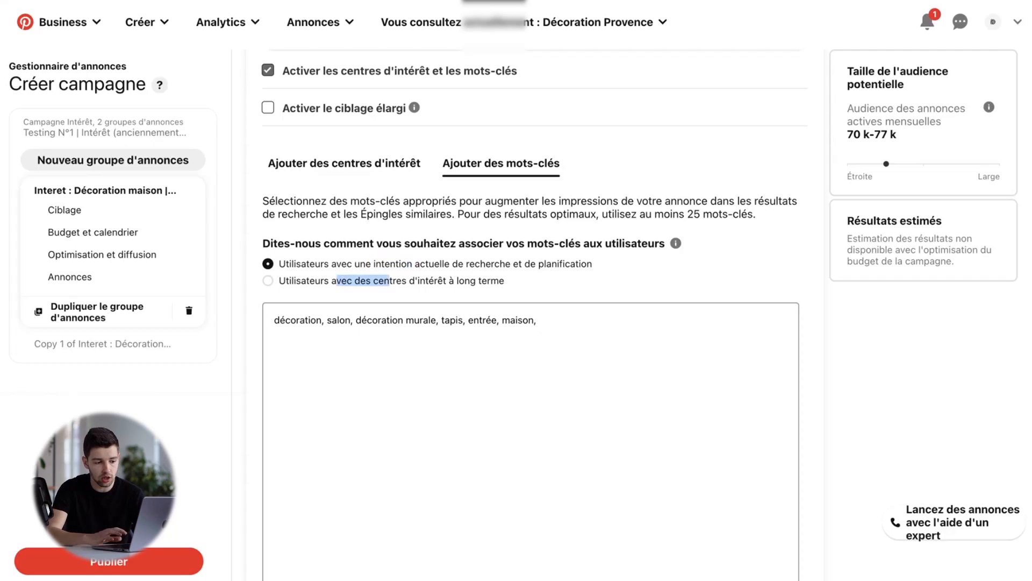
click(268, 281)
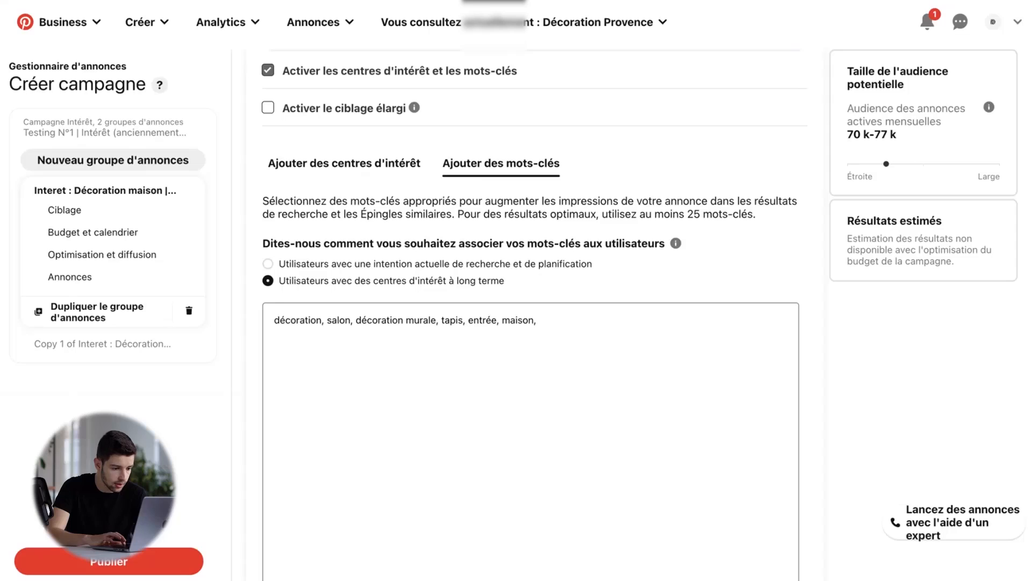
scroll(530, 312, down, 8)
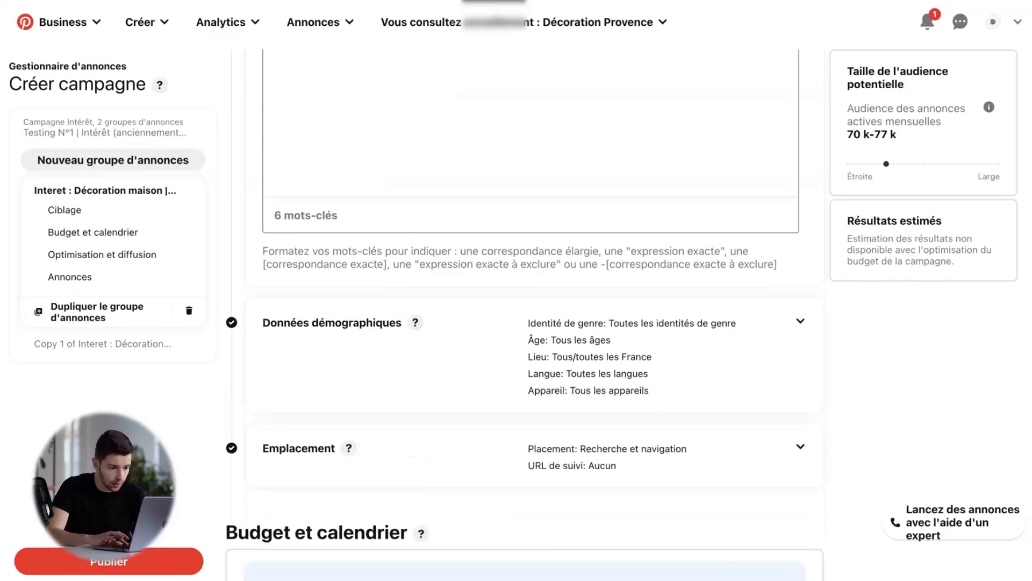
Step: Try excluding Homme and Femme in turn from the ad group's gender targeting, and restore Toutes les identités de genre
click(800, 321)
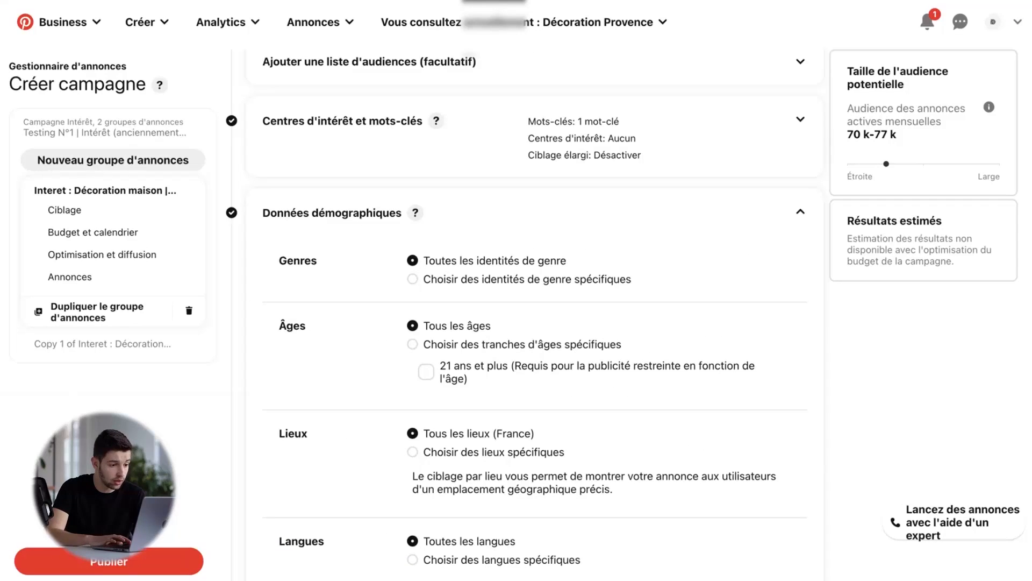
scroll(535, 314, down, 1)
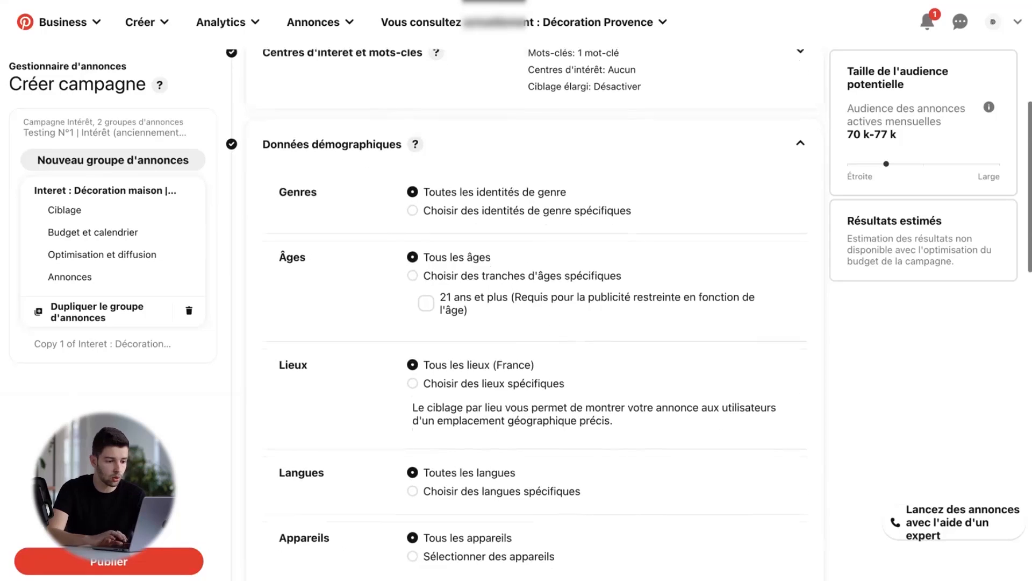
click(413, 211)
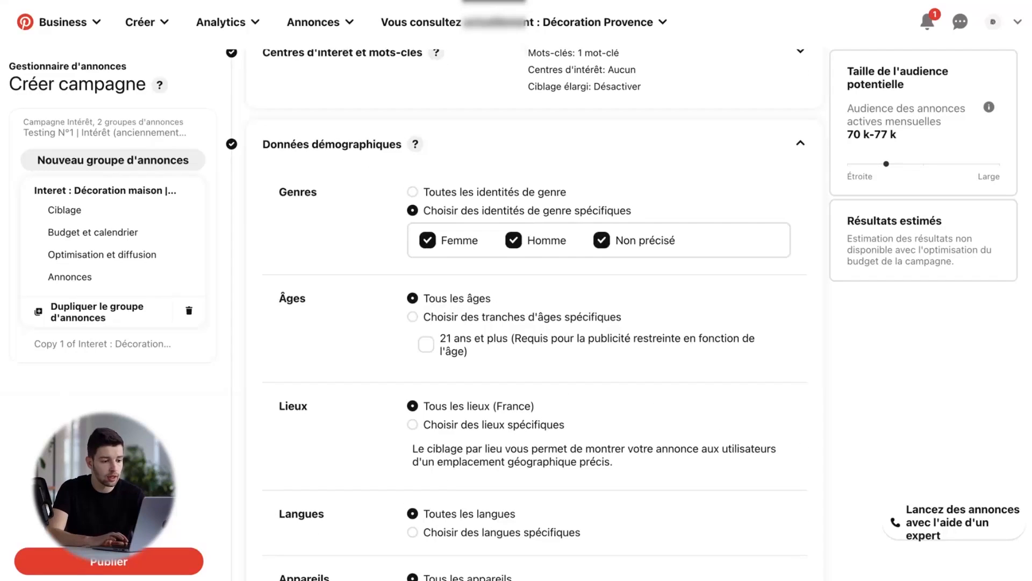
click(514, 240)
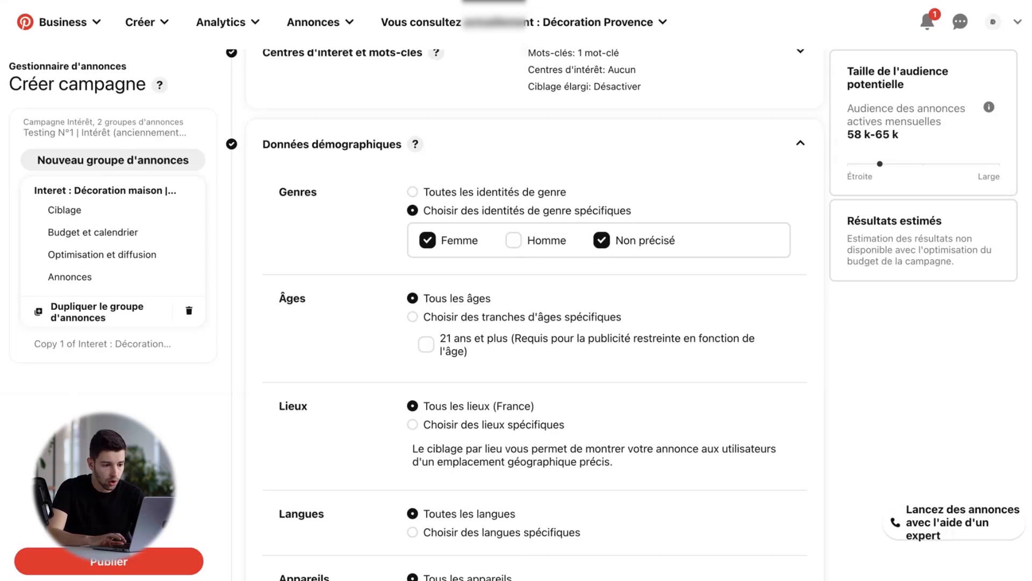
click(514, 240)
click(428, 240)
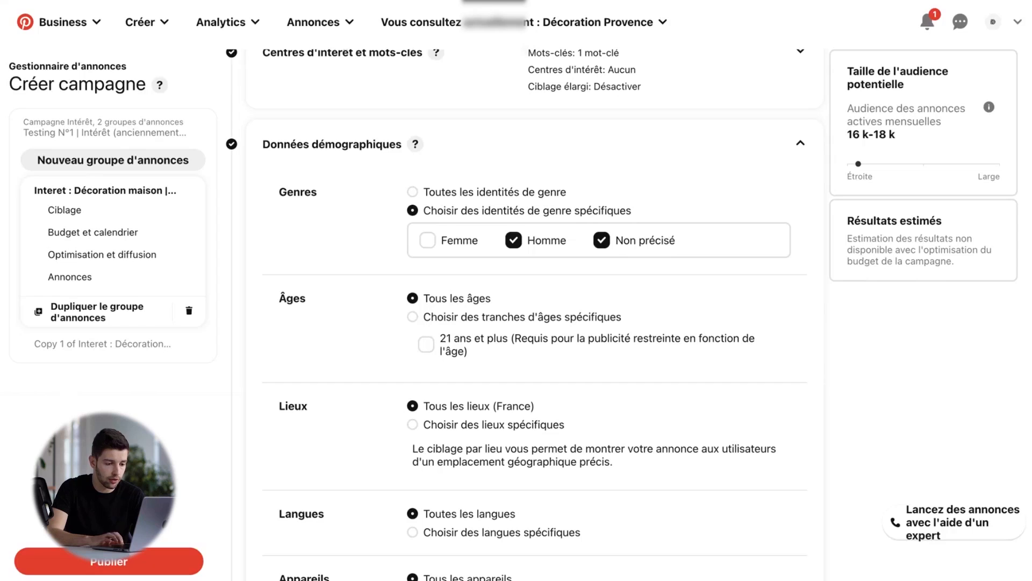
click(427, 240)
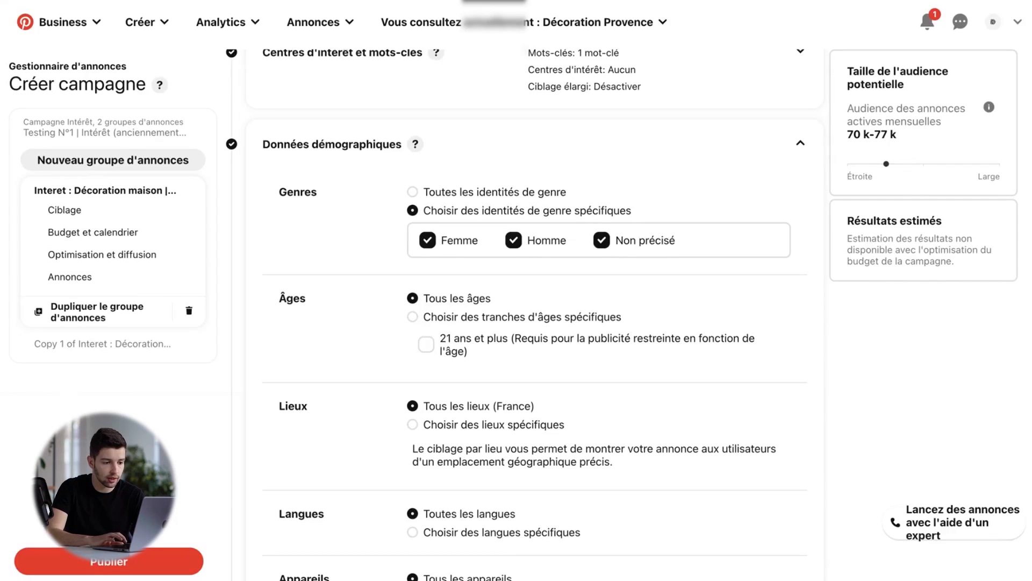
click(412, 192)
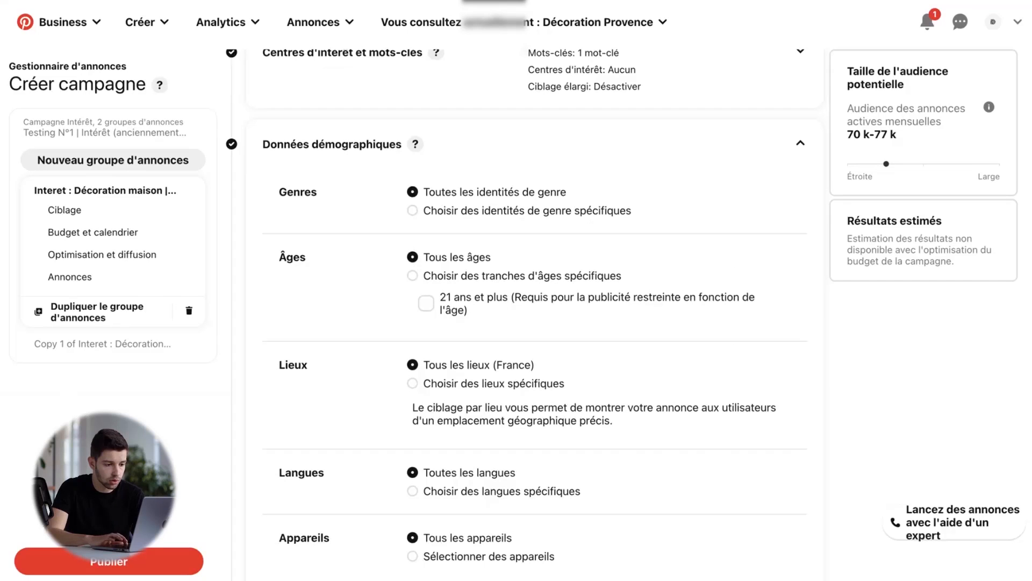
Step: Restrict the ad group's demographics to specific age ranges with 21 ans et plus, and to français as the only language
scroll(525, 307, down, 2)
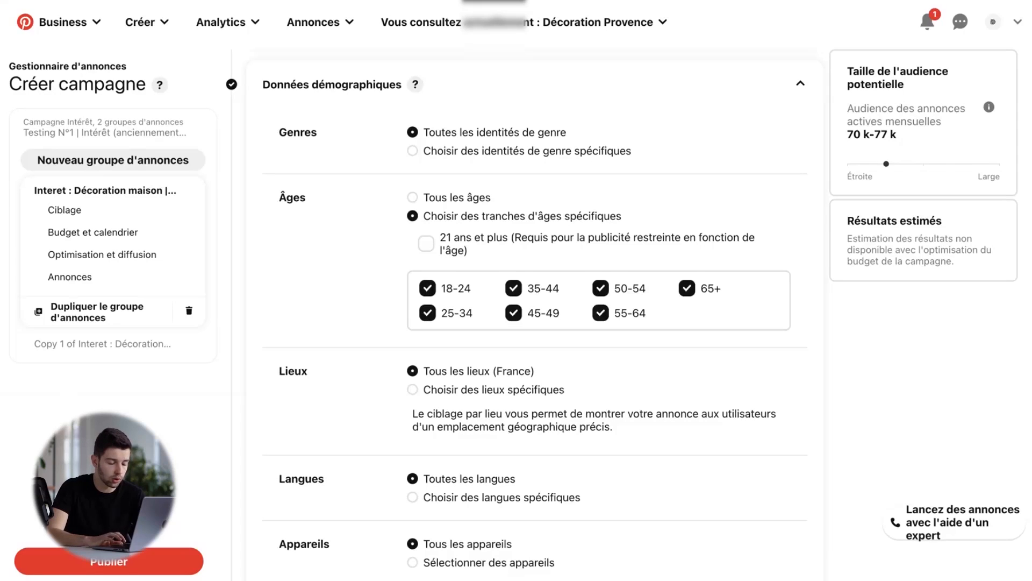
click(426, 243)
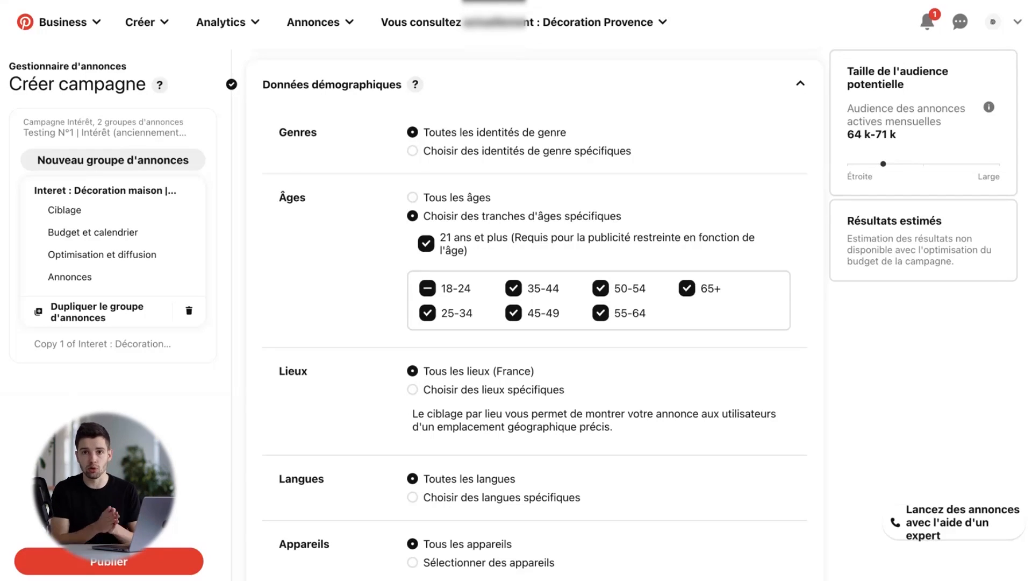
scroll(535, 312, down, 3)
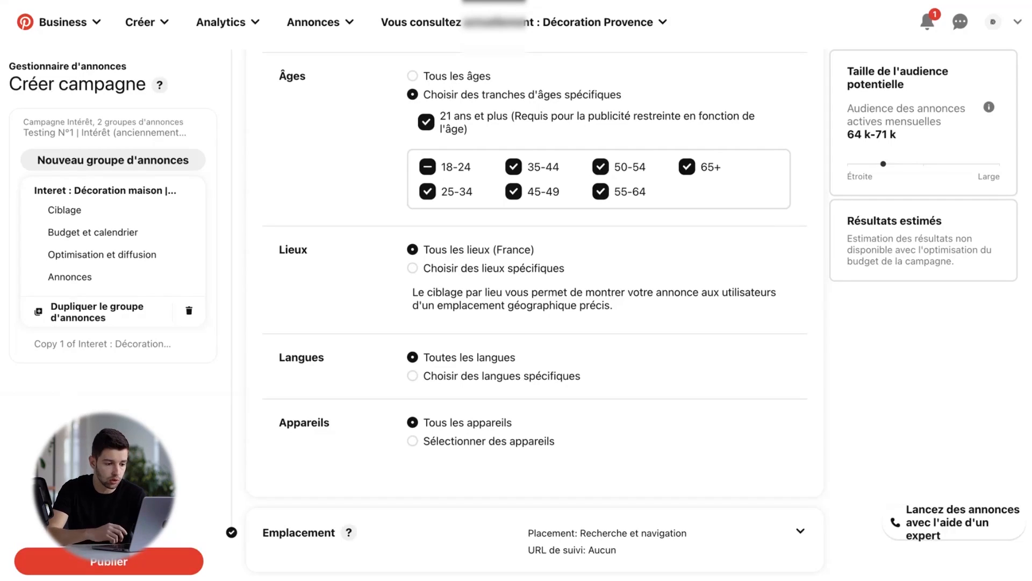
scroll(535, 312, down, 2)
click(413, 291)
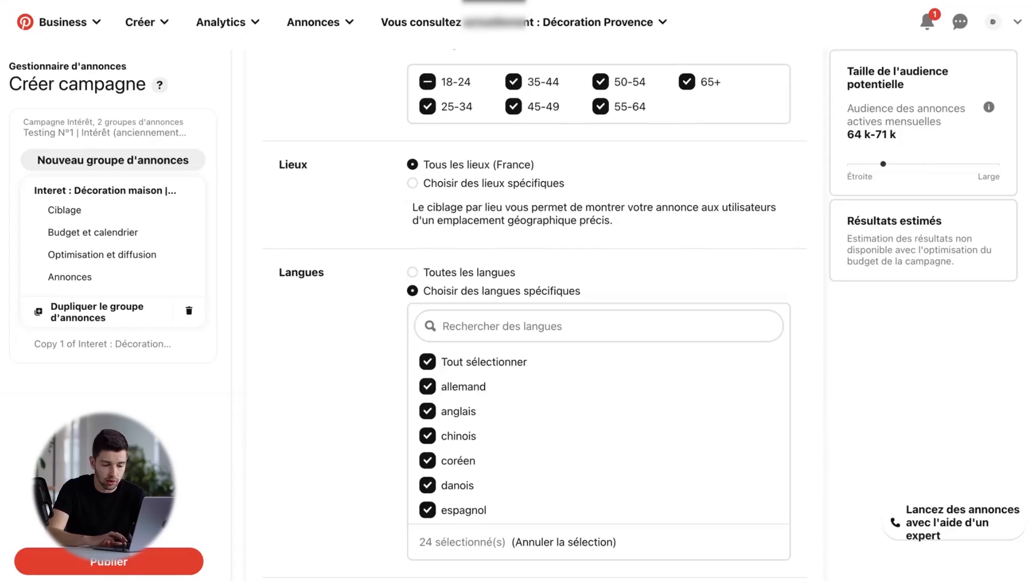
click(428, 362)
click(477, 332)
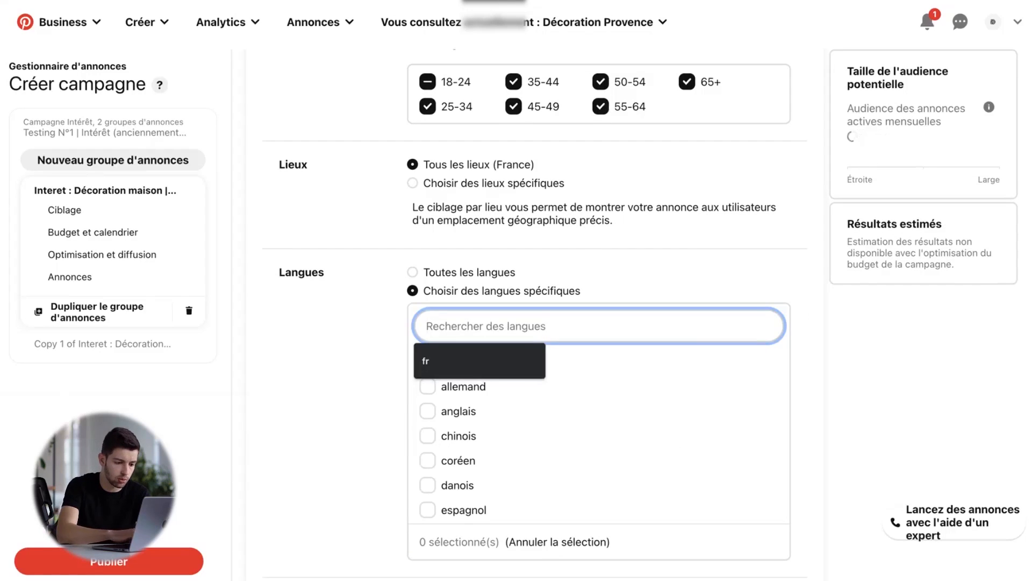
text(fr)
click(427, 386)
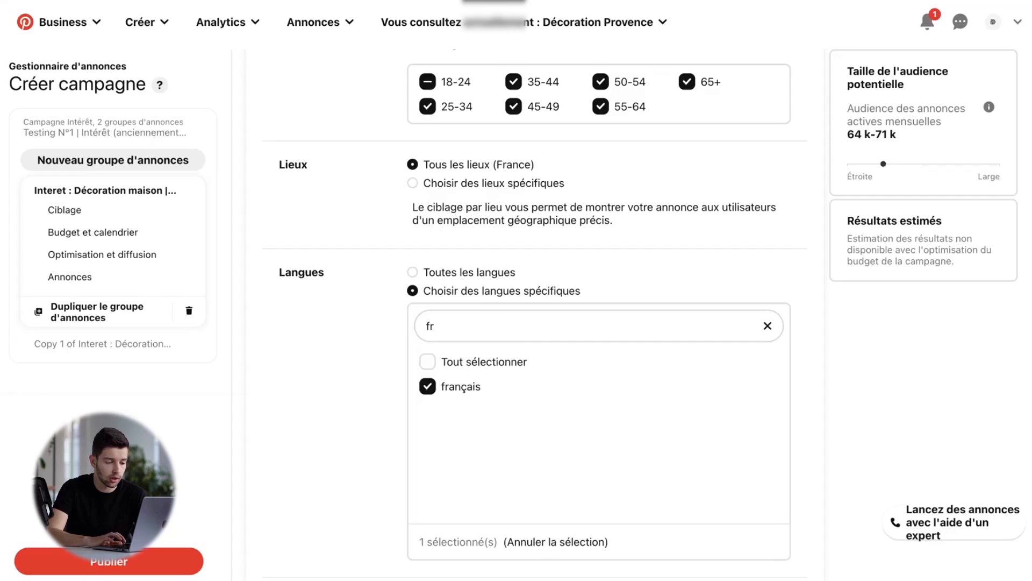
Step: Review the ad group's devices, placement and budget sections, and examine the campaign-level budget and schedule
scroll(535, 312, down, 3)
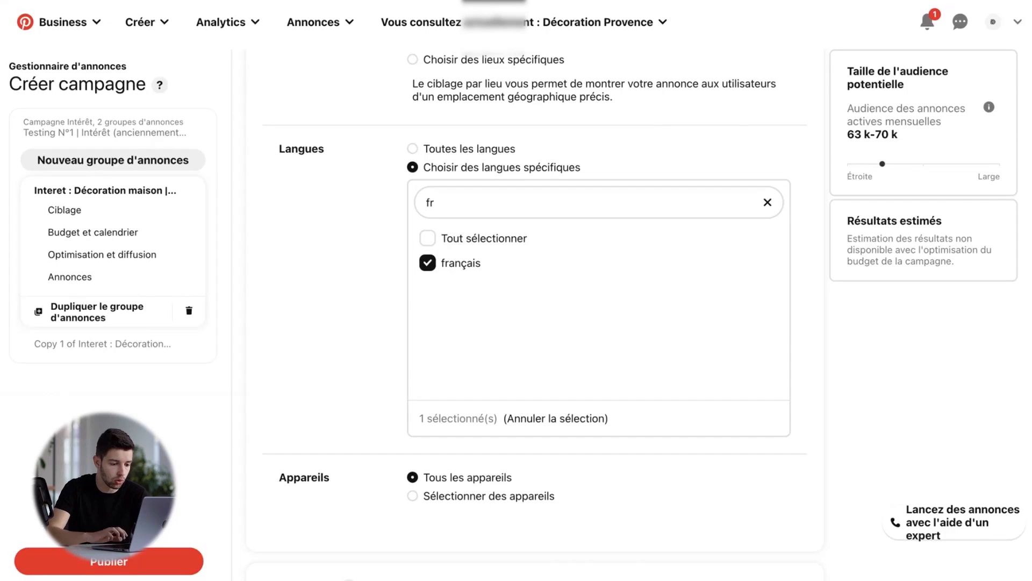
scroll(535, 311, down, 3)
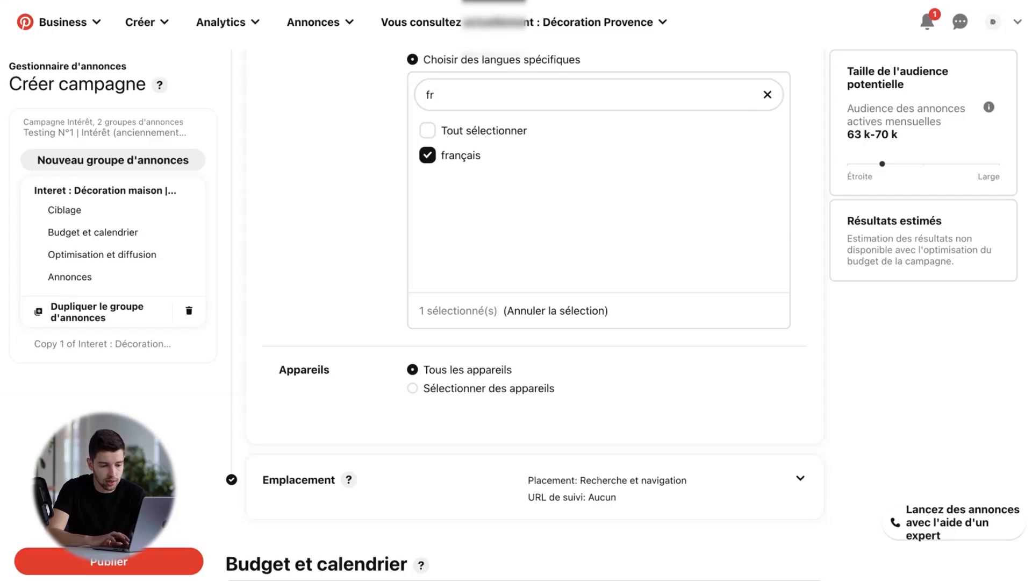
scroll(535, 312, down, 3)
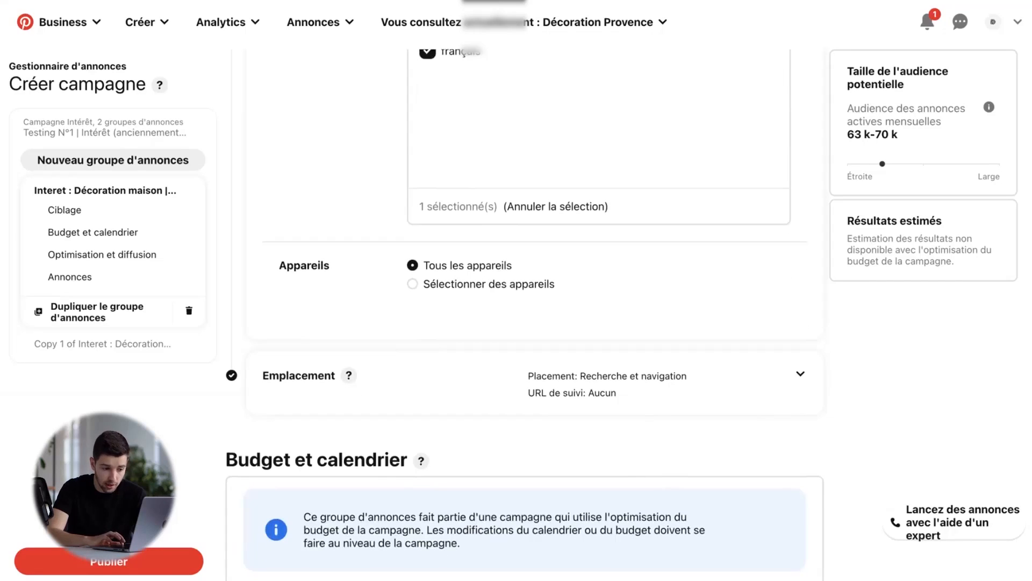
scroll(535, 312, down, 4)
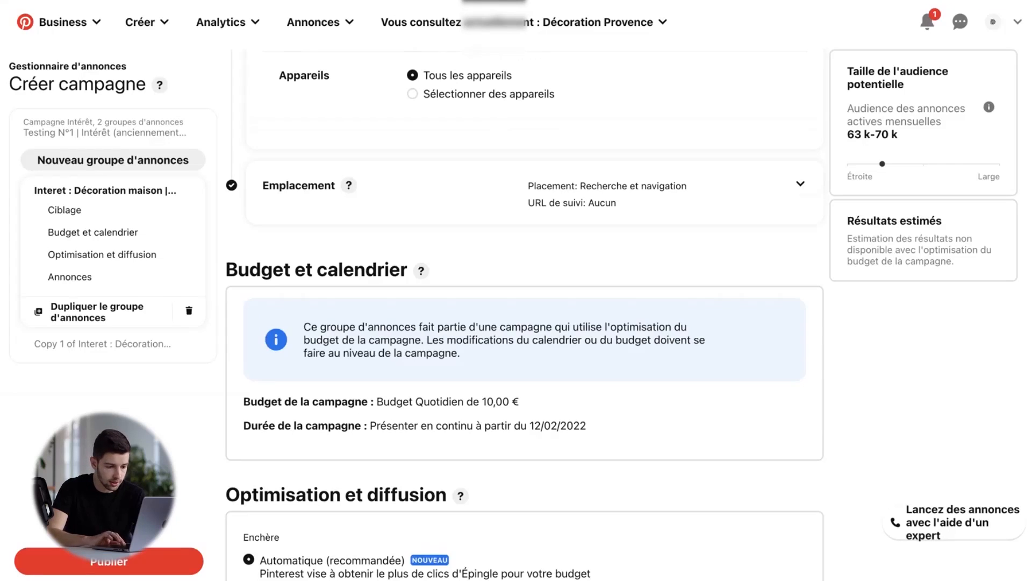
scroll(535, 312, down, 2)
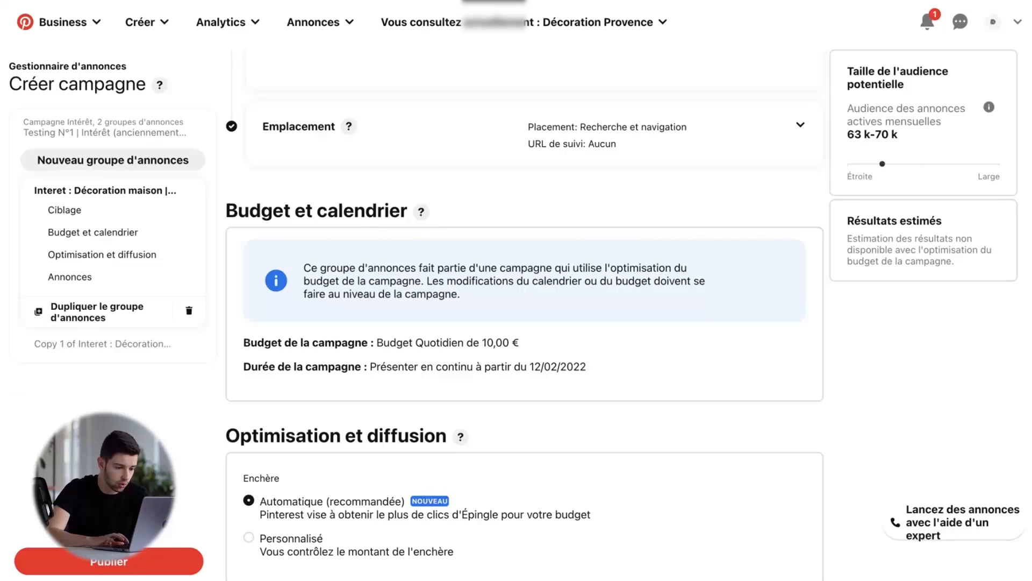
click(107, 131)
scroll(376, 269, down, 6)
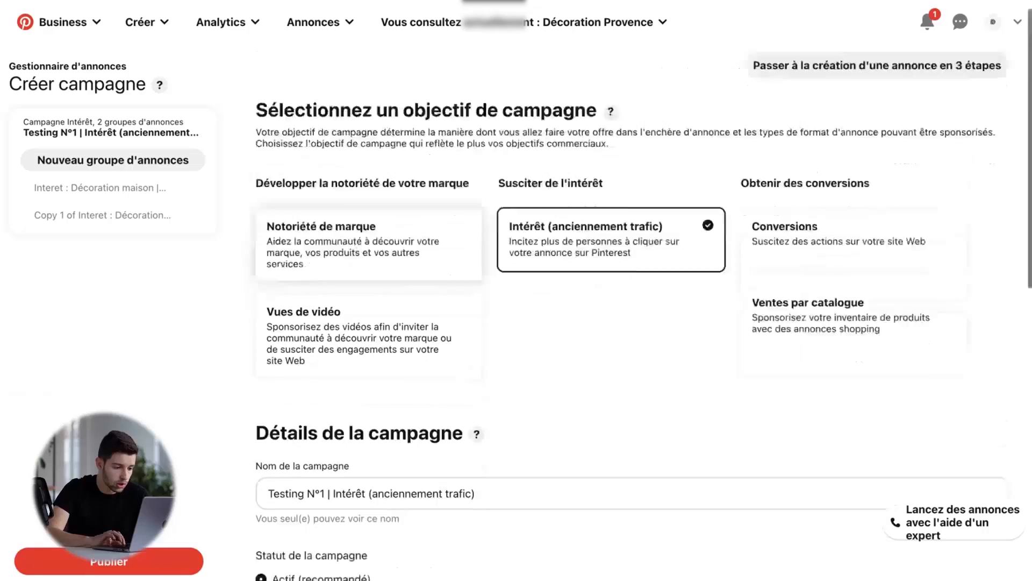
scroll(606, 323, down, 5)
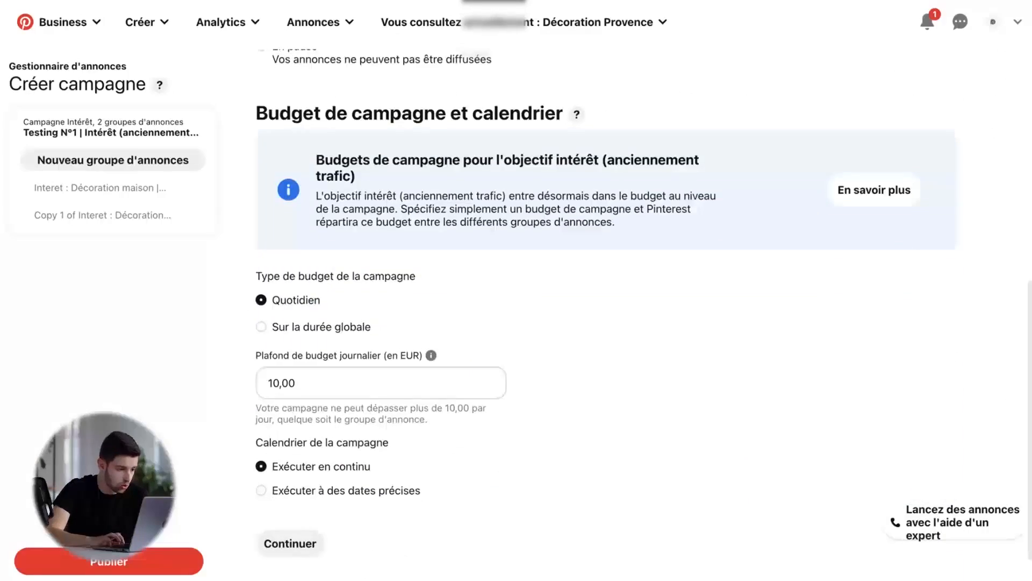
Step: Examine the campaign budget and duration shown inside the Décoration maison ad group
click(106, 188)
scroll(516, 323, down, 15)
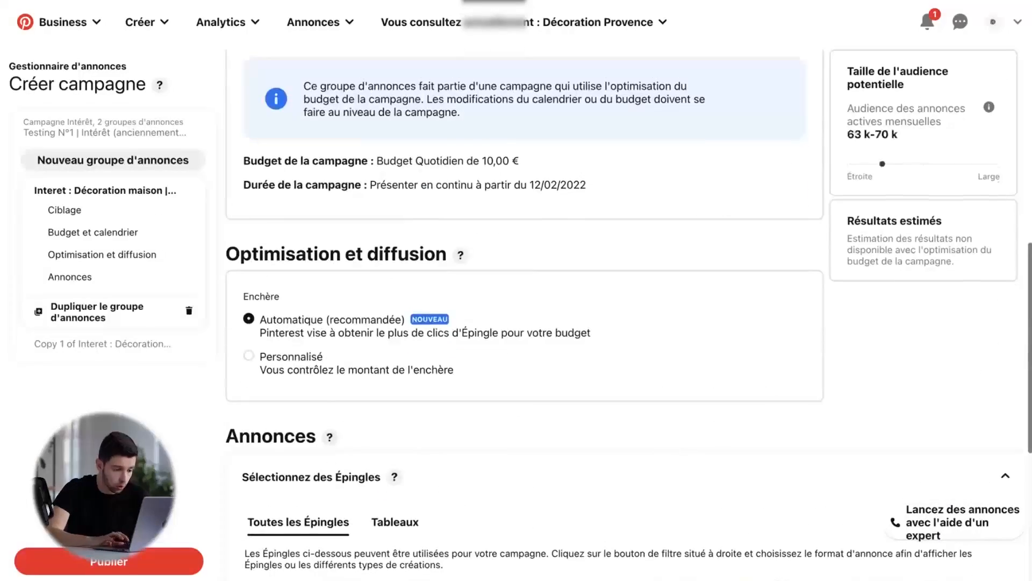
scroll(516, 323, up, 13)
scroll(516, 322, down, 3)
drag(416, 357, 509, 356)
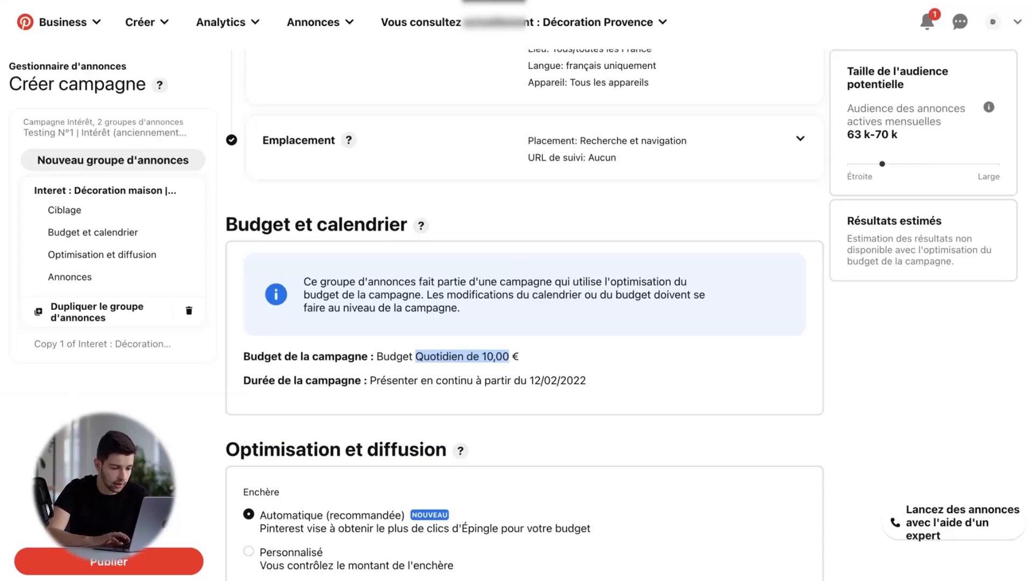
drag(442, 380, 586, 380)
click(586, 380)
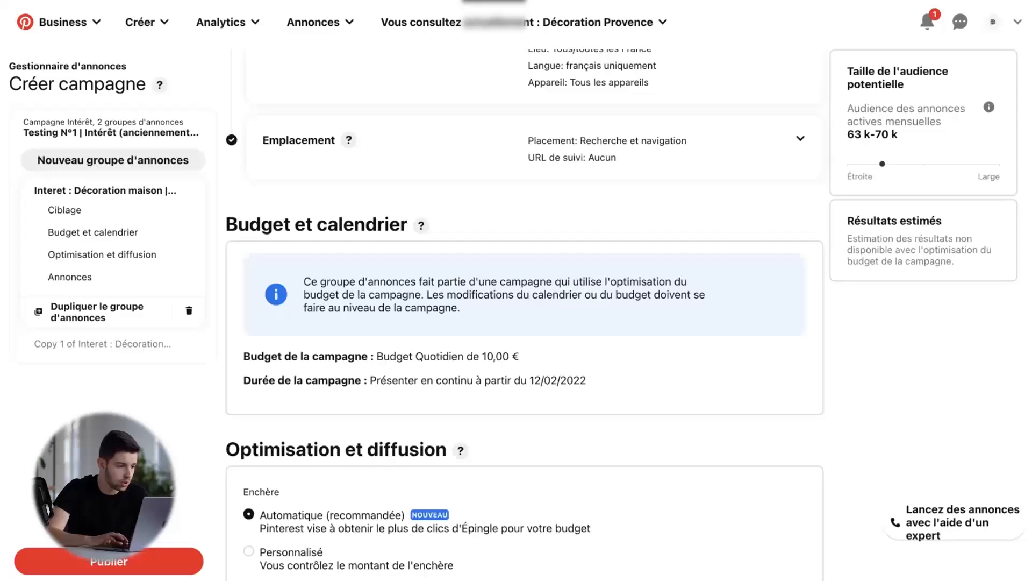
Step: Recheck the budget type, daily cap and schedule at campaign level
click(105, 132)
scroll(632, 322, down, 3)
scroll(524, 178, down, 8)
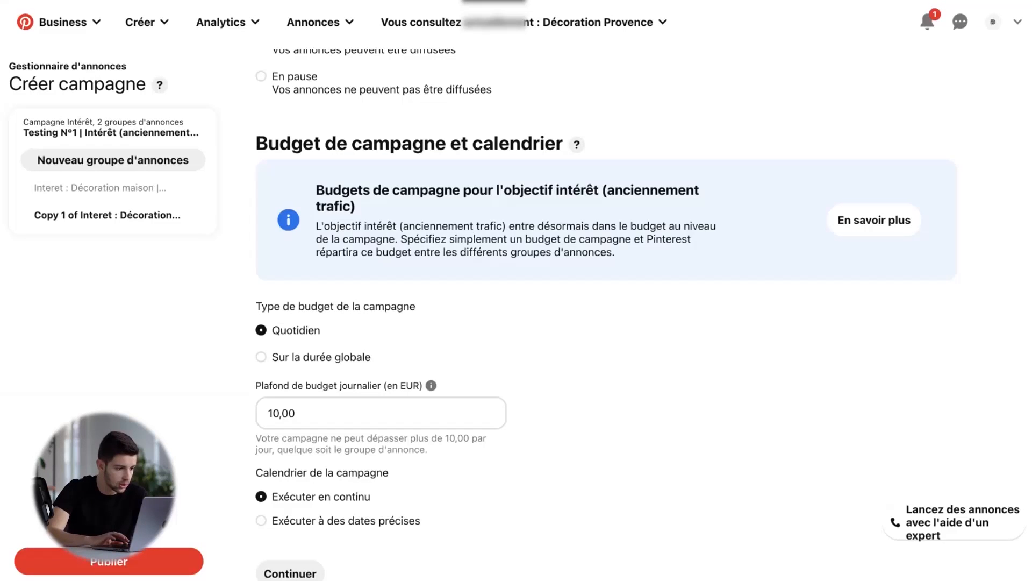
Step: Remove "Copy 1 of Interet : Décoration maison" from the duplicated ad group's name, keeping "| Groupe d'annonces"
click(105, 187)
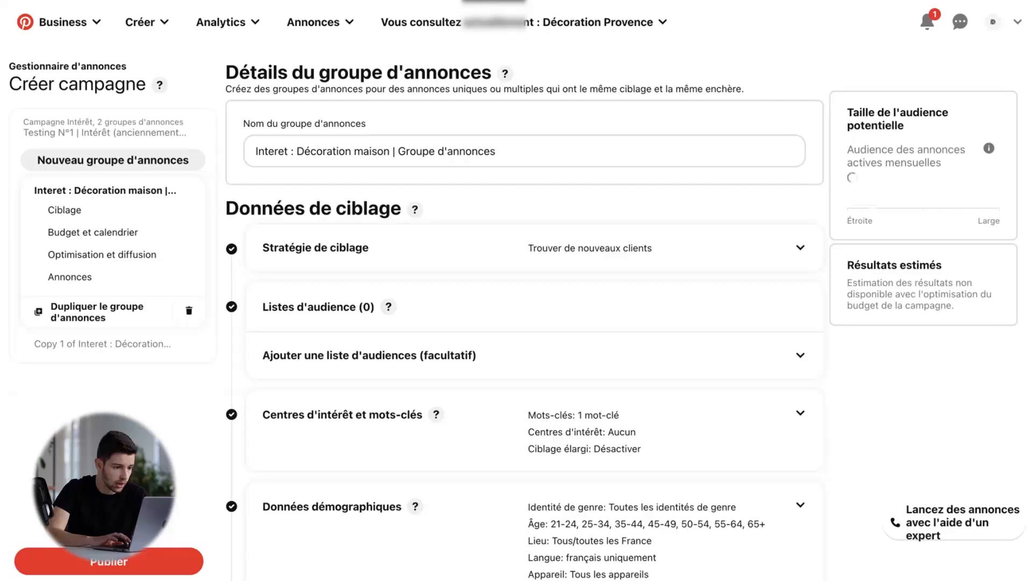
click(103, 343)
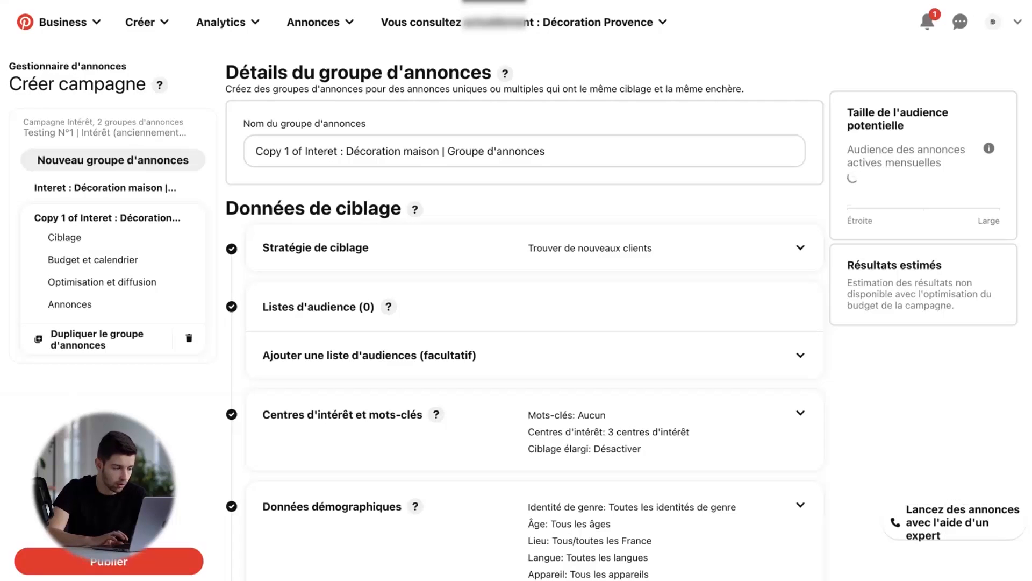
drag(256, 151, 439, 151)
key(BackSpace)
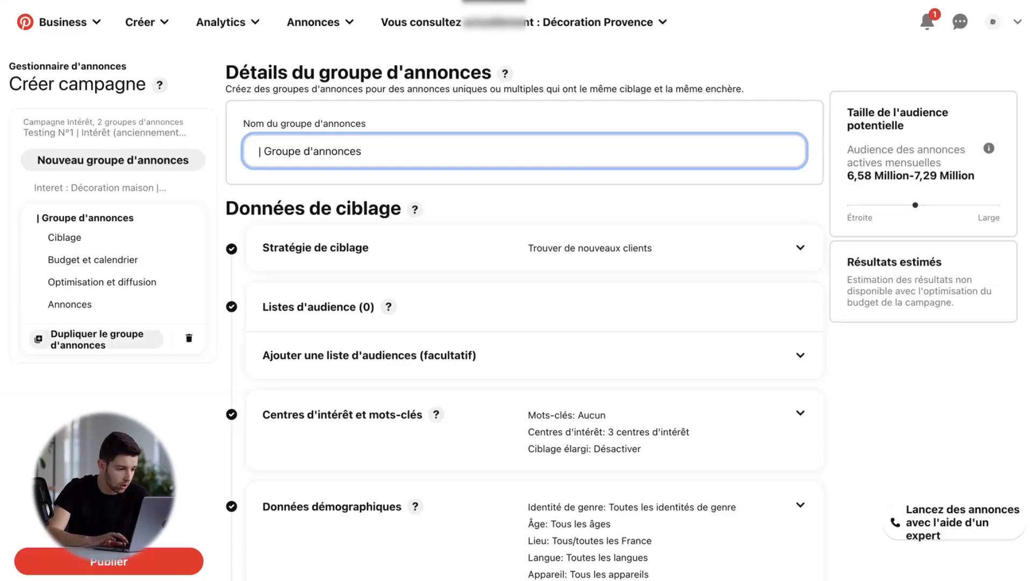
Step: Compare the targeting summaries and potential audience sizes of the two ad groups, ending on the Décoration maison group
click(100, 187)
click(83, 344)
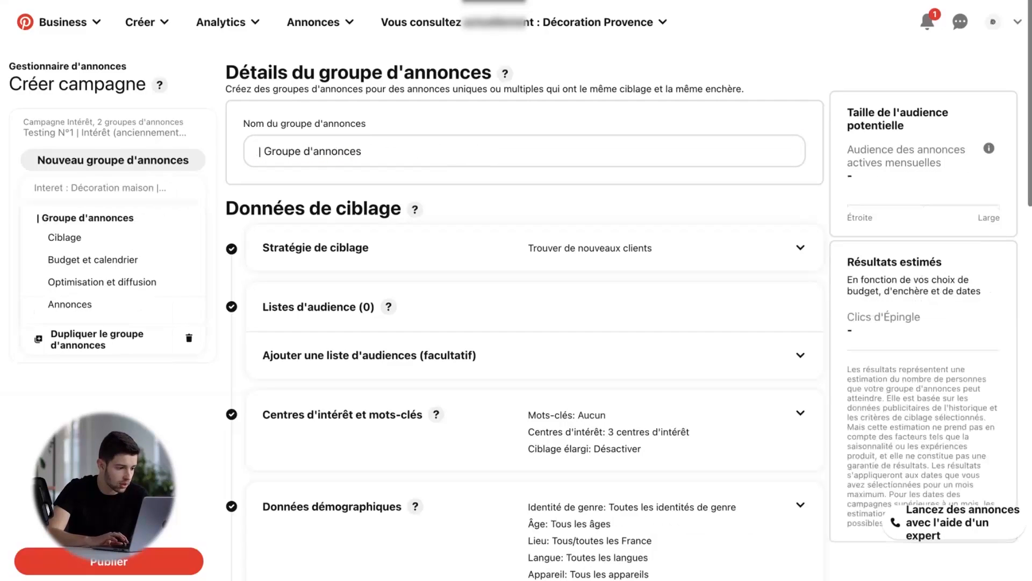
click(102, 188)
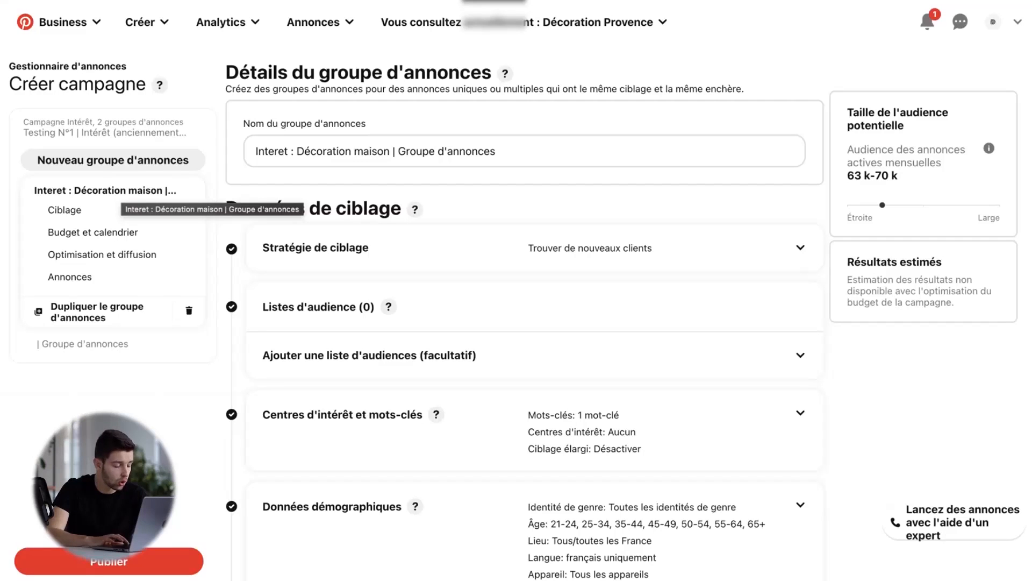
click(83, 343)
click(102, 188)
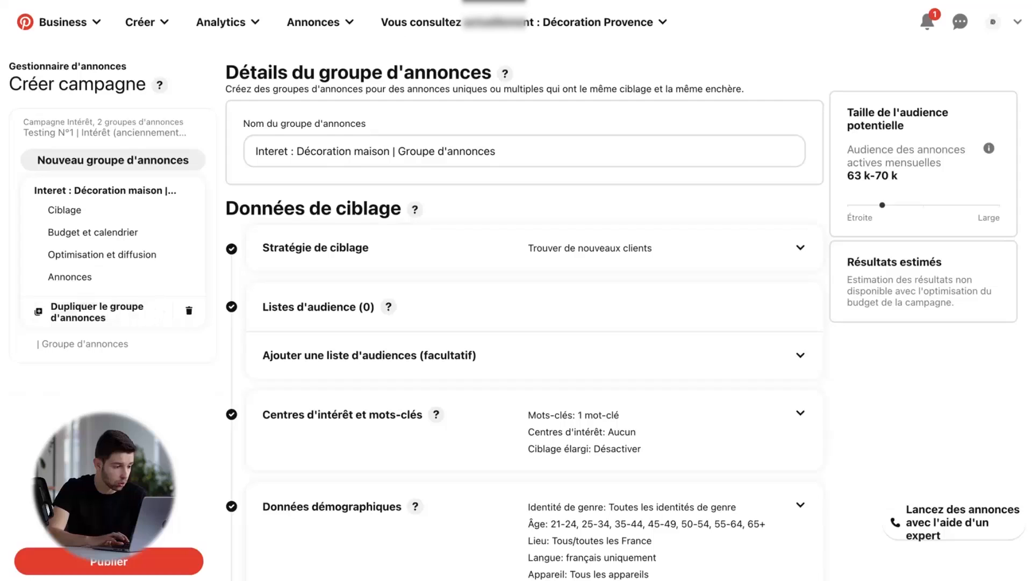
Step: Try the Personnalisé bid for the Décoration maison ad group and restore Automatique (recommandée)
scroll(524, 322, down, 14)
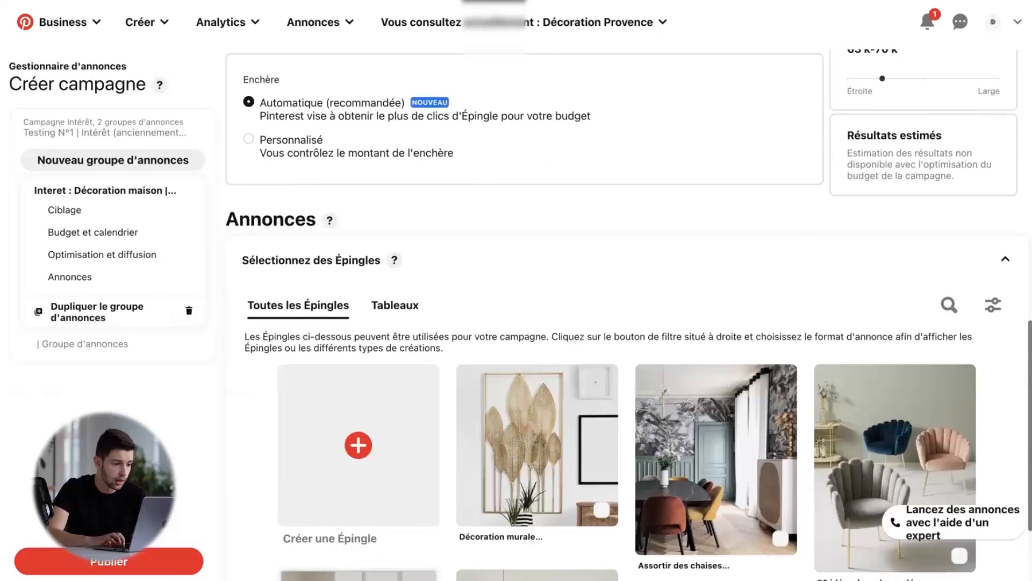
scroll(525, 323, up, 6)
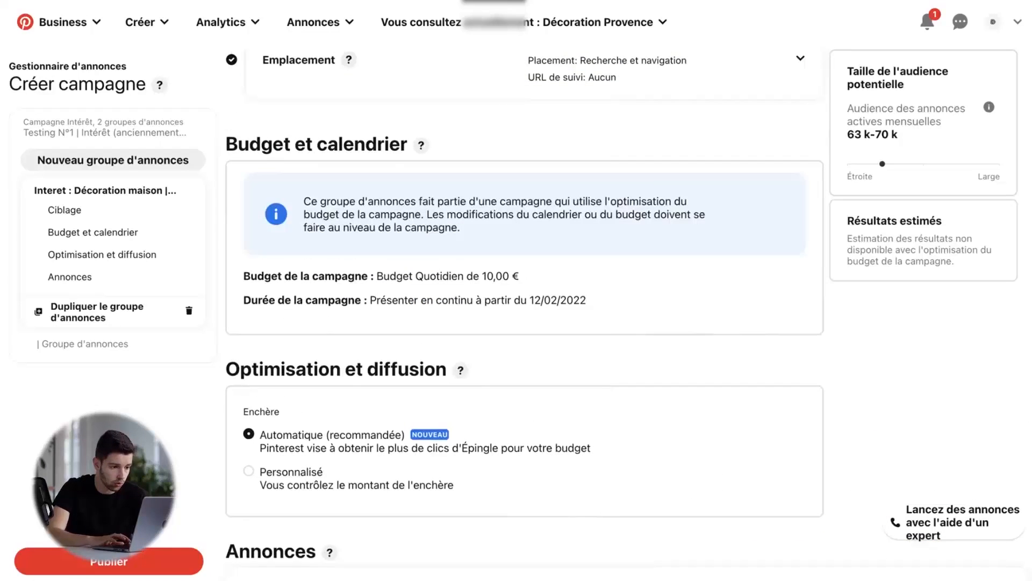
scroll(524, 322, down, 1)
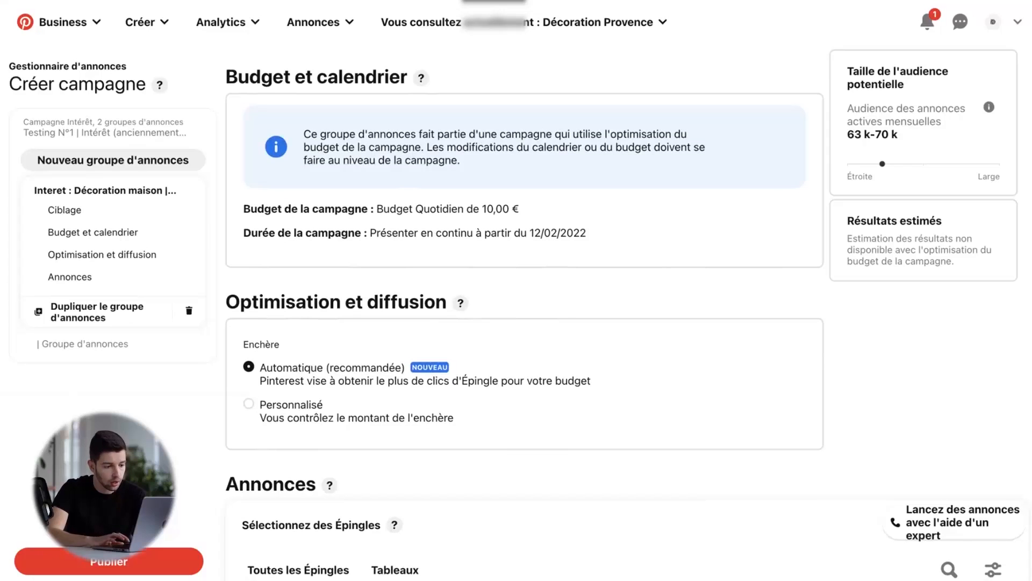
click(249, 403)
click(249, 366)
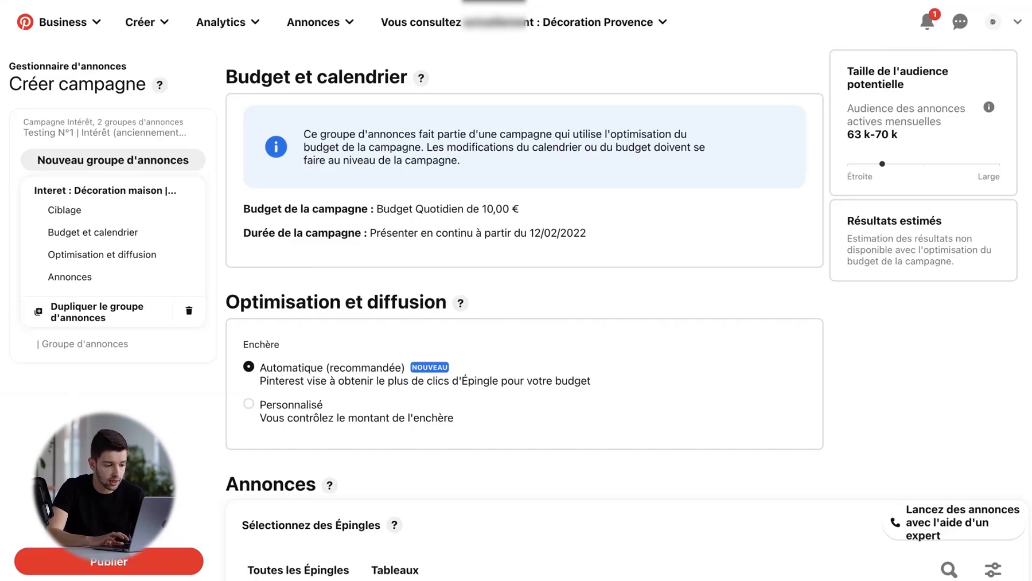
scroll(524, 315, down, 2)
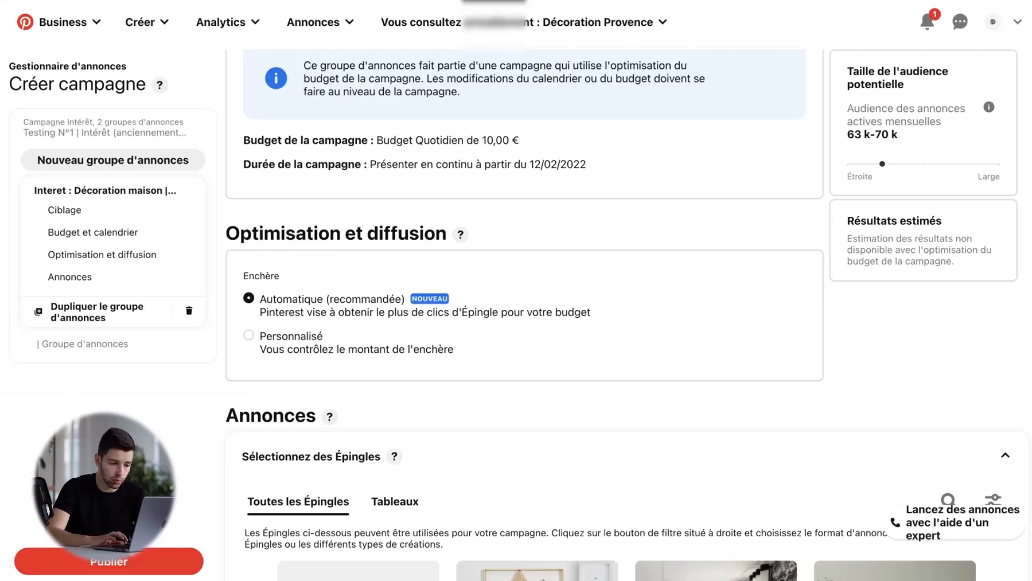
Step: Select the Décoration murale, Assortir des chaises, 30 idées de cadeaux déco and Appel à l'action pins for the Décoration maison ad group
scroll(628, 311, down, 1)
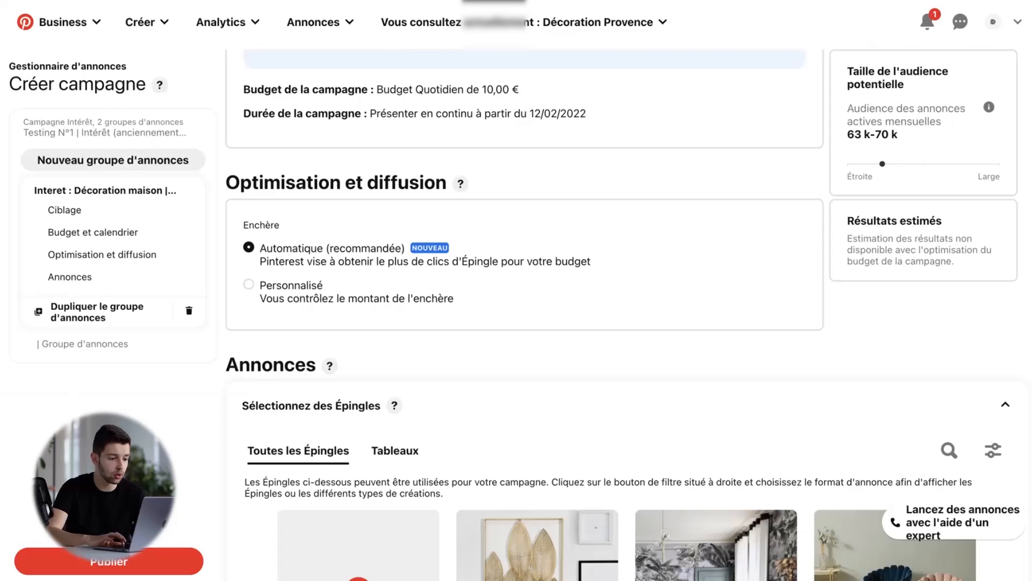
scroll(493, 221, down, 5)
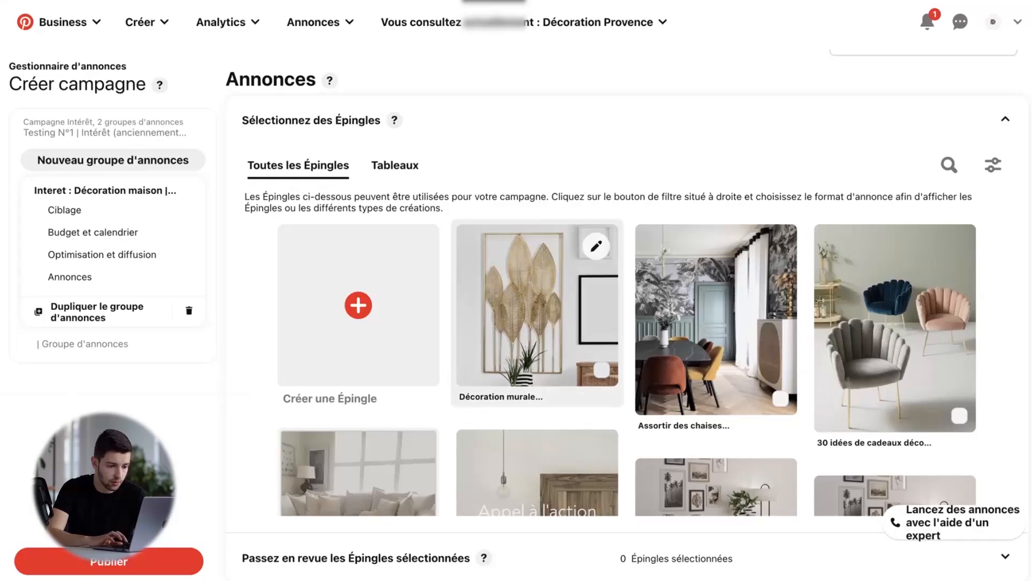
click(537, 304)
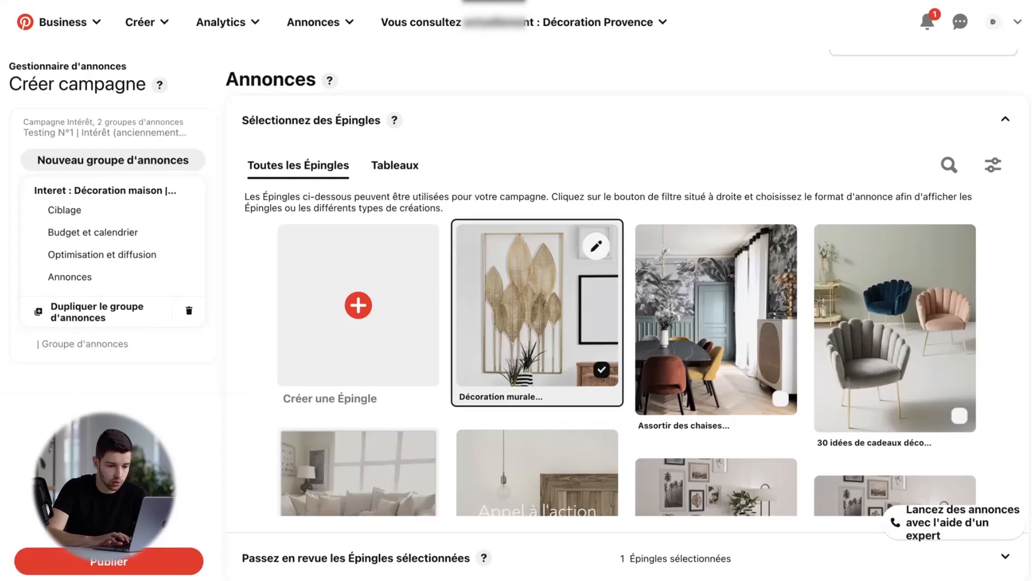
click(716, 320)
click(895, 328)
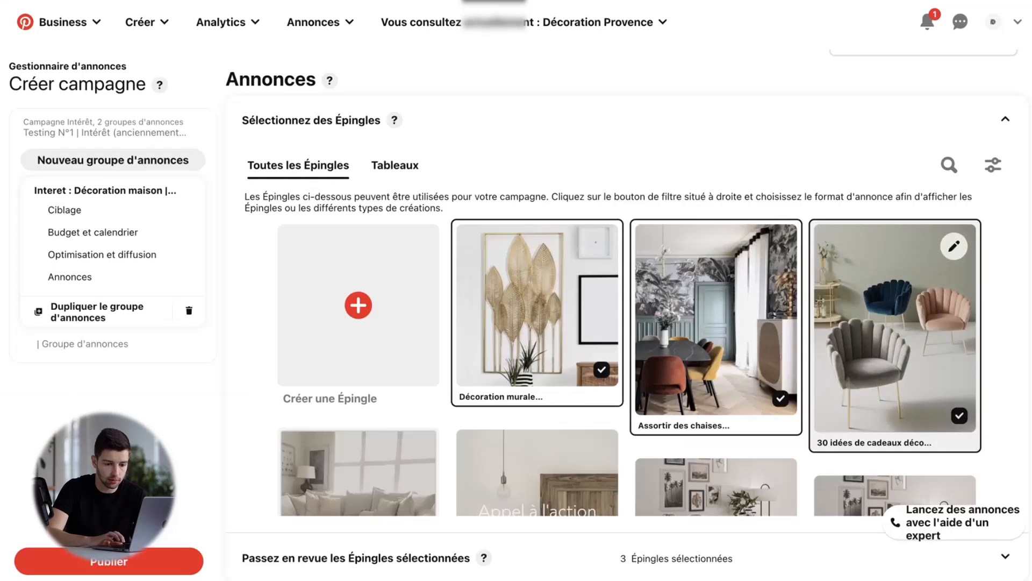
scroll(699, 349, down, 2)
click(537, 377)
Step: Review the selected pins' ad names and destination URLs, including the Shopify link of the Titre ad
click(1006, 558)
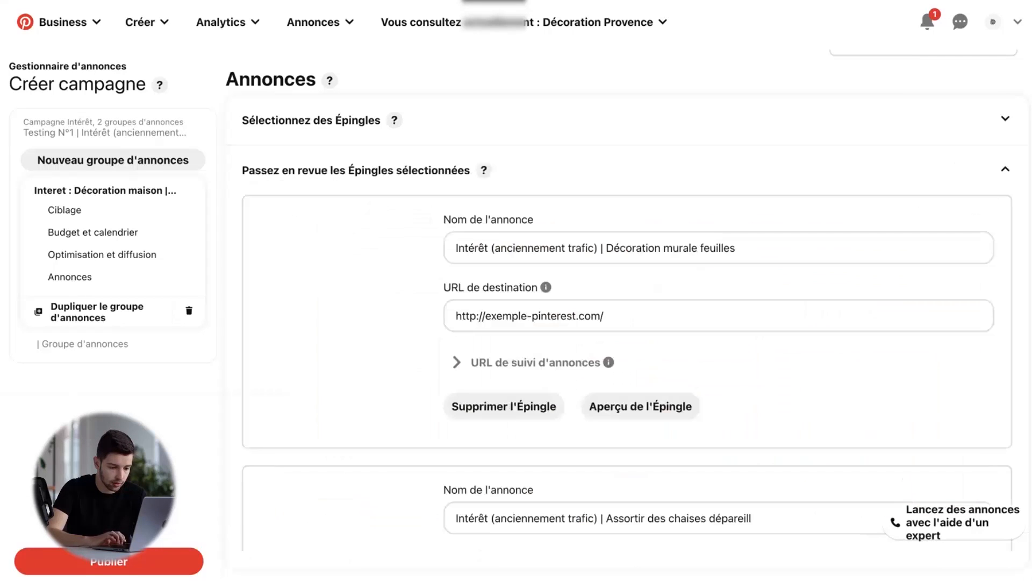
scroll(626, 349, up, 1)
scroll(623, 361, up, 1)
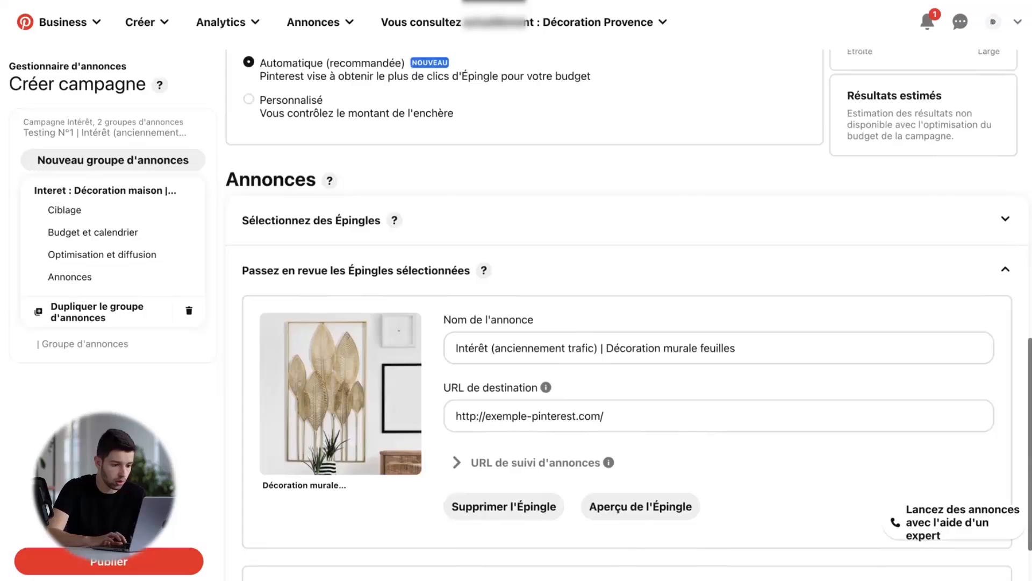
scroll(622, 361, down, 2)
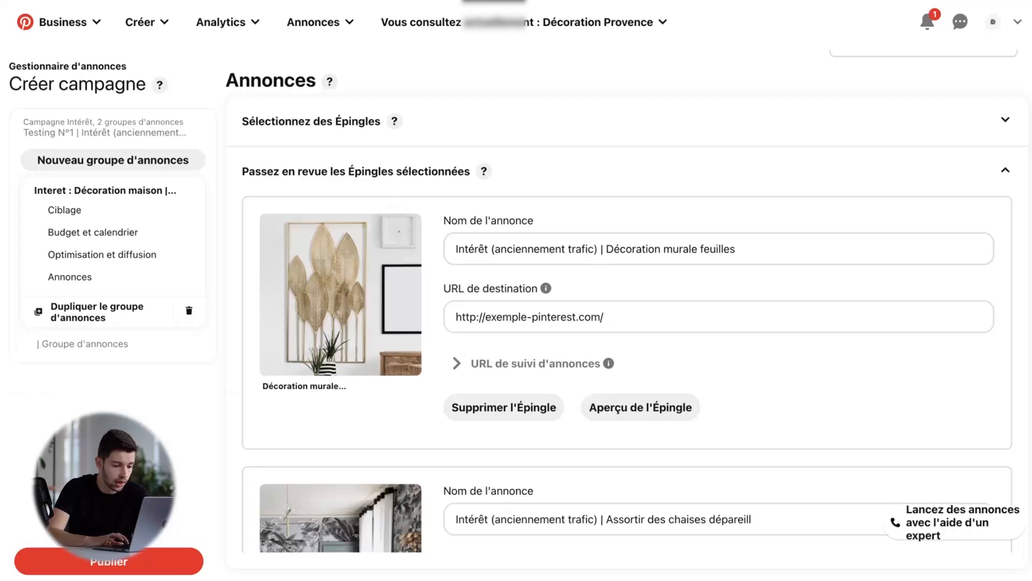
scroll(537, 356, down, 10)
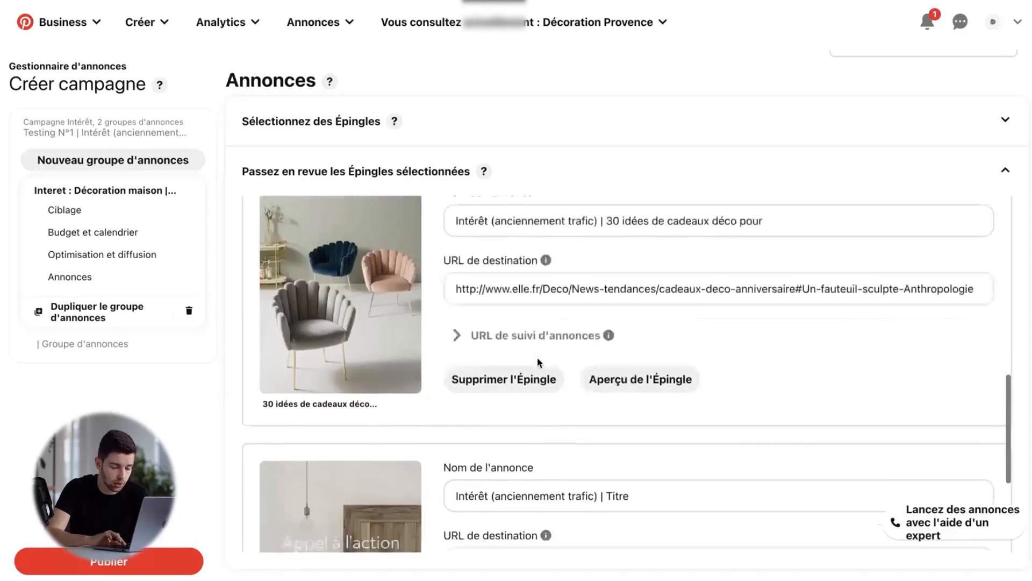
scroll(536, 356, down, 5)
drag(708, 346, 455, 346)
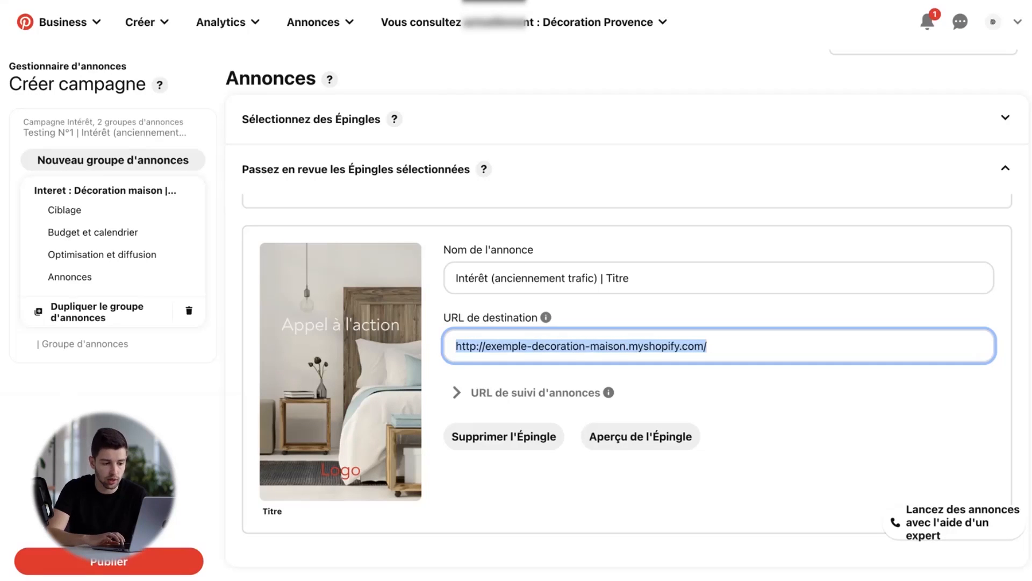
click(566, 346)
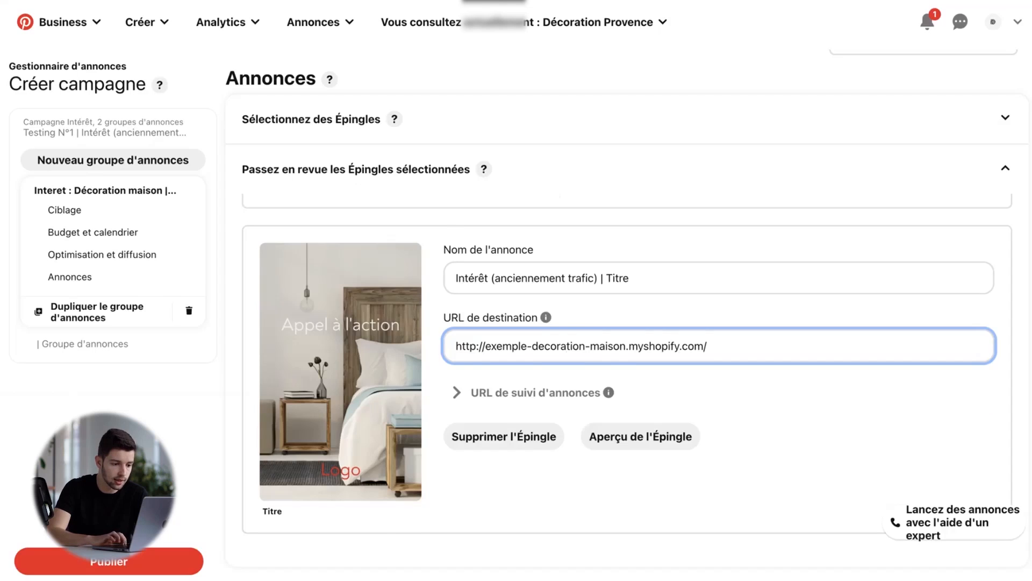
scroll(627, 371, down, 5)
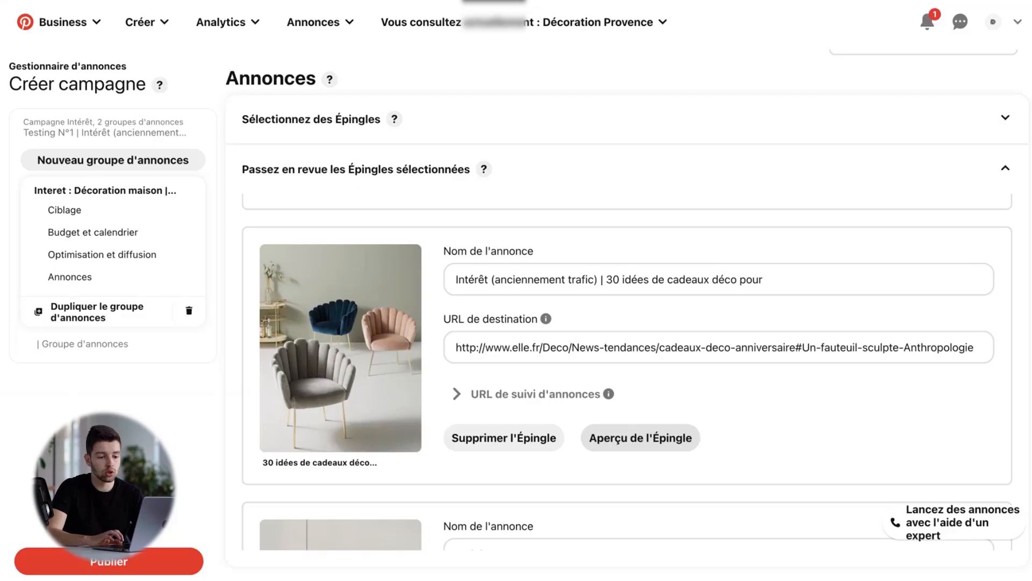
scroll(628, 371, up, 5)
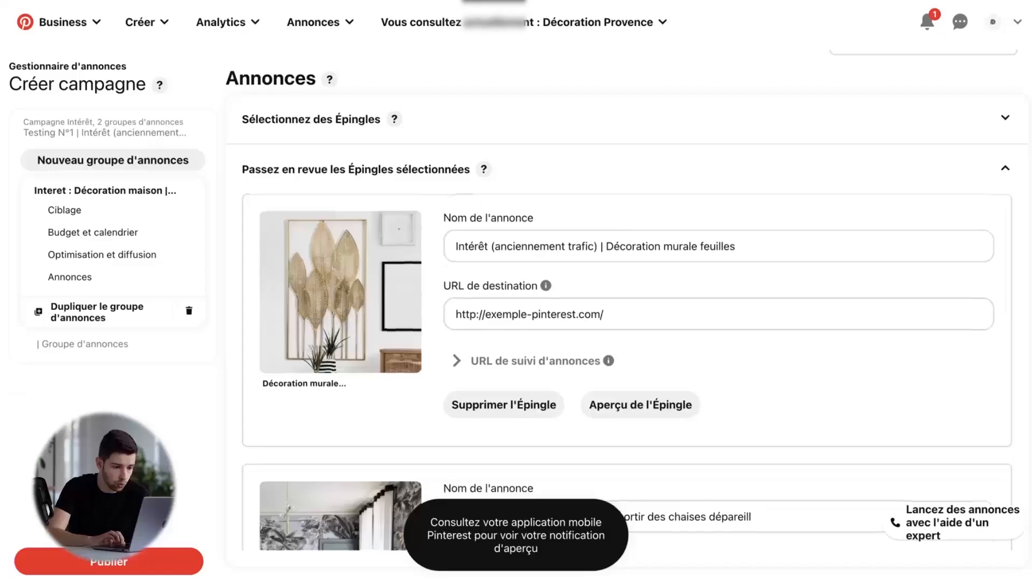
Step: Look over the whole Décoration maison ad group, from its name and targeting to its ads
scroll(627, 377, down, 10)
scroll(525, 323, up, 15)
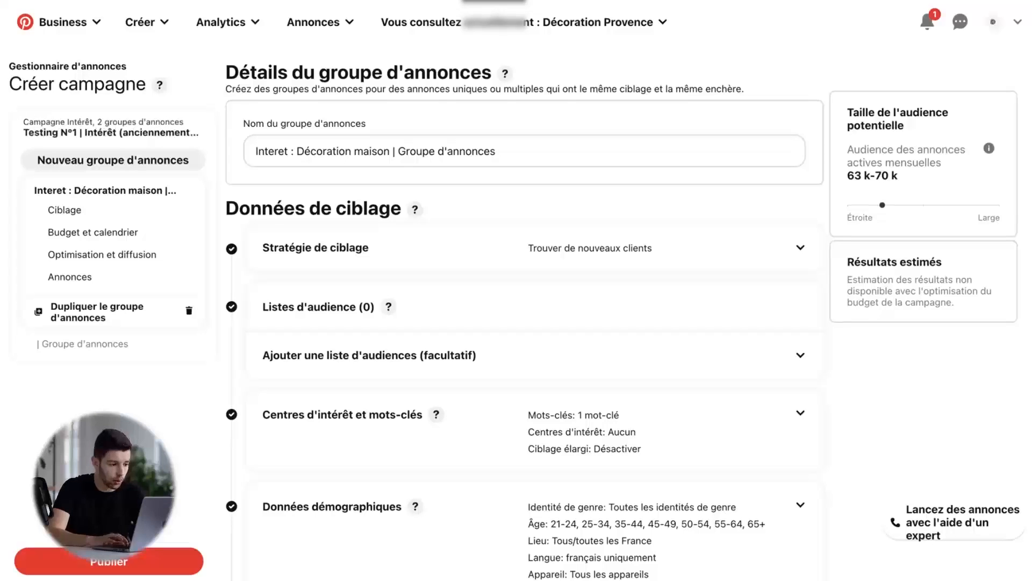
scroll(524, 323, down, 1)
scroll(524, 323, down, 15)
scroll(524, 322, up, 12)
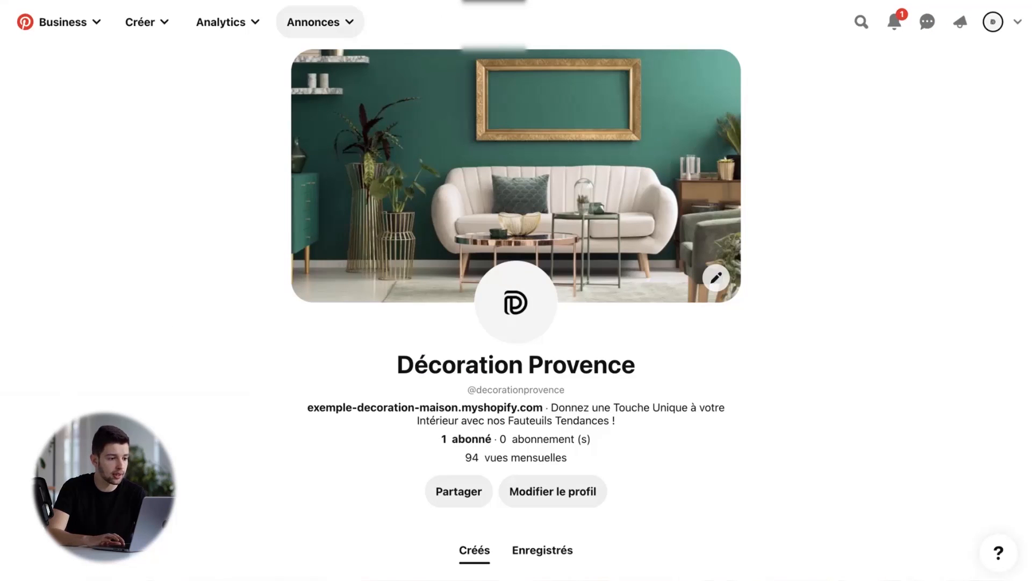
Step: Go to the account's Audiences page and start creating a new audience list
click(320, 22)
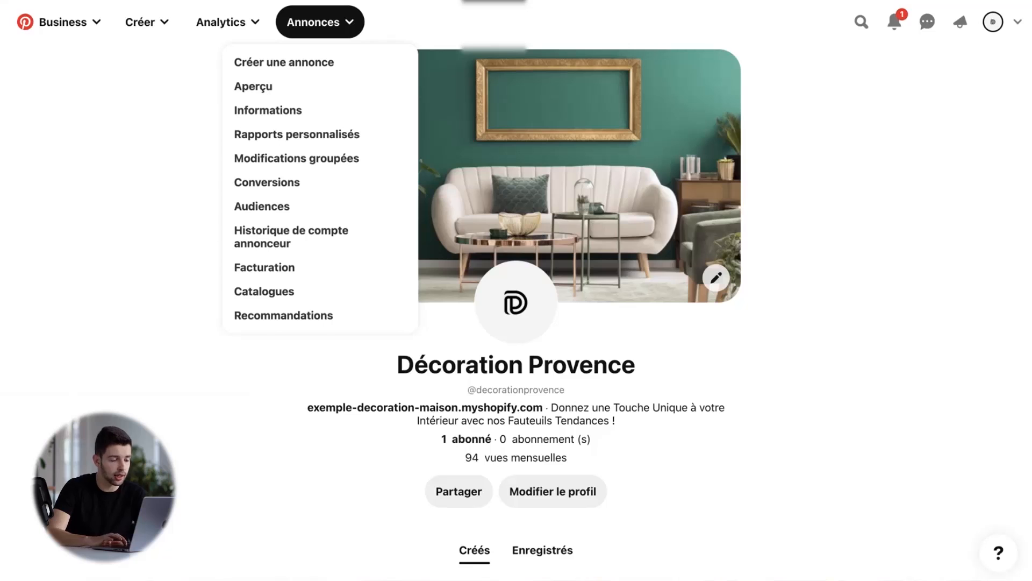
click(262, 206)
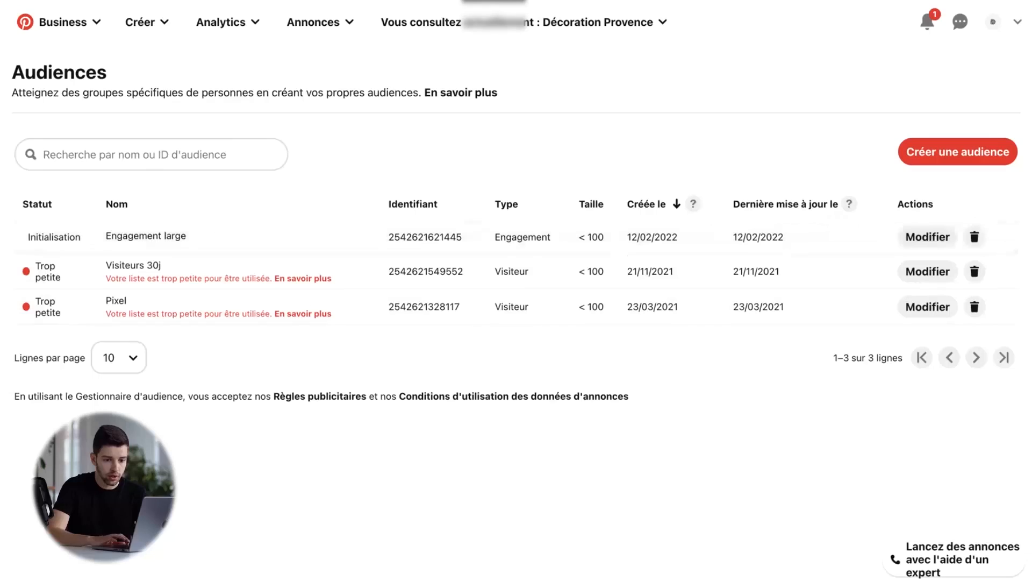
click(956, 150)
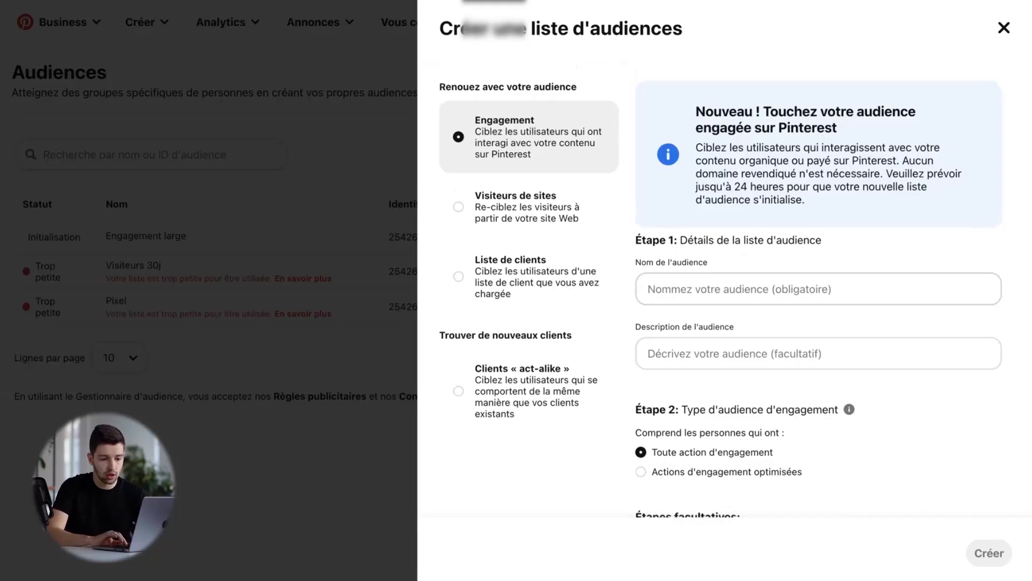
scroll(726, 290, down, 2)
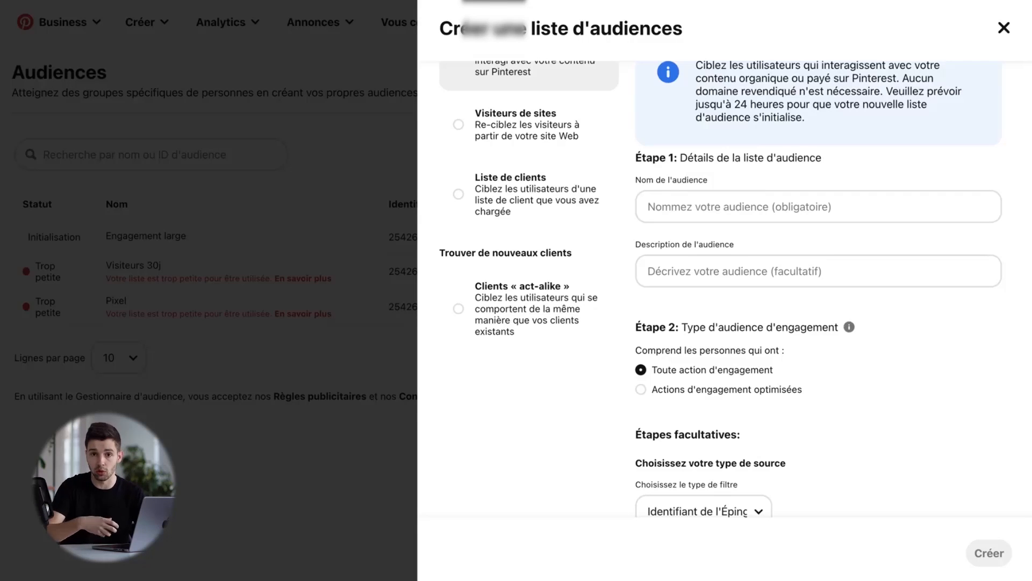
Step: Set the new audience's type to Visiteurs de sites, with the Pinterest Tag as its conversion source
click(459, 124)
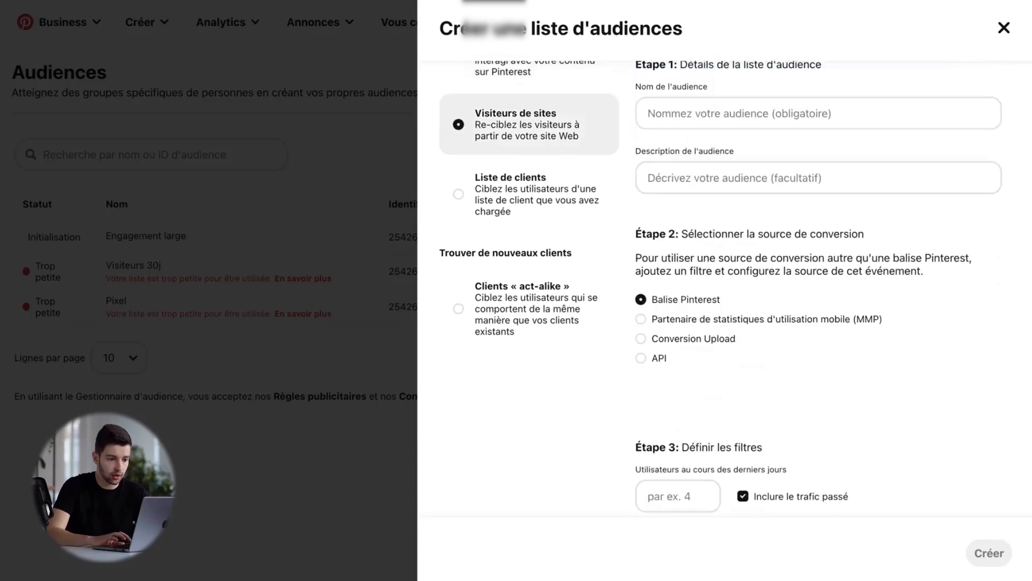
scroll(733, 209, down, 1)
scroll(733, 209, up, 1)
scroll(730, 202, up, 1)
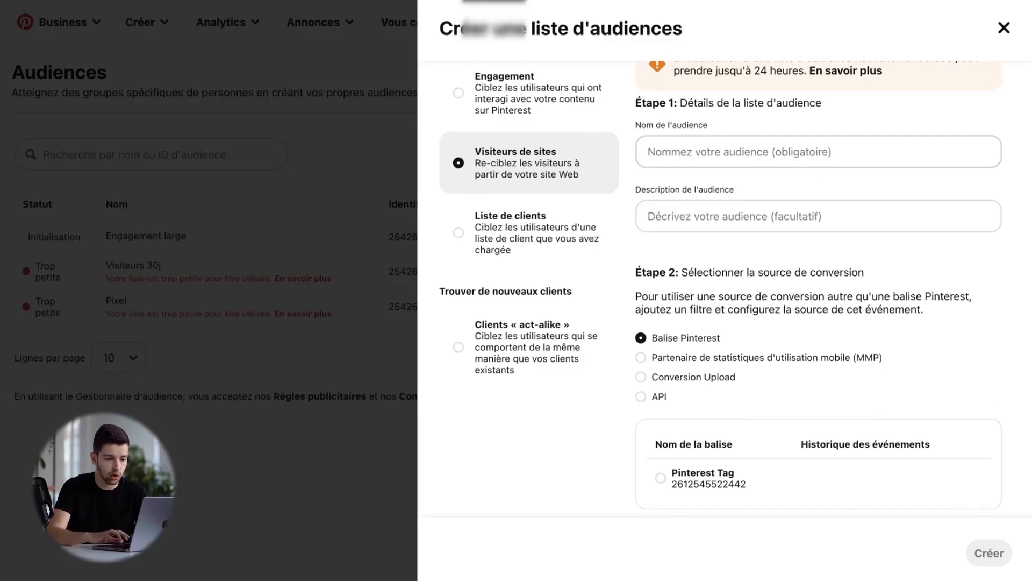
scroll(819, 289, down, 3)
click(661, 326)
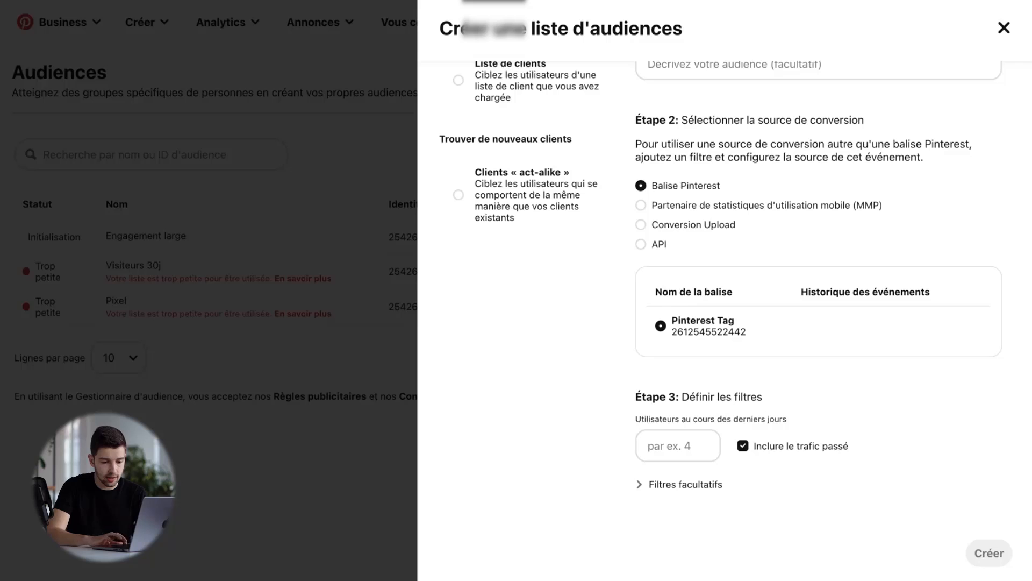
Step: Expand the optional filters and look over the site visitor audience's details, source and filter settings
click(682, 484)
scroll(682, 478, down, 3)
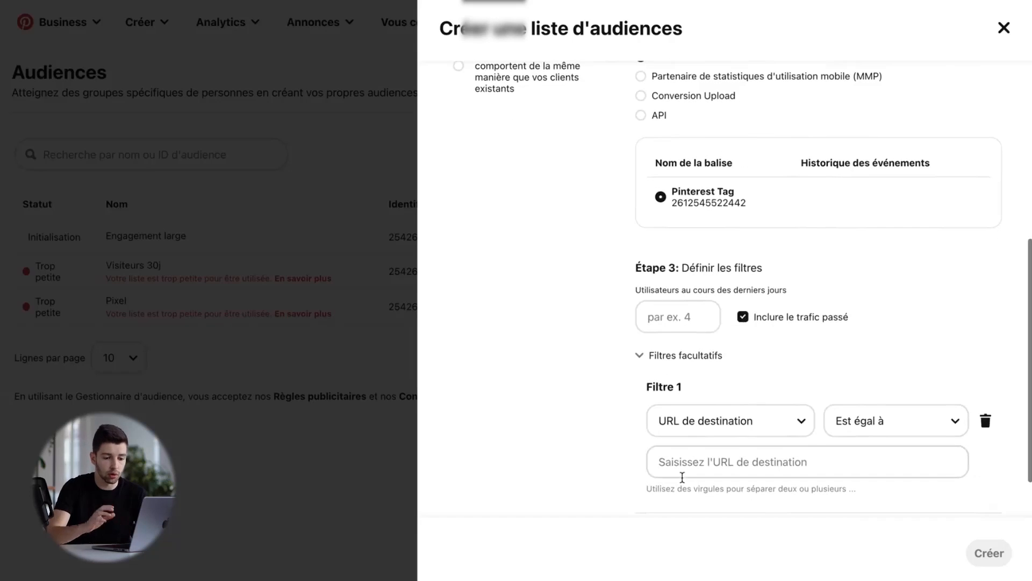
scroll(681, 478, down, 1)
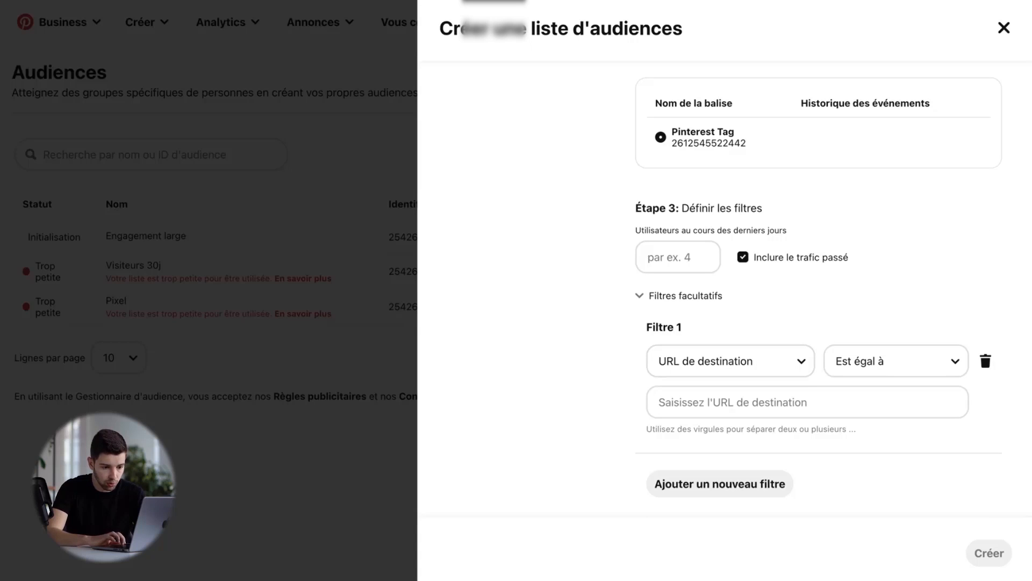
scroll(758, 359, up, 6)
scroll(758, 359, up, 2)
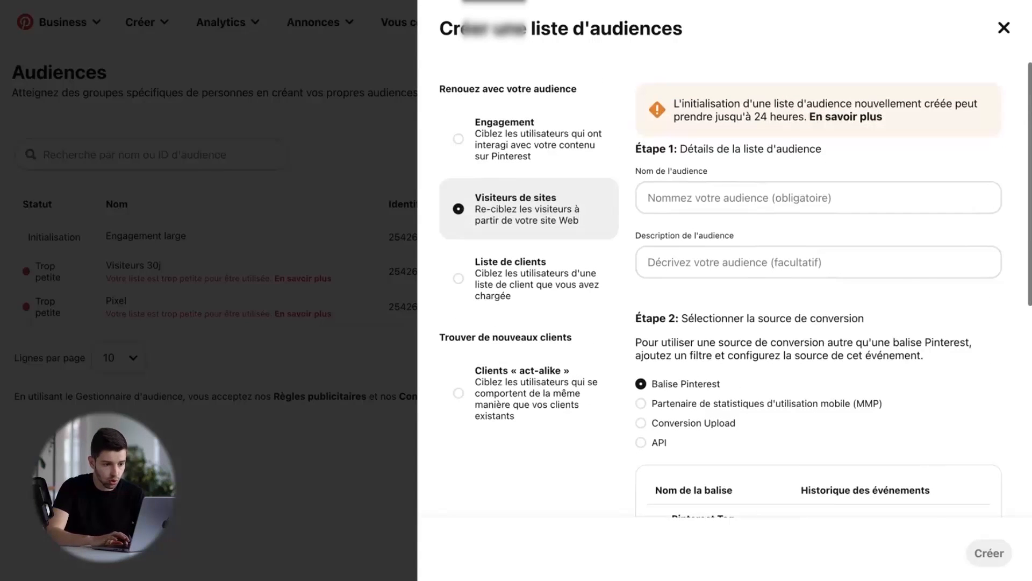
scroll(744, 198, down, 7)
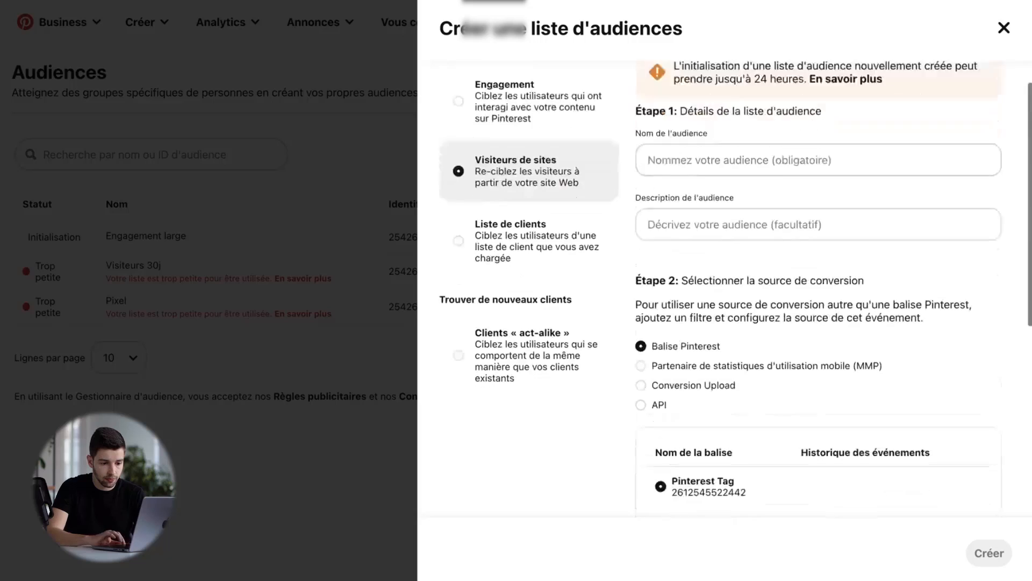
Step: Set Filtre 1 to Événement and add the custom event "add to cart" as its value
click(730, 359)
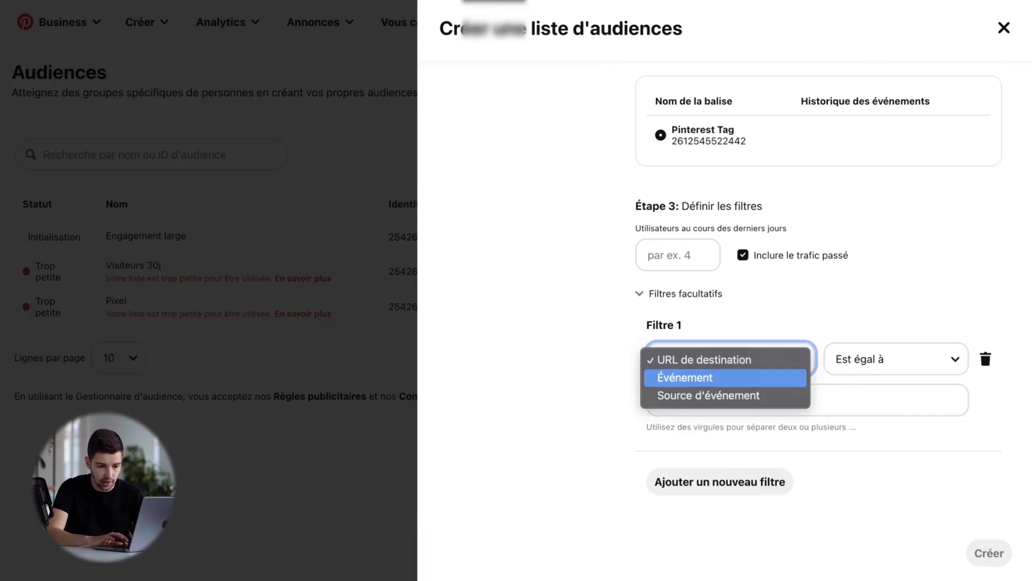
click(704, 377)
click(908, 358)
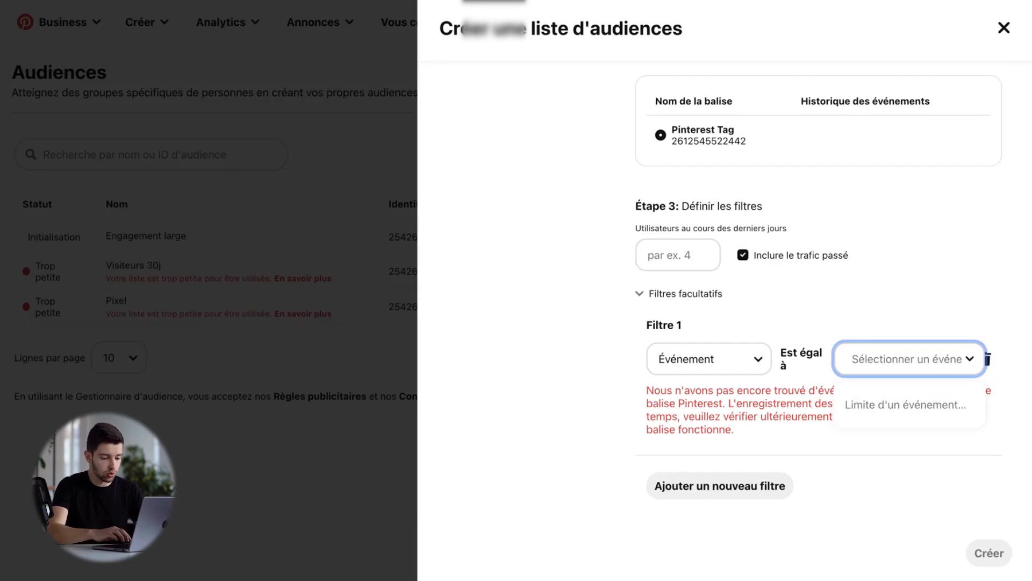
text(add to cart)
click(872, 399)
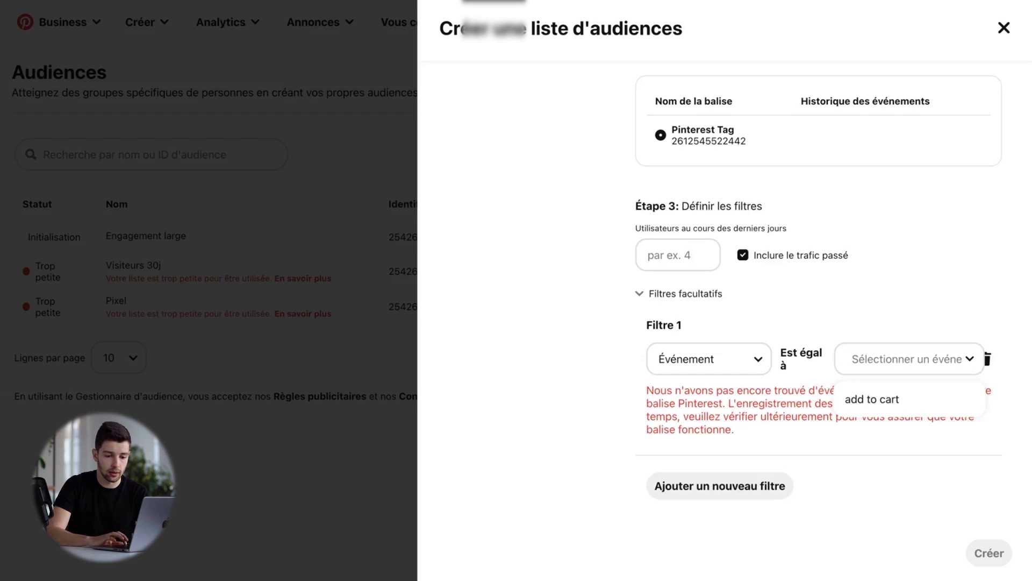
click(909, 358)
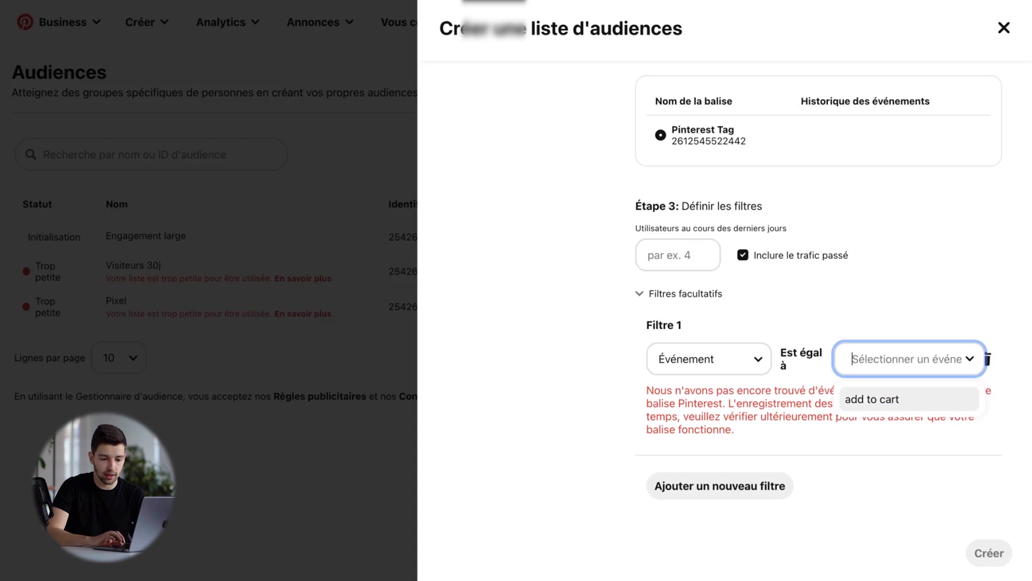
key(Return)
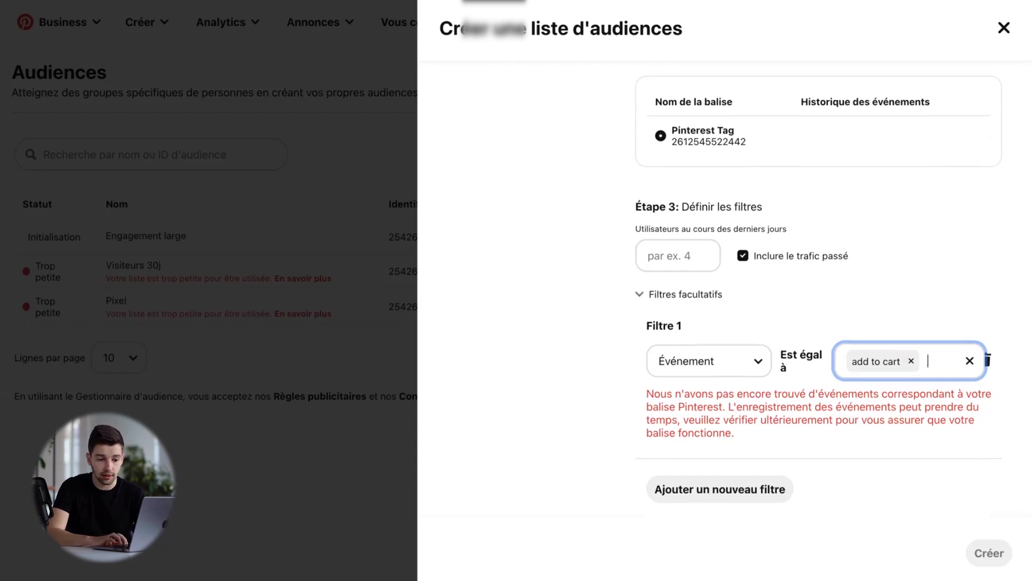
Step: Set the audience's user period to the last 30 days, and close the form without creating the audience
scroll(817, 291, up, 7)
scroll(817, 290, down, 7)
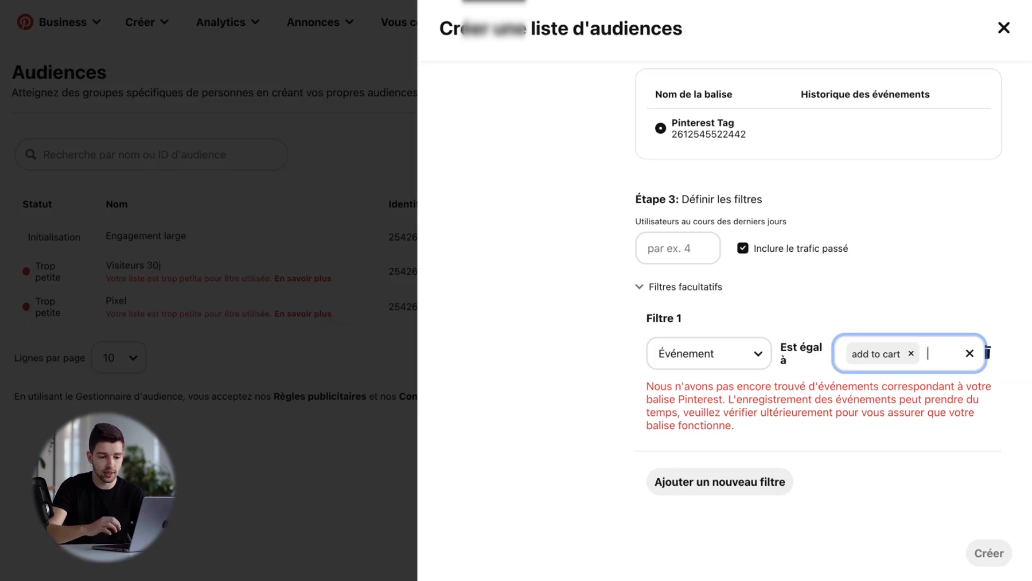
click(679, 248)
text(30)
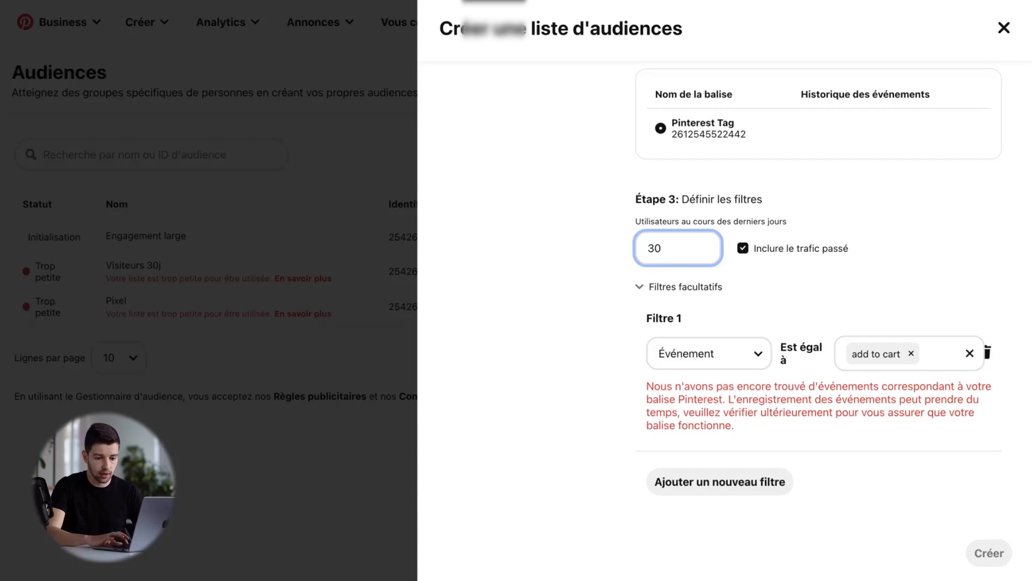
key(Escape)
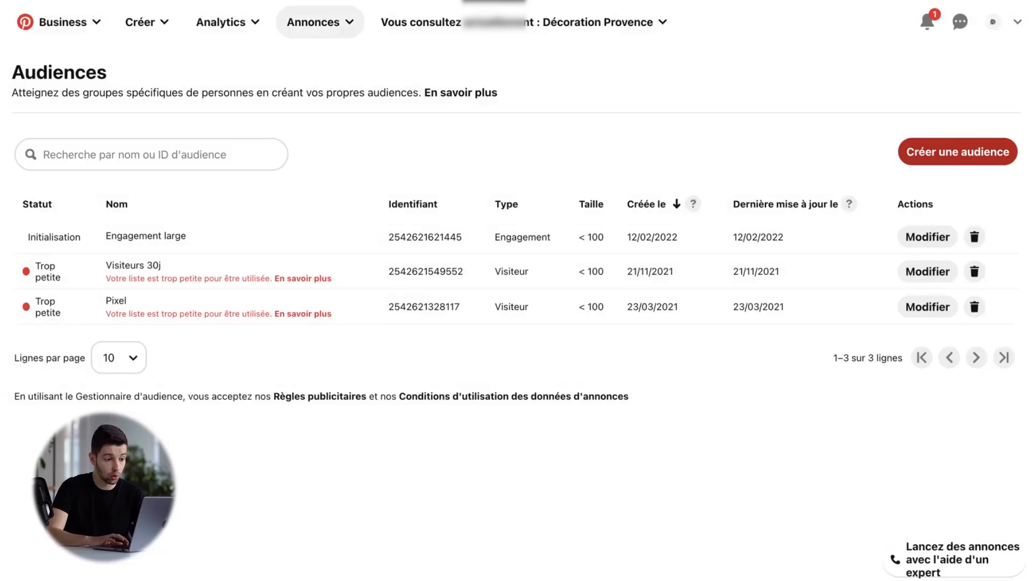
Step: Start a new ad campaign and try to choose Conversions as its objective
click(318, 22)
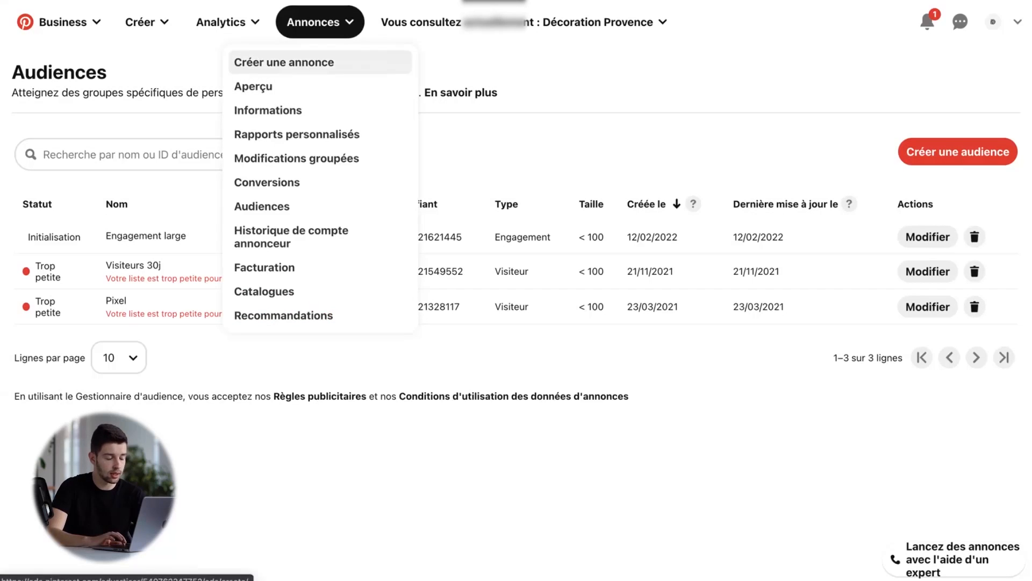
click(284, 62)
click(621, 369)
click(785, 258)
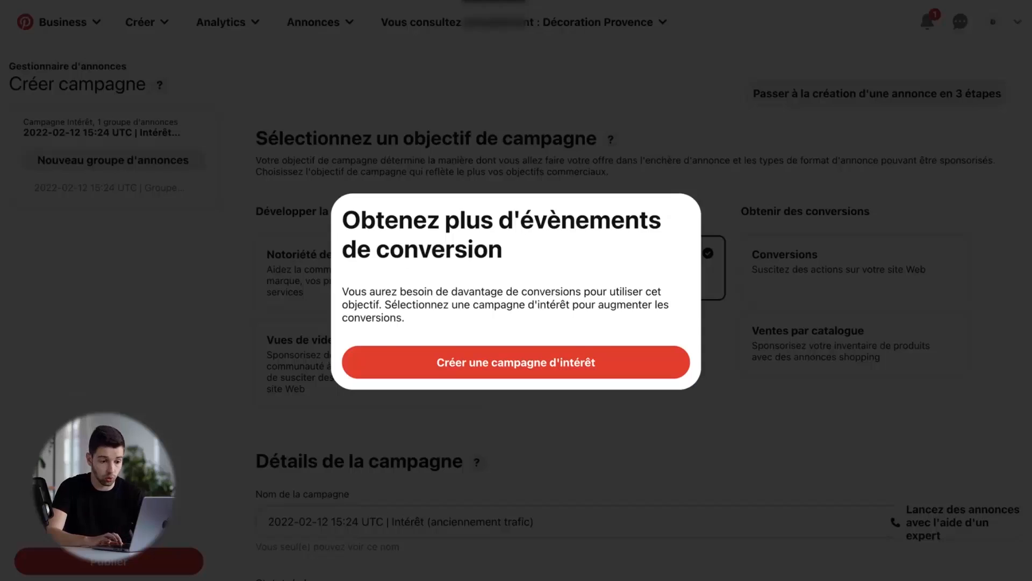
Step: Keep the Intérêt (anciennement trafic) objective and rename the campaign "Retargeting | Intérêt (anciennement trafic)"
click(877, 256)
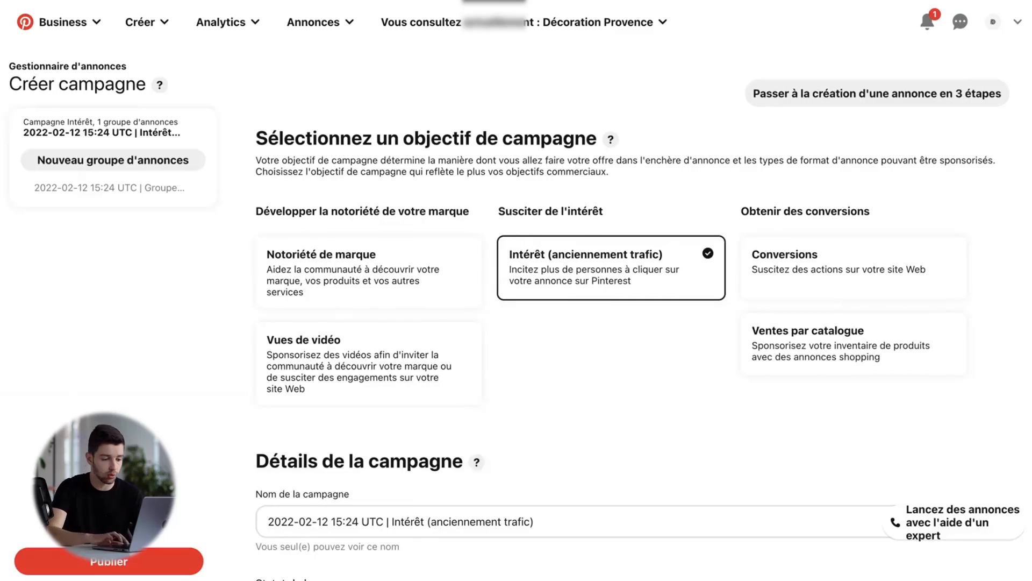
scroll(878, 256, down, 3)
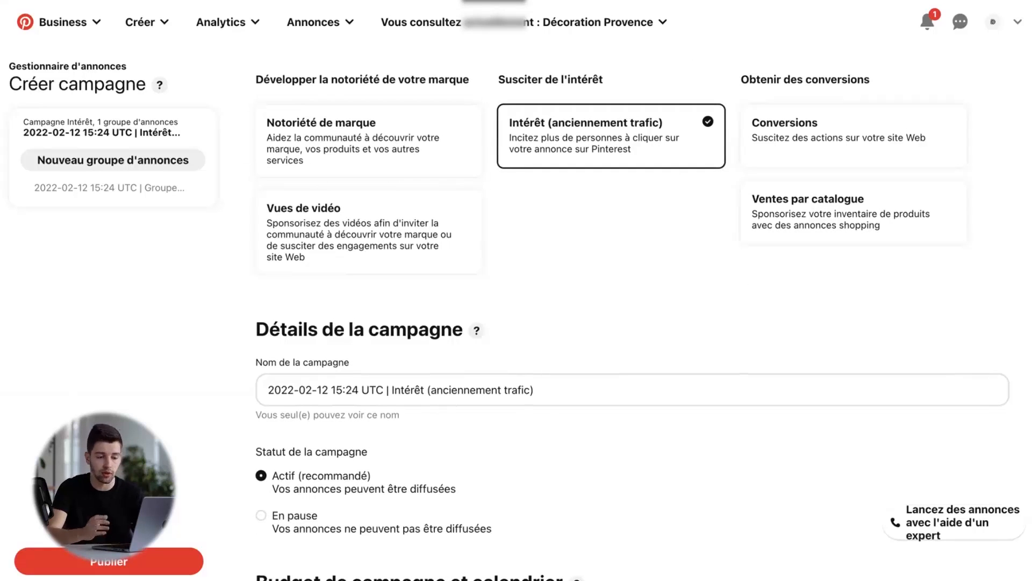
scroll(644, 316, down, 4)
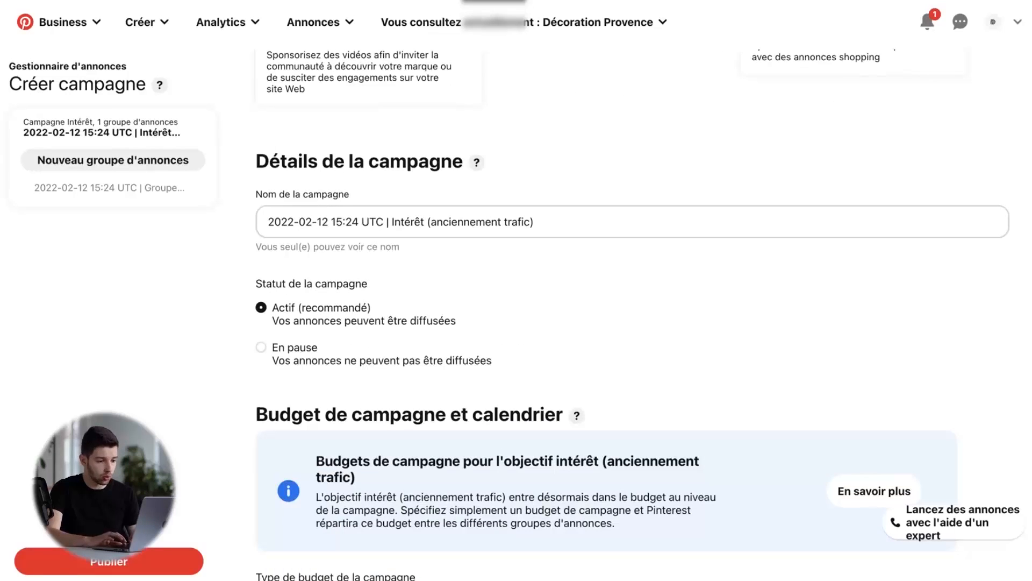
drag(386, 222, 268, 223)
key(BackSpace)
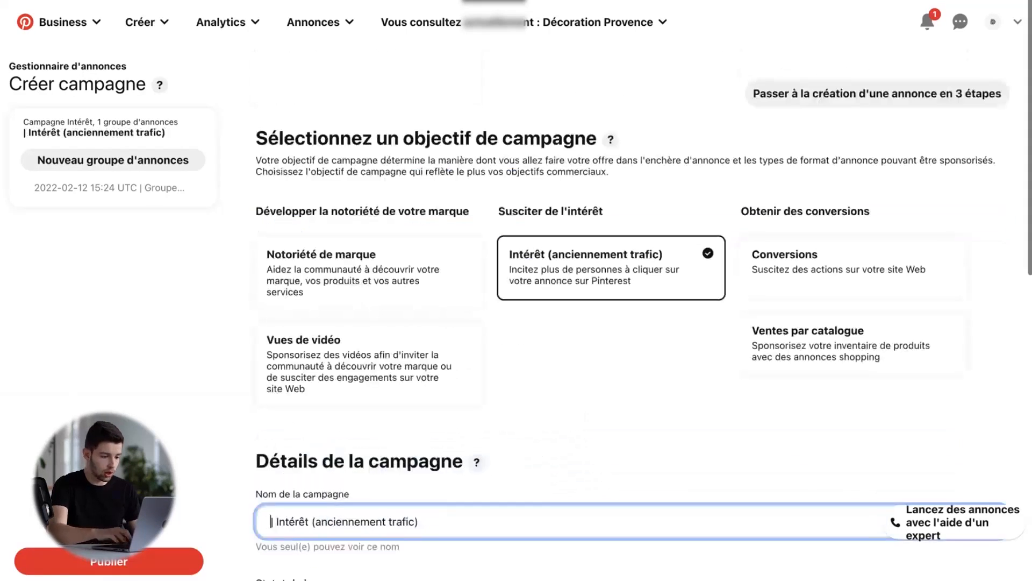
text(Retargeting)
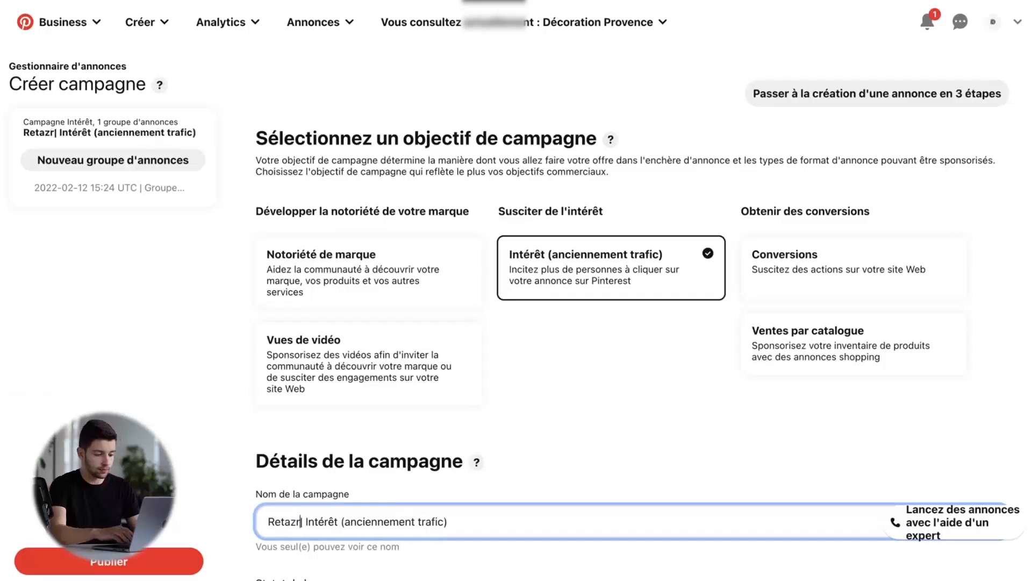
Step: Set the campaign's daily budget cap to 10 EUR
scroll(537, 295, down, 5)
click(381, 325)
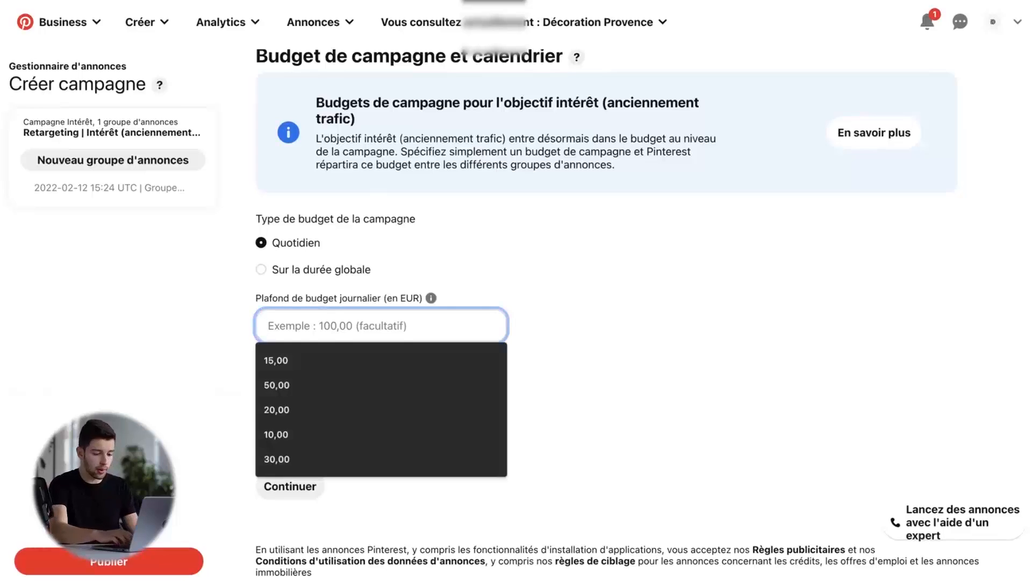
text(10)
Step: Open the campaign's ad group and choose "Renouez avec votre audience" as its targeting strategy
click(110, 188)
scroll(524, 323, down, 2)
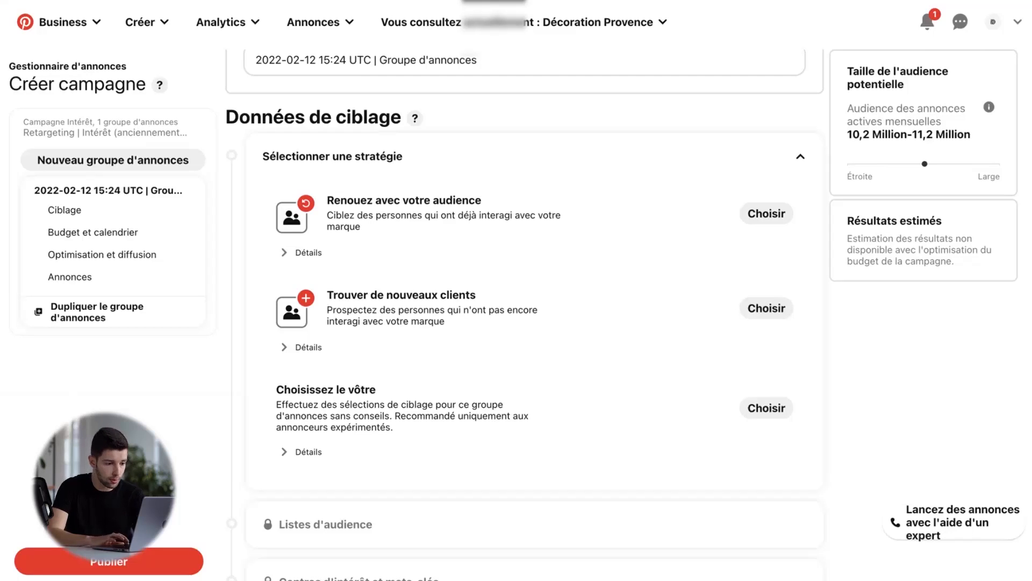
scroll(524, 323, up, 2)
click(767, 304)
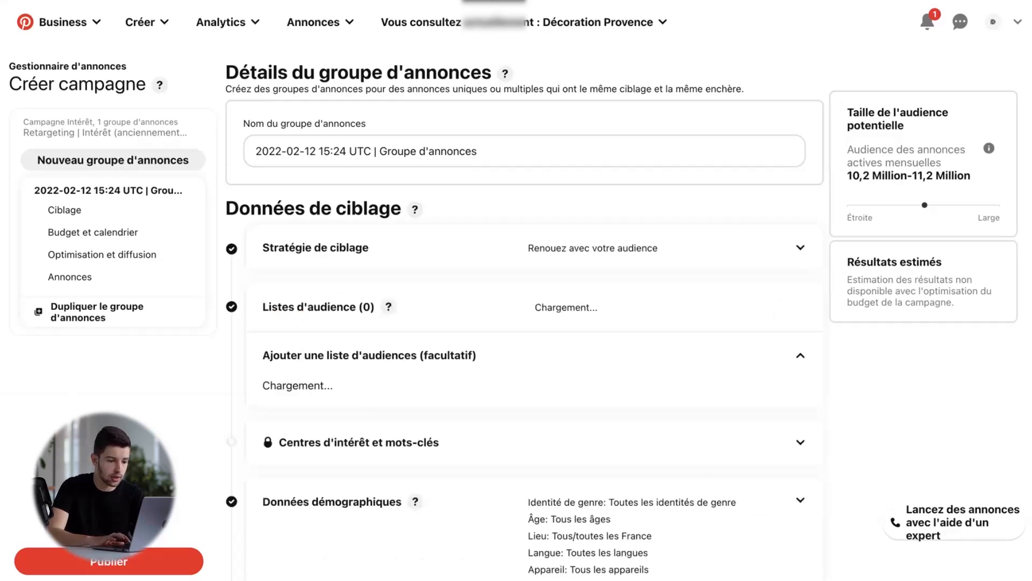
Step: Add the existing site visitor list "Visiteurs 30j" as an included audience of the ad group and check the potential audience size
scroll(766, 304, down, 3)
scroll(535, 322, down, 2)
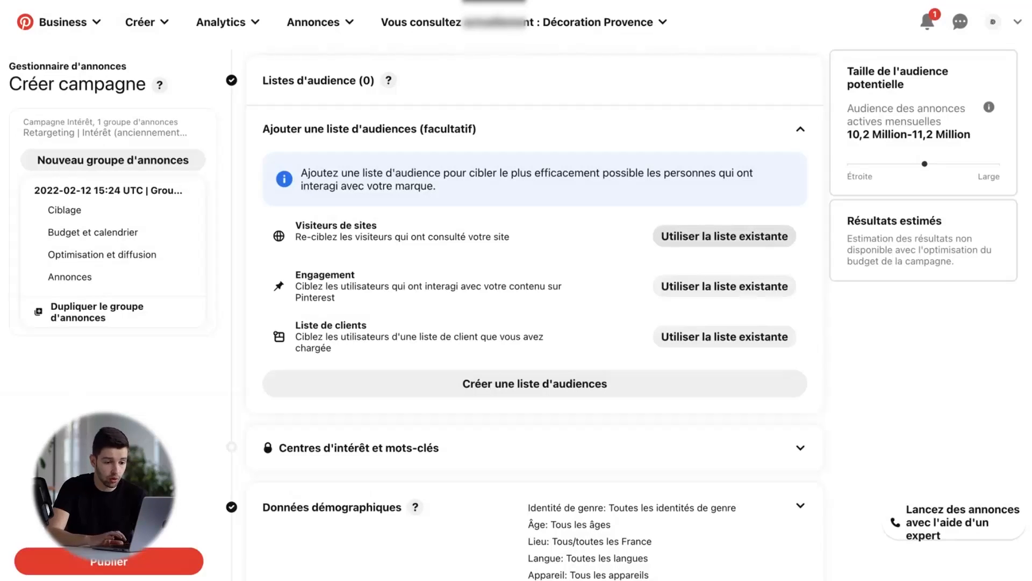
click(725, 236)
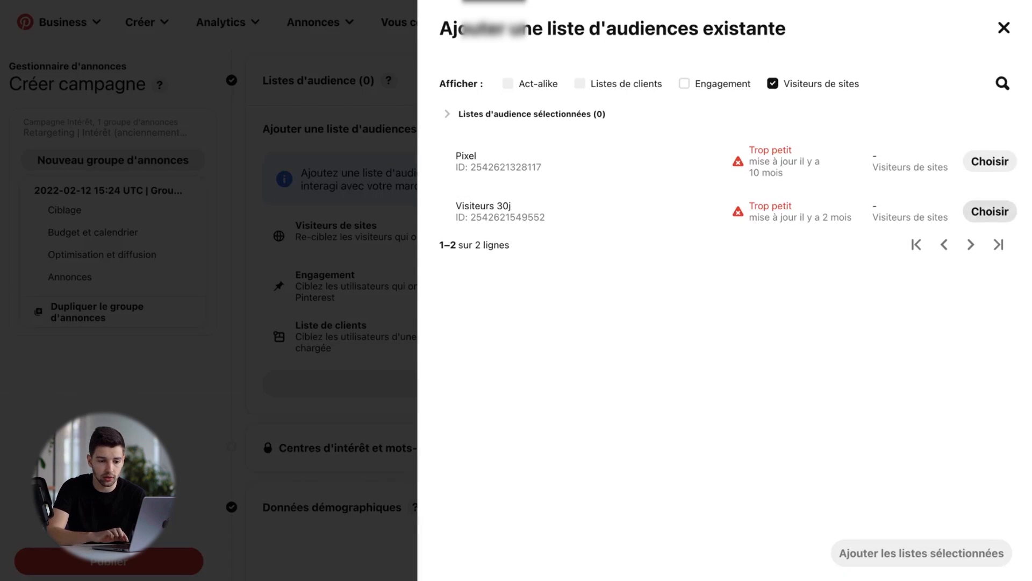
click(989, 211)
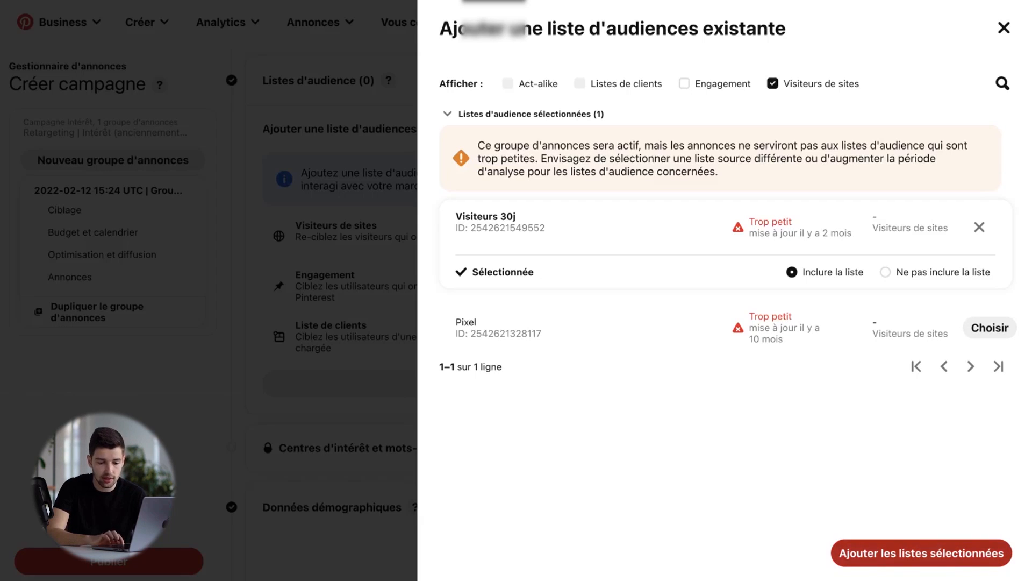
click(890, 559)
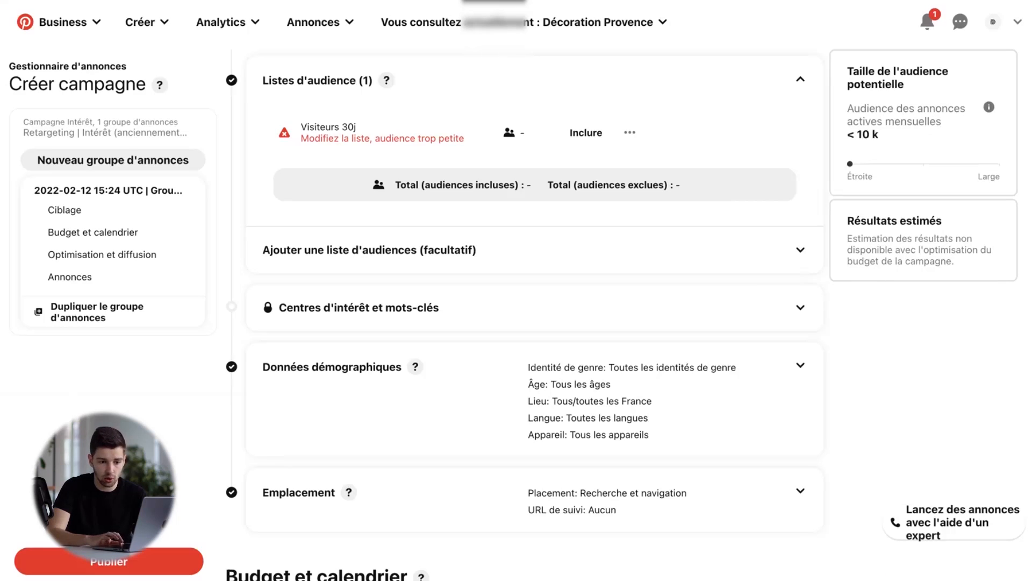
drag(880, 135, 848, 135)
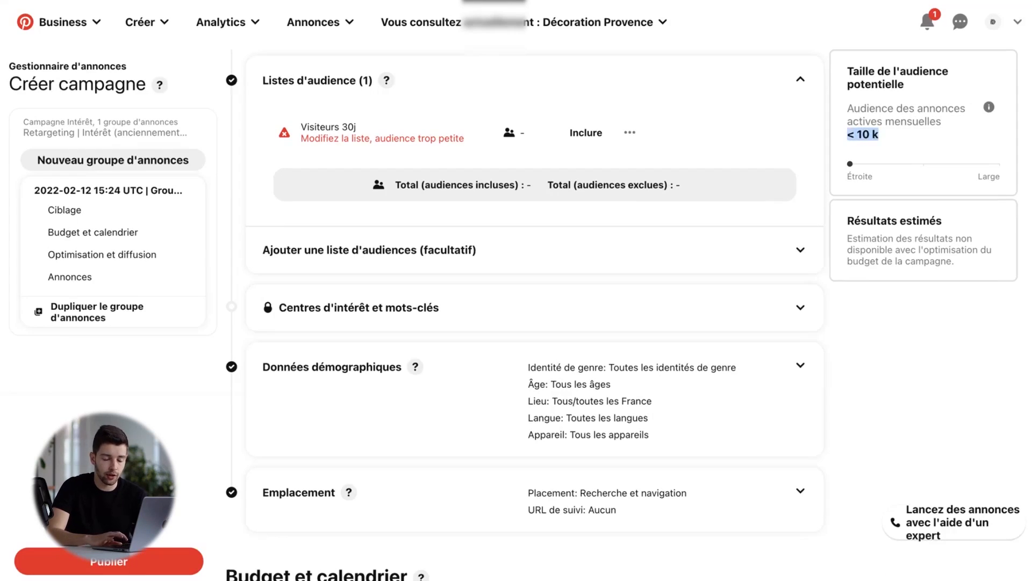
Step: Expand the ad group's demographic data and look over its gender, age, location, language, device and placement settings
scroll(589, 261, up, 2)
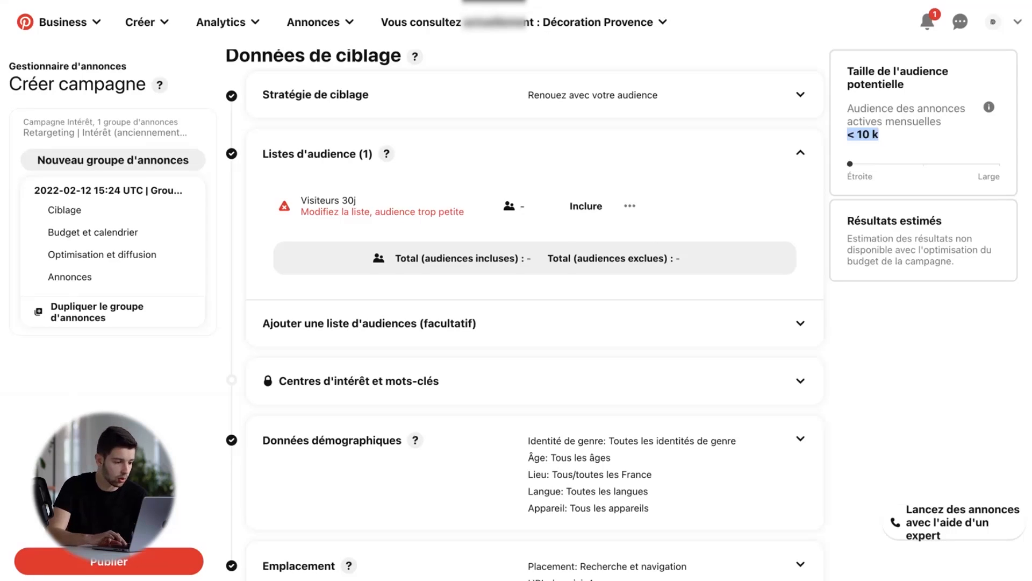
scroll(398, 161, down, 5)
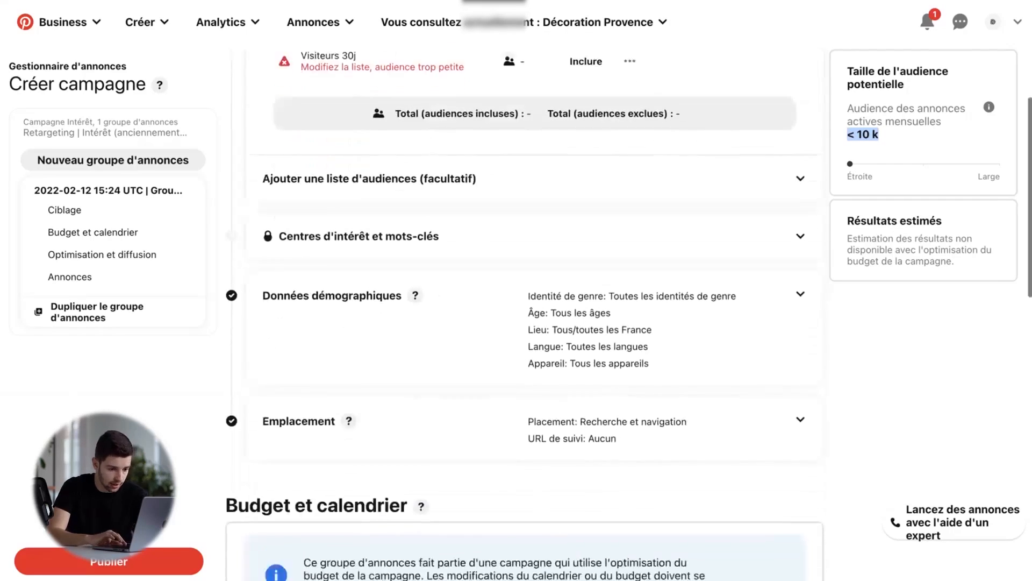
click(498, 295)
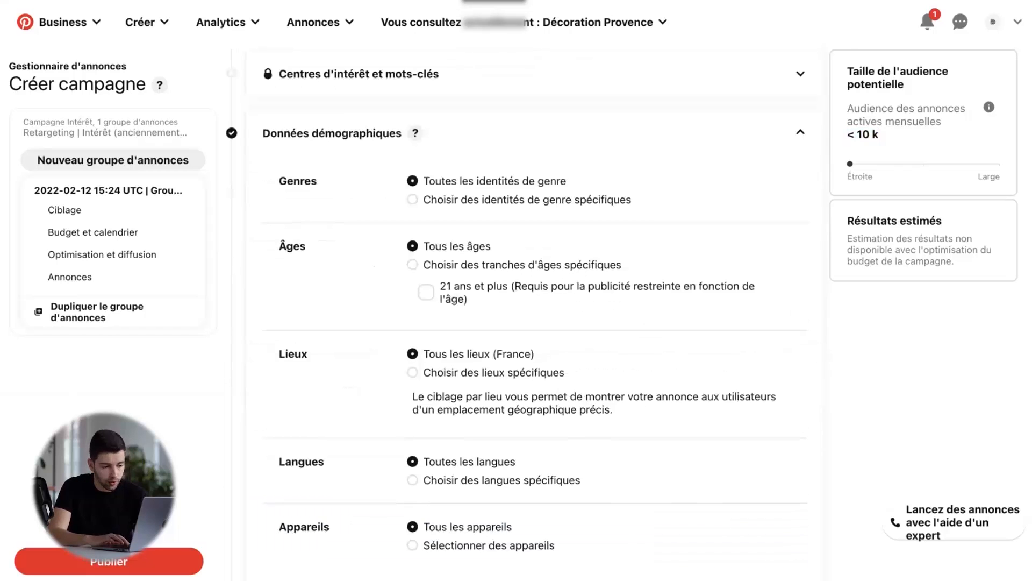
scroll(490, 304, down, 10)
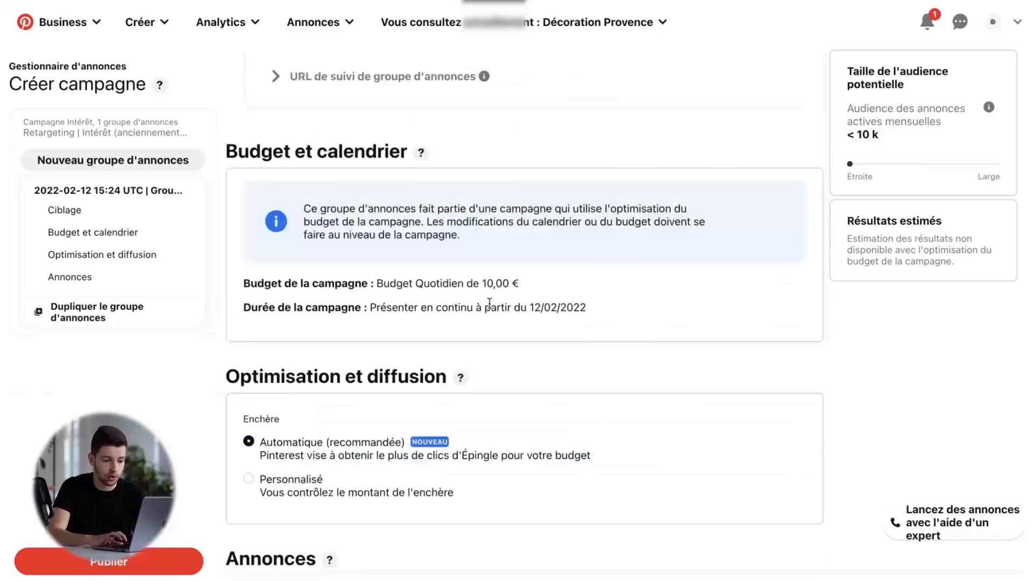
scroll(489, 304, up, 4)
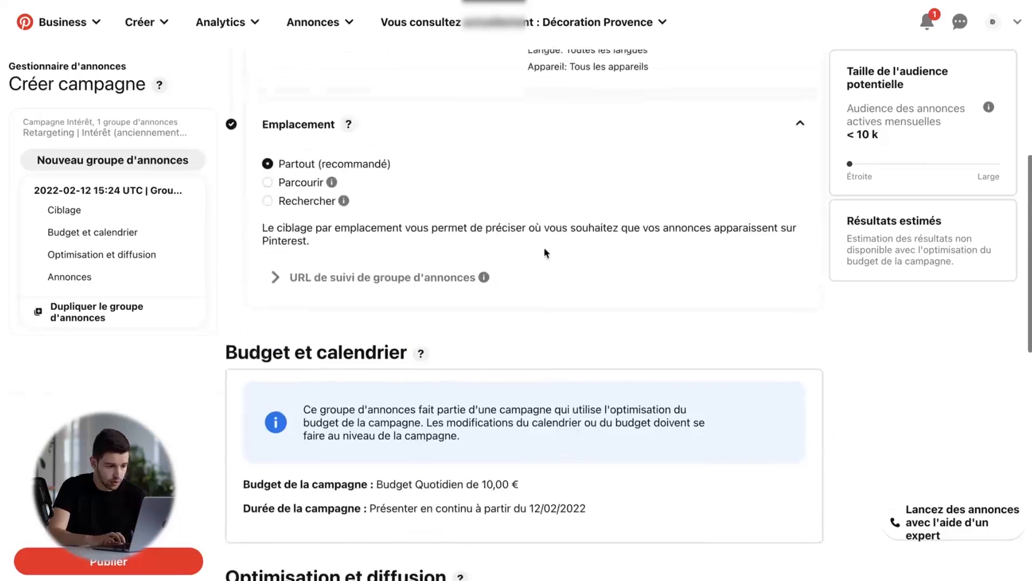
scroll(546, 253, up, 8)
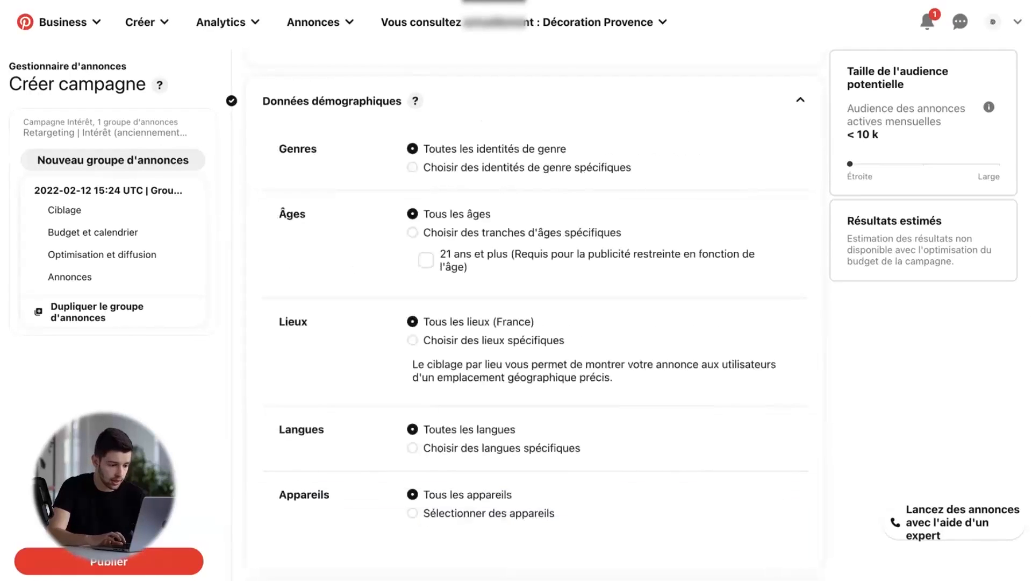
scroll(430, 323, down, 6)
scroll(430, 323, up, 1)
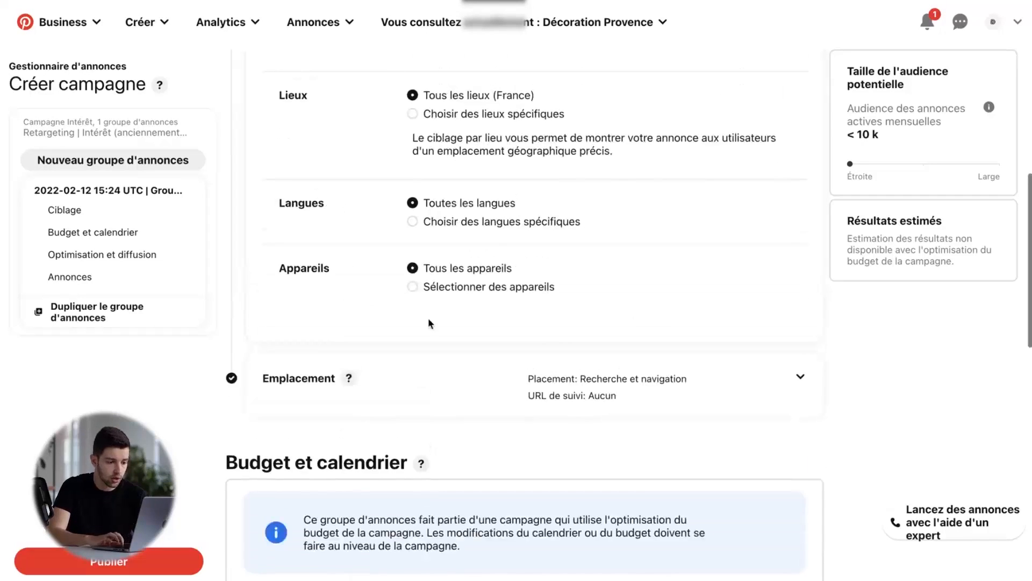
scroll(430, 323, up, 1)
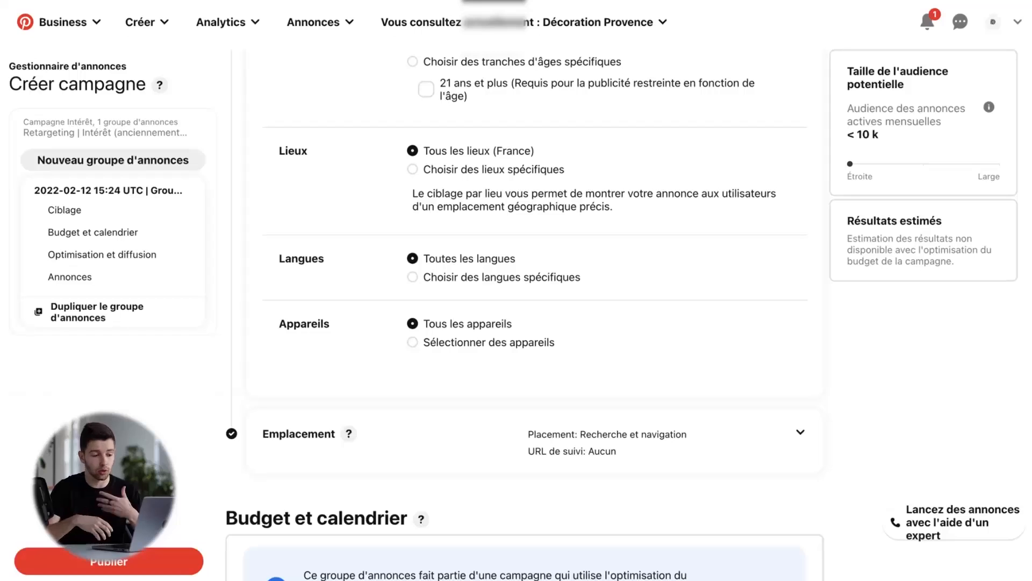
scroll(638, 362, up, 3)
scroll(638, 362, down, 5)
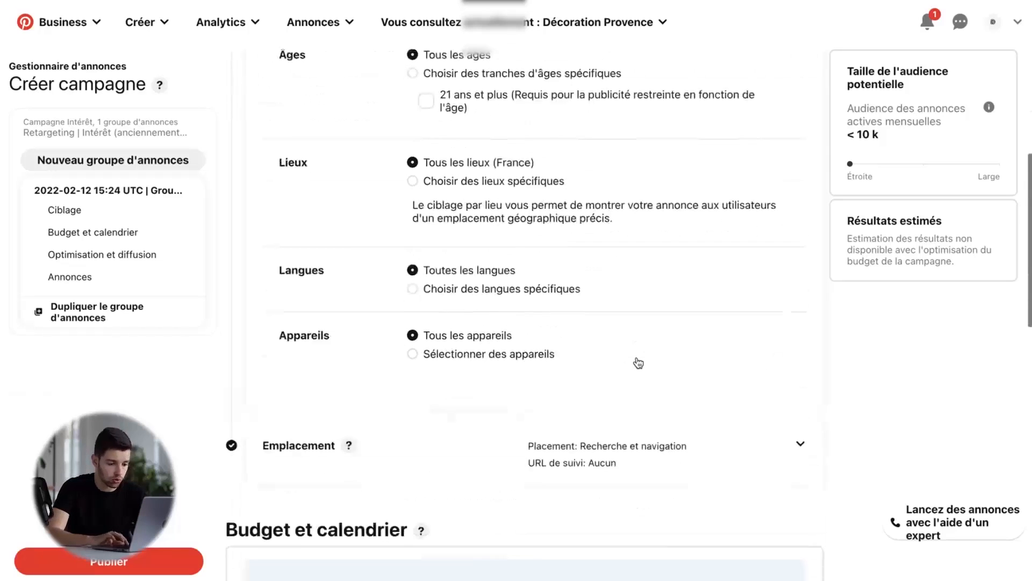
scroll(524, 323, down, 5)
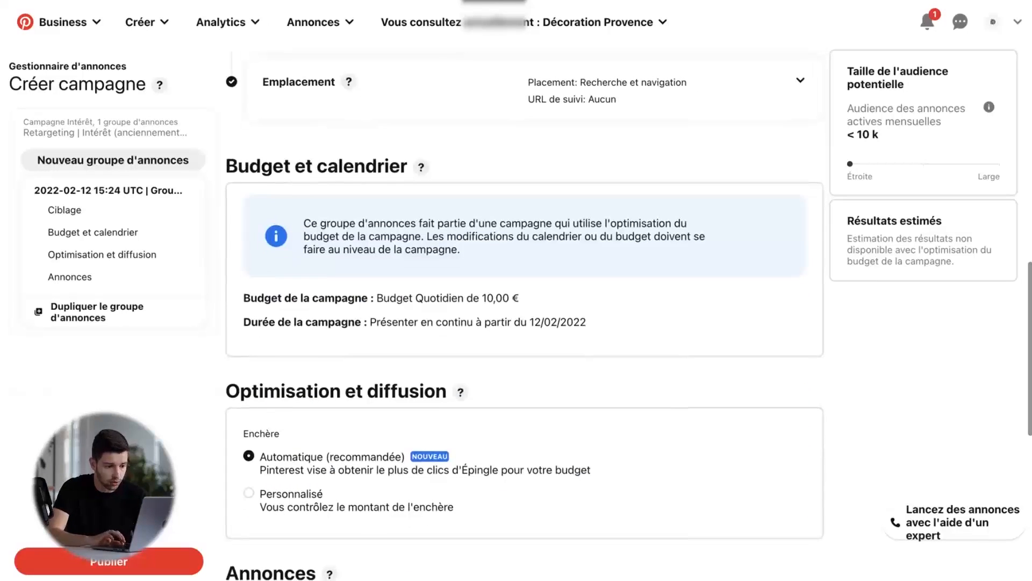
Step: Look over the ad group's budget, schedule and bidding options down to the ads section
drag(521, 299, 467, 299)
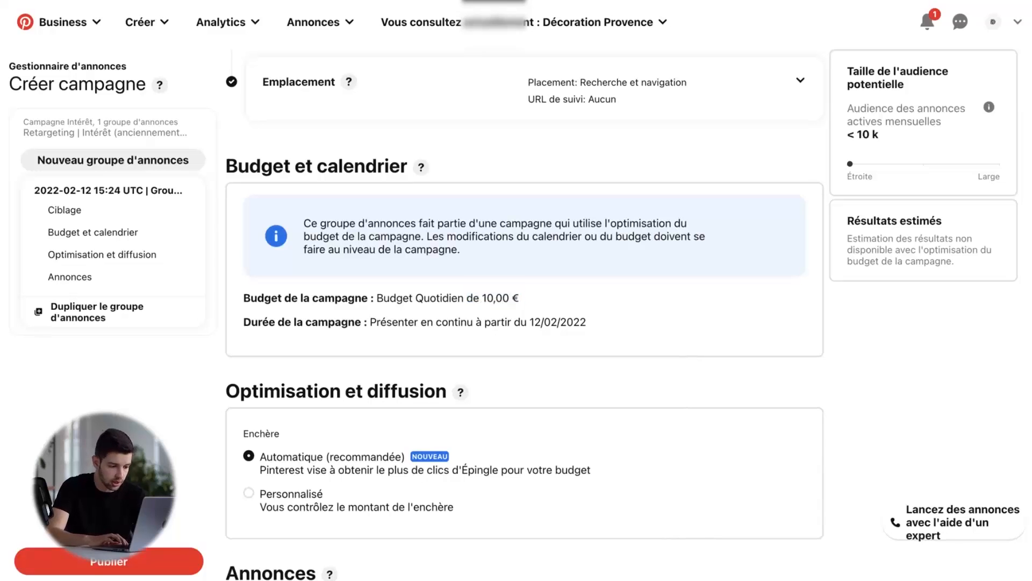
scroll(524, 323, down, 1)
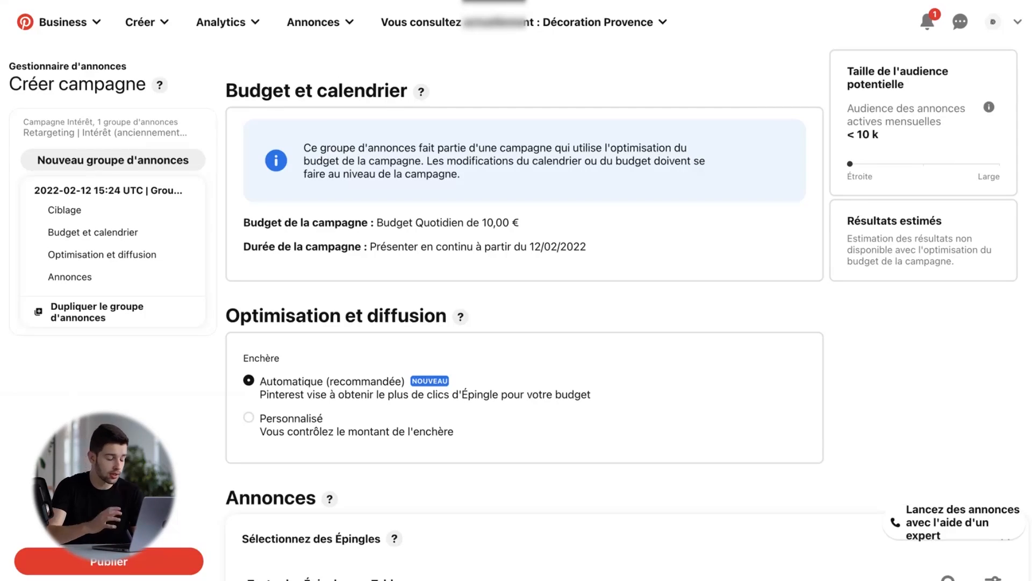
scroll(524, 322, down, 1)
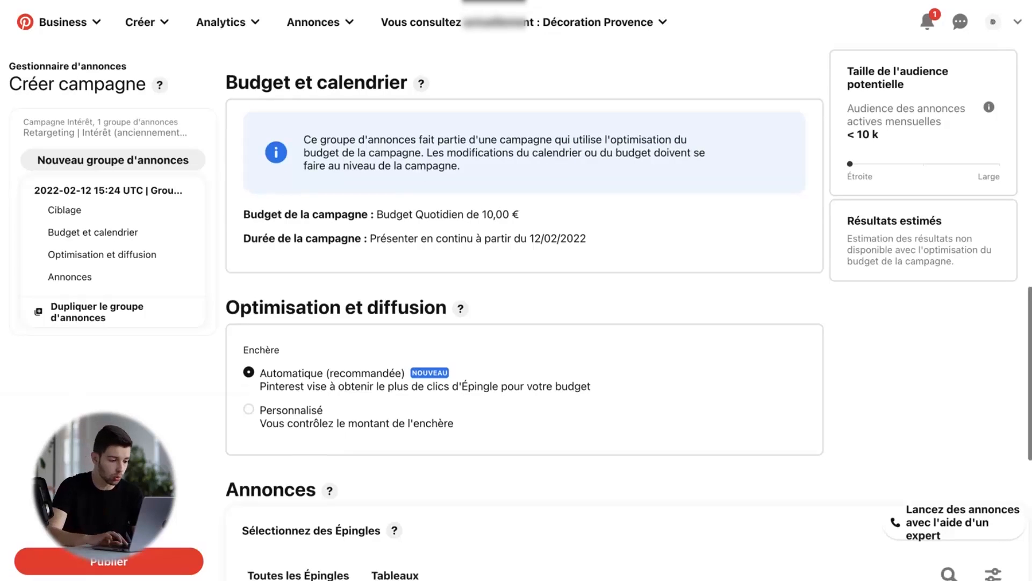
scroll(525, 323, down, 1)
scroll(628, 314, down, 3)
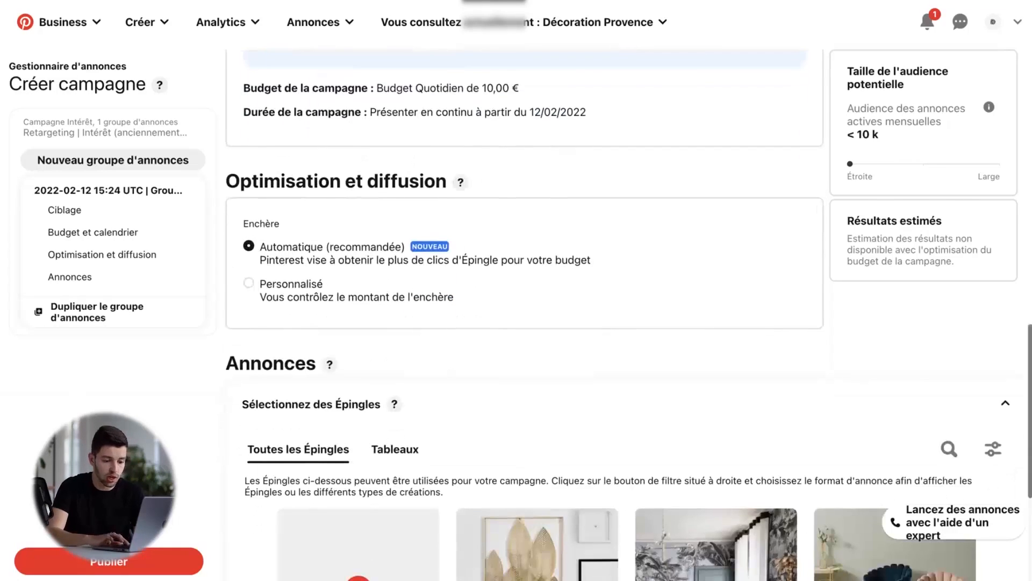
scroll(628, 314, down, 2)
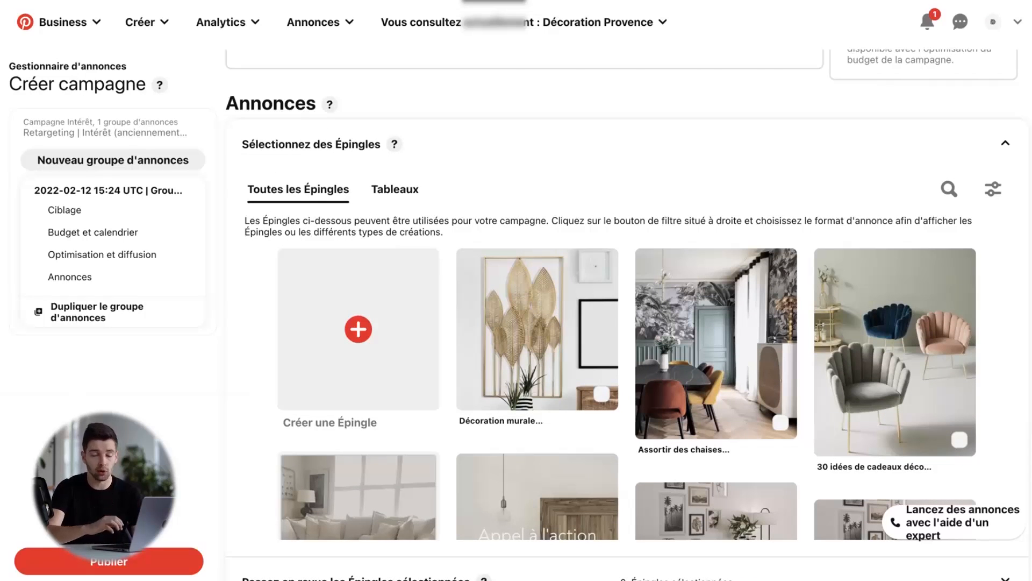
Step: Select the Décoration murale, Assortir des chaises, 30 idées de cadeaux déco and sectional sofa pins as ads, and review their names and destination URLs
scroll(628, 314, down, 1)
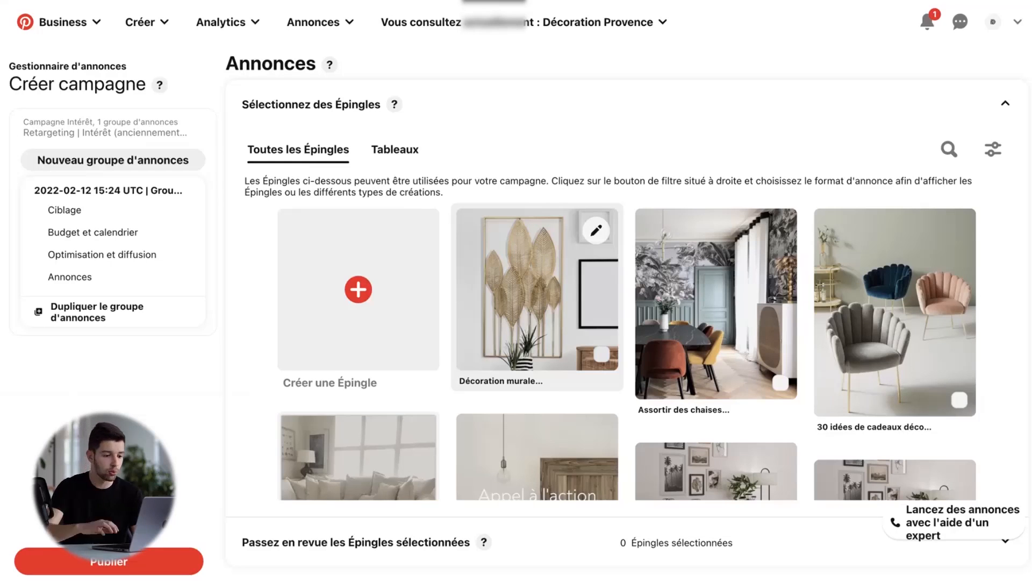
click(538, 291)
click(716, 304)
click(896, 312)
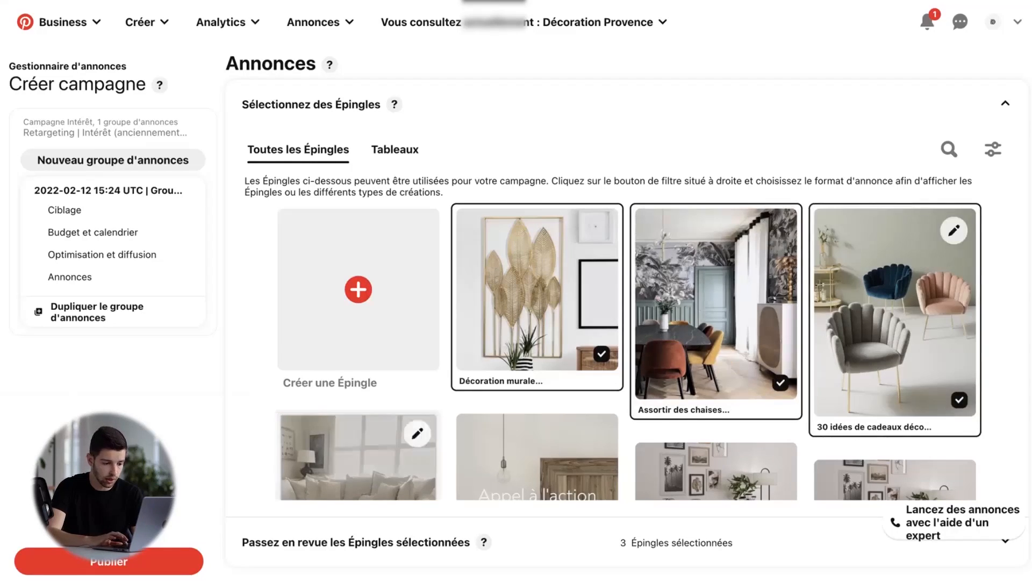
click(359, 457)
click(355, 542)
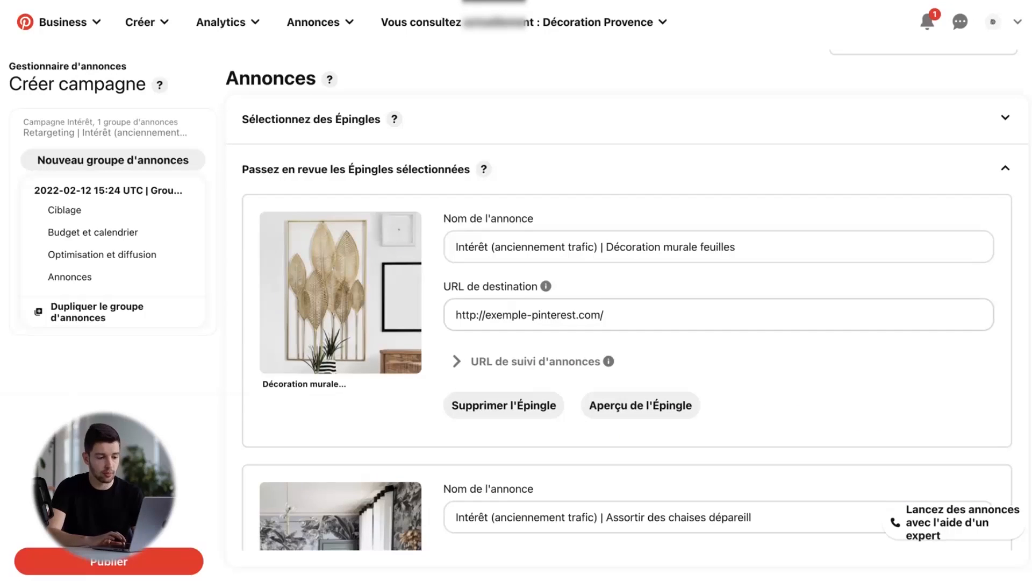
scroll(627, 373, down, 10)
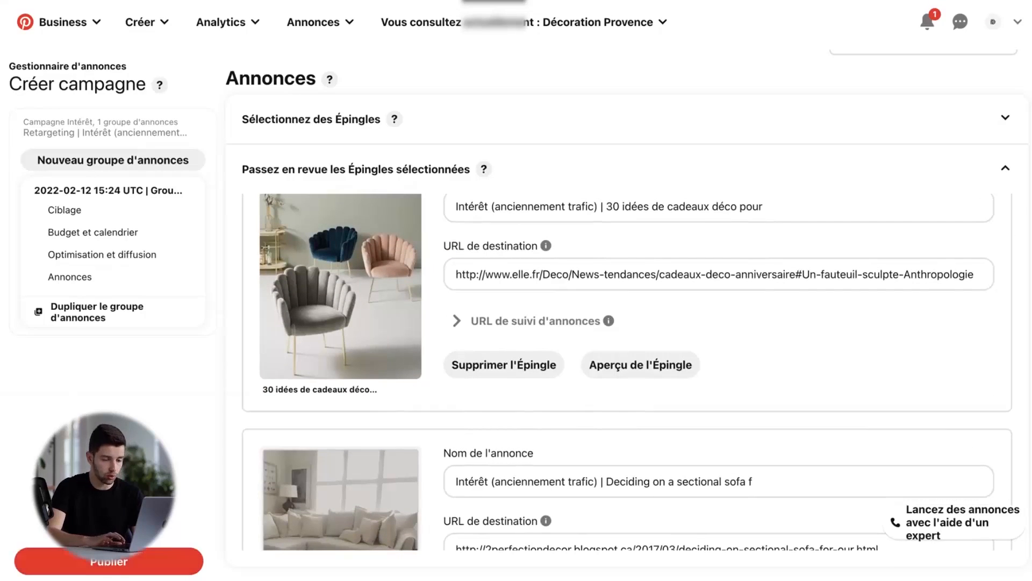
Step: Publish the retargeting campaign with its selected pin ads and dismiss the leave-site dialog
click(73, 567)
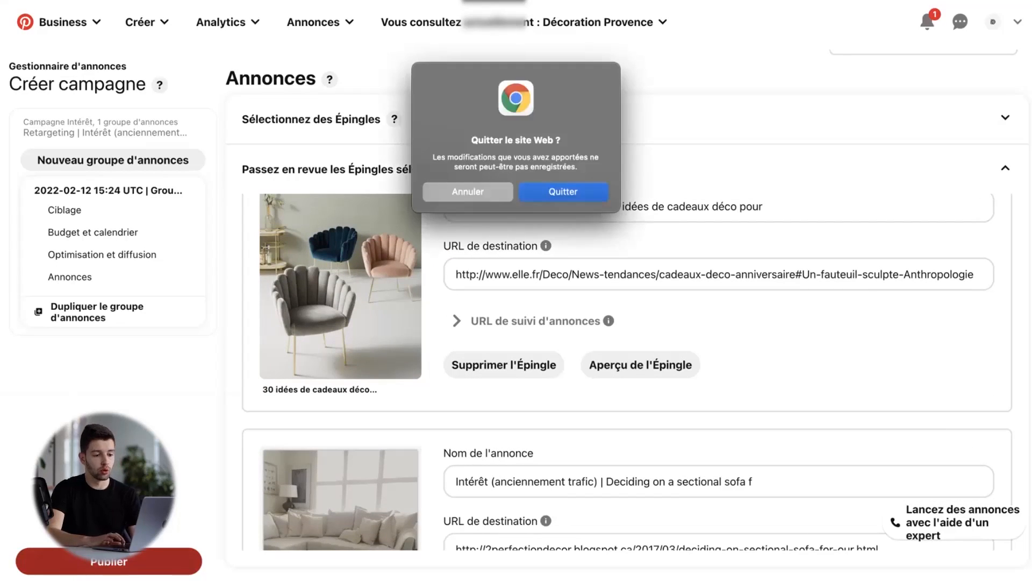
key(Escape)
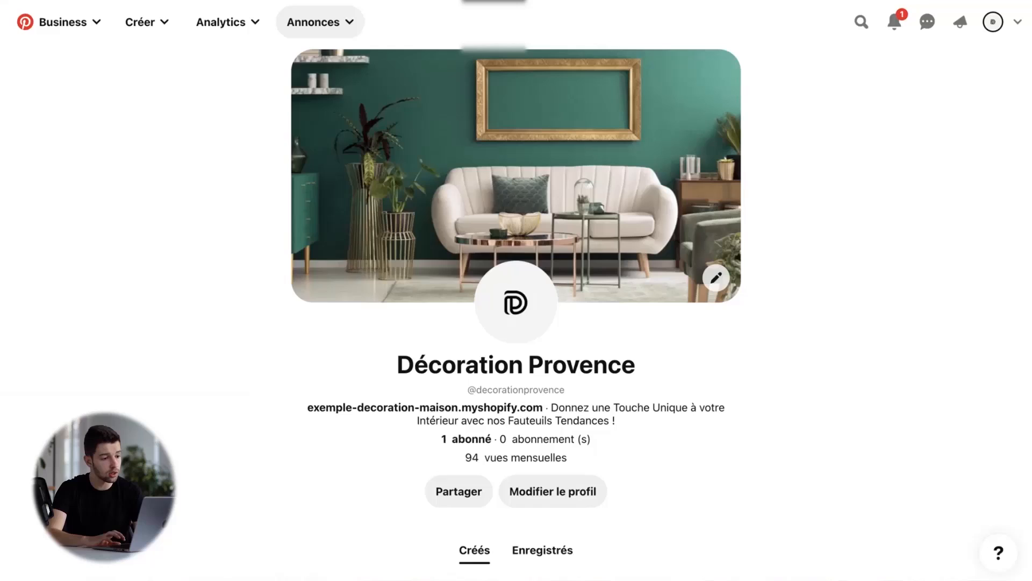
Step: Open the conversion campaigns report in the ads manager and look over its activity chart and campaign table
click(320, 22)
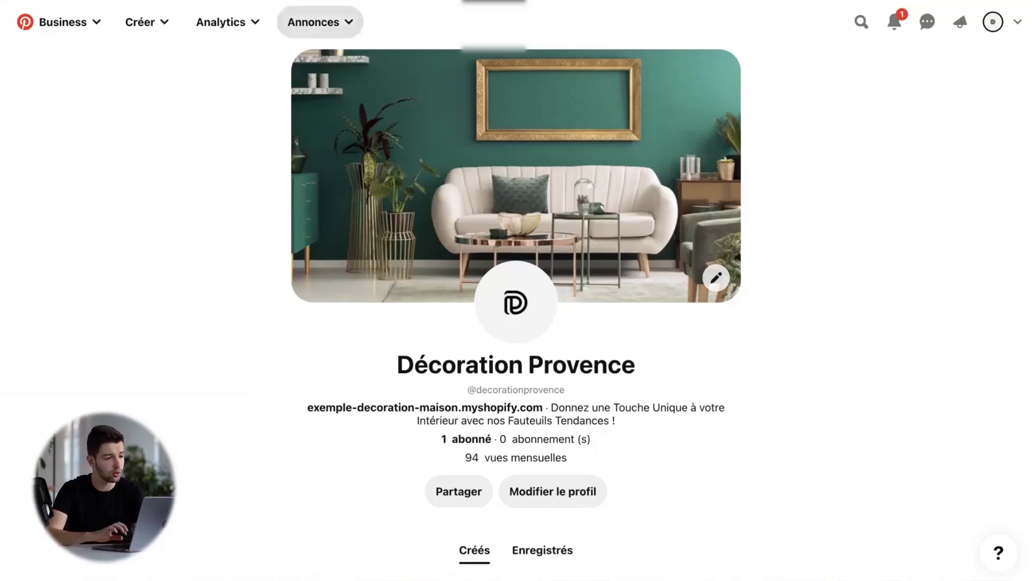
click(268, 109)
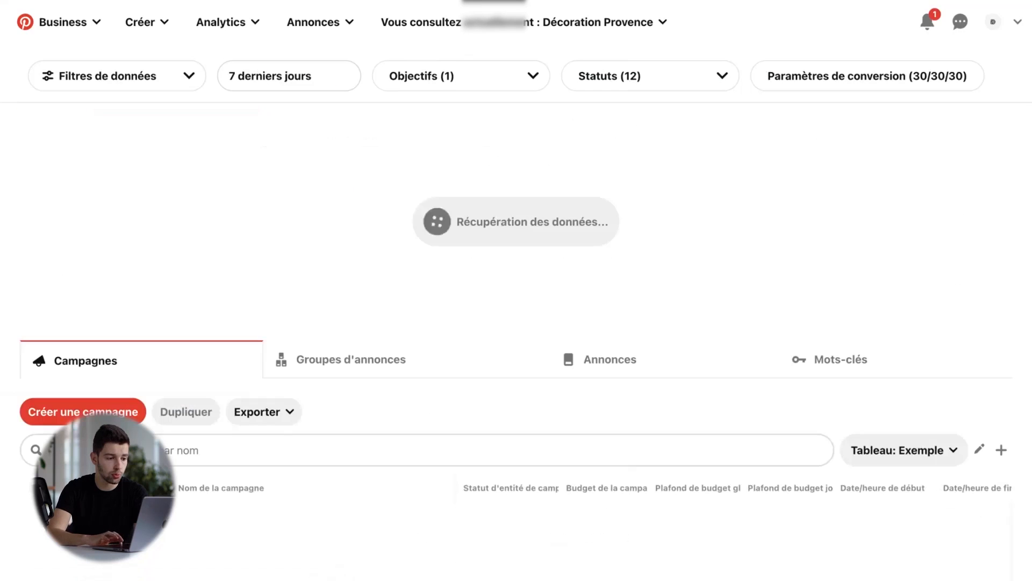
scroll(516, 323, down, 2)
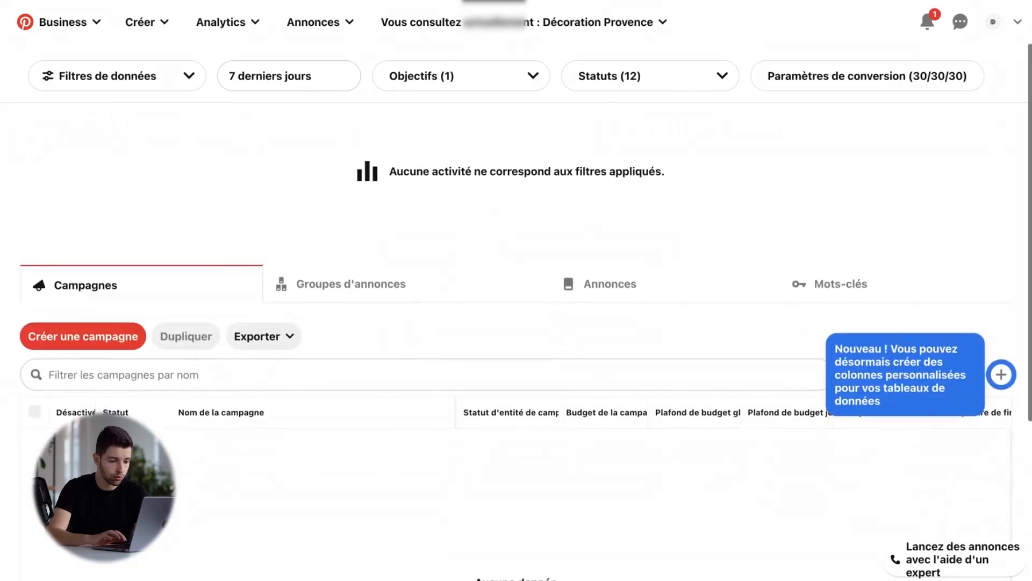
scroll(516, 323, down, 2)
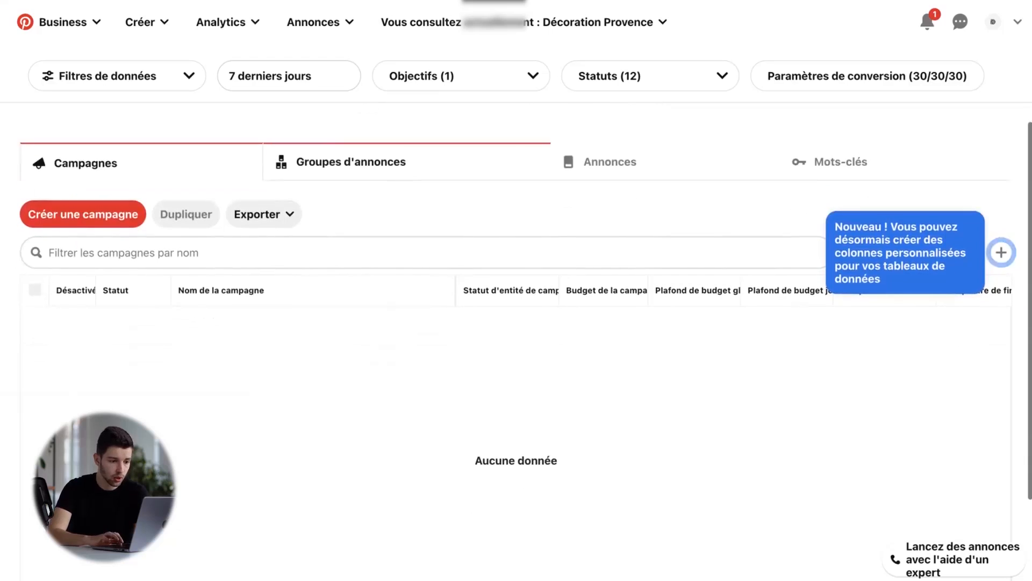
scroll(517, 323, up, 4)
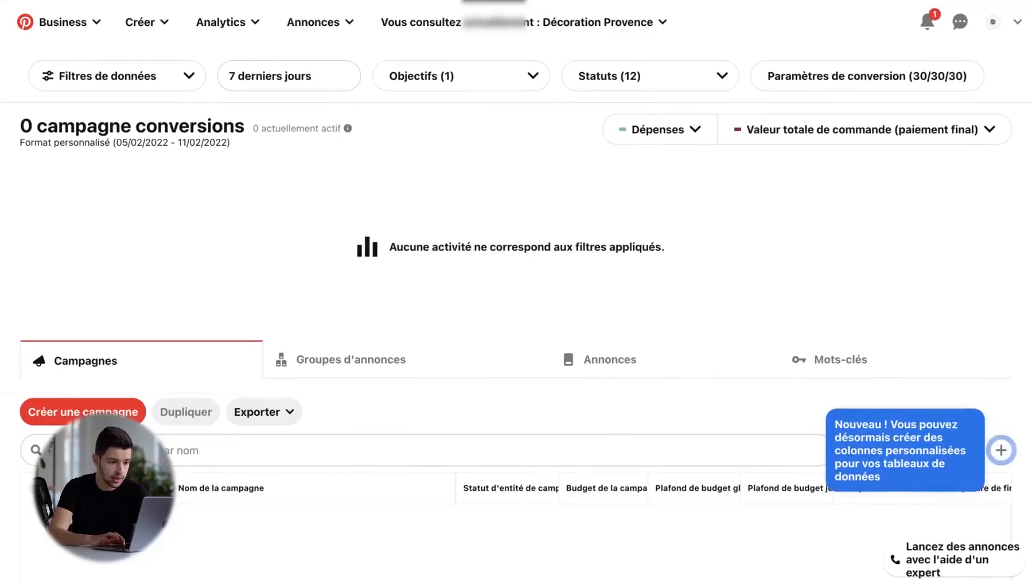
Step: Switch the campaign table to the Pin Ads column set and look over its ROAS, order value and CPM columns
click(462, 77)
click(195, 180)
scroll(196, 180, down, 3)
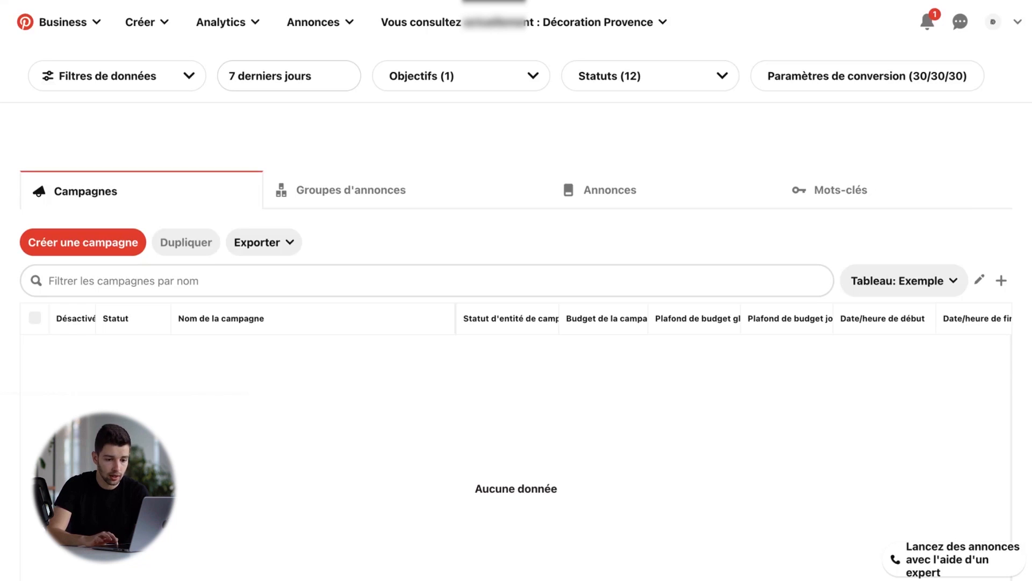
click(904, 280)
click(876, 437)
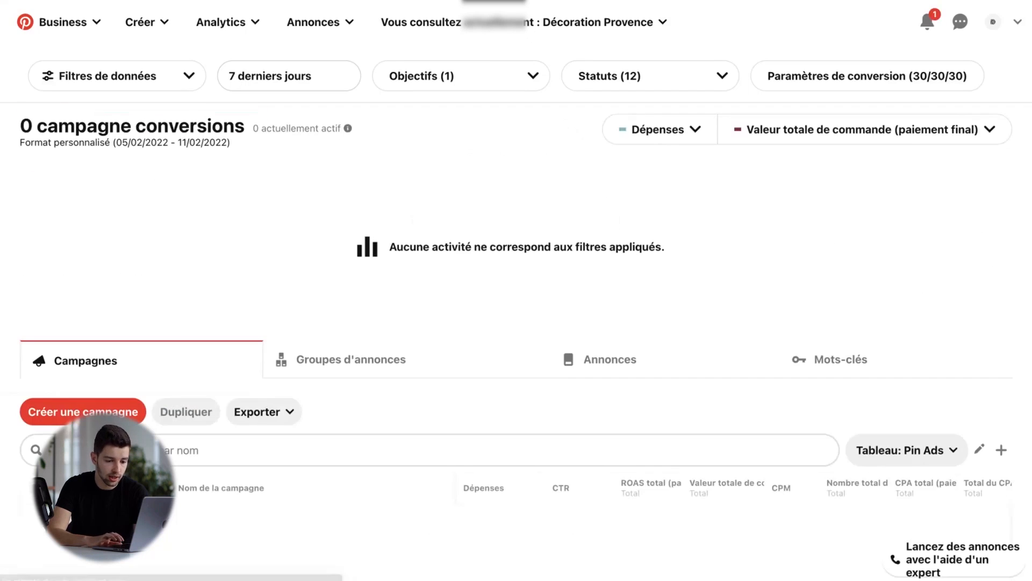
scroll(517, 323, down, 4)
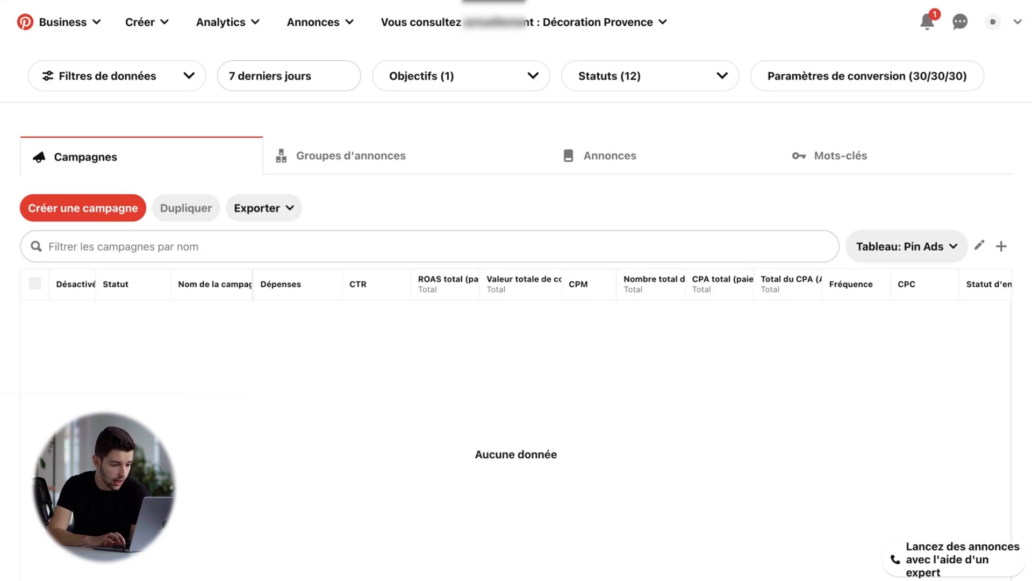
mouse_move(448, 284)
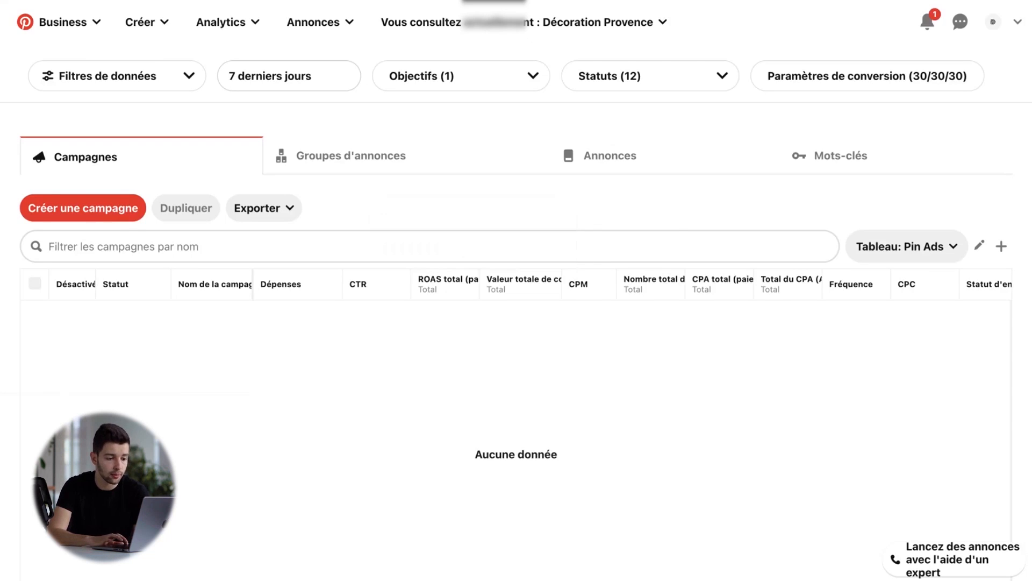
mouse_move(522, 284)
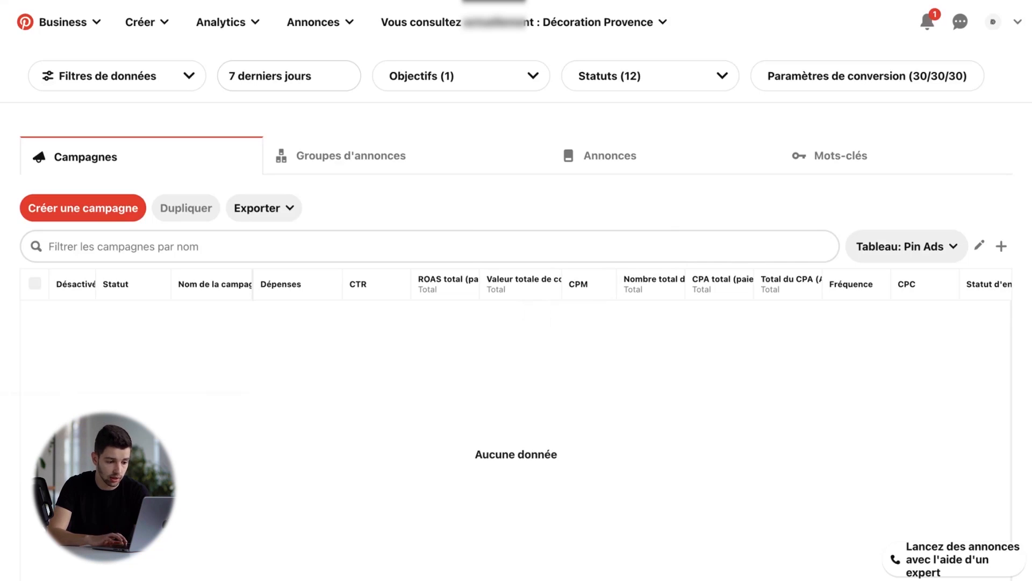
mouse_move(579, 284)
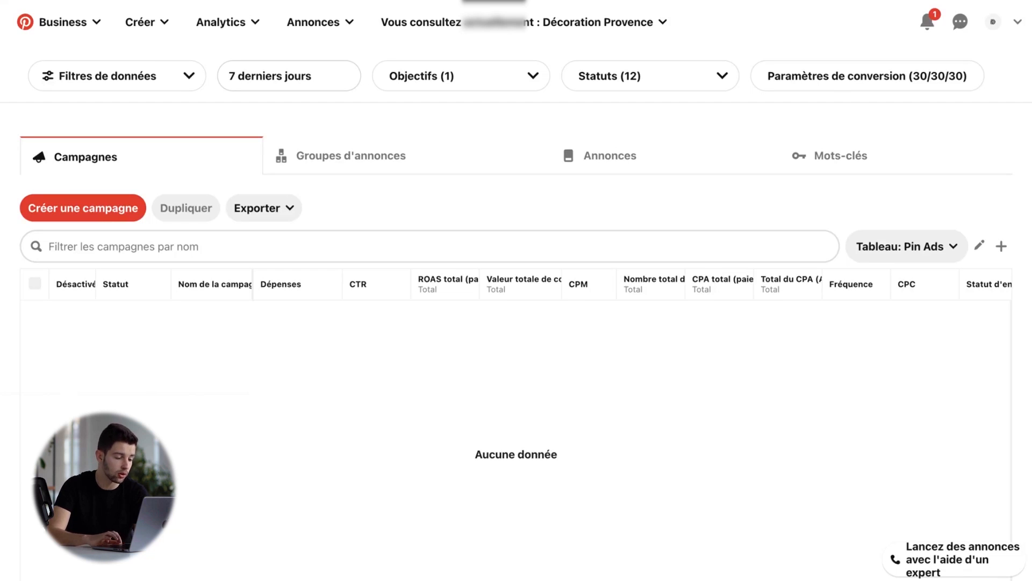
scroll(422, 355, up, 2)
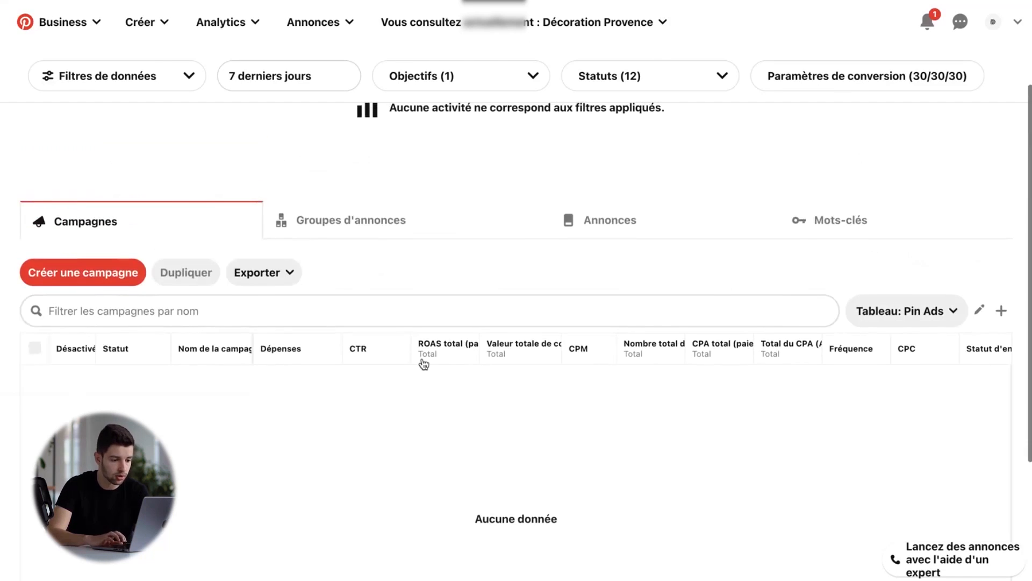
scroll(491, 417, up, 4)
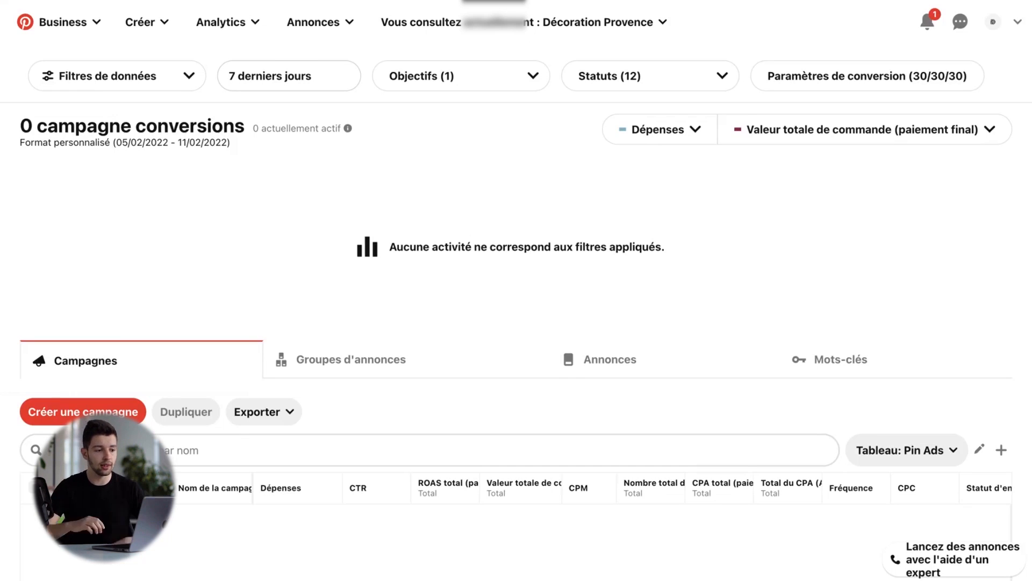
Step: Set the report's date range to the last 14 days and check the campaign objective filter options
click(289, 75)
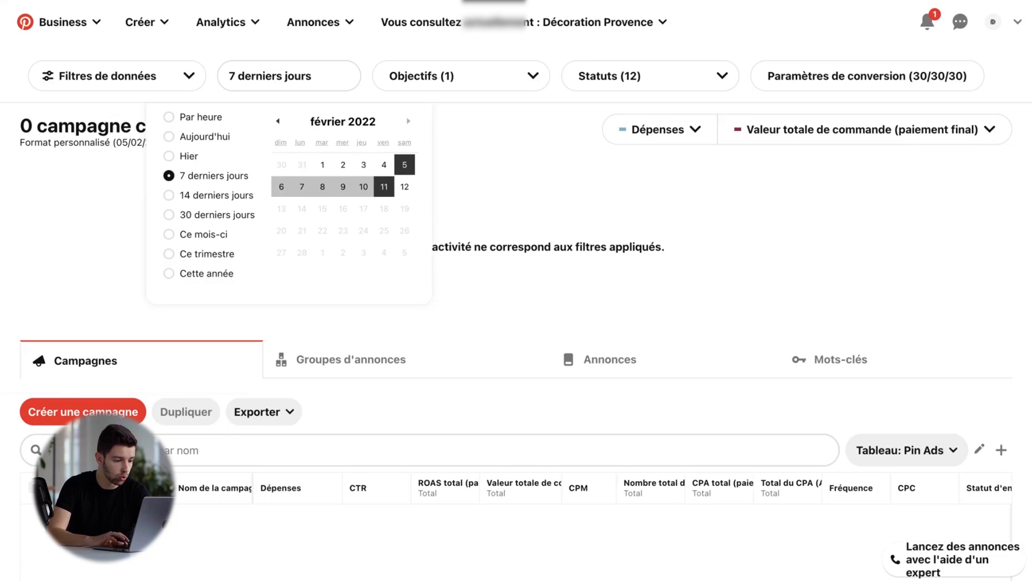
click(169, 195)
key(Escape)
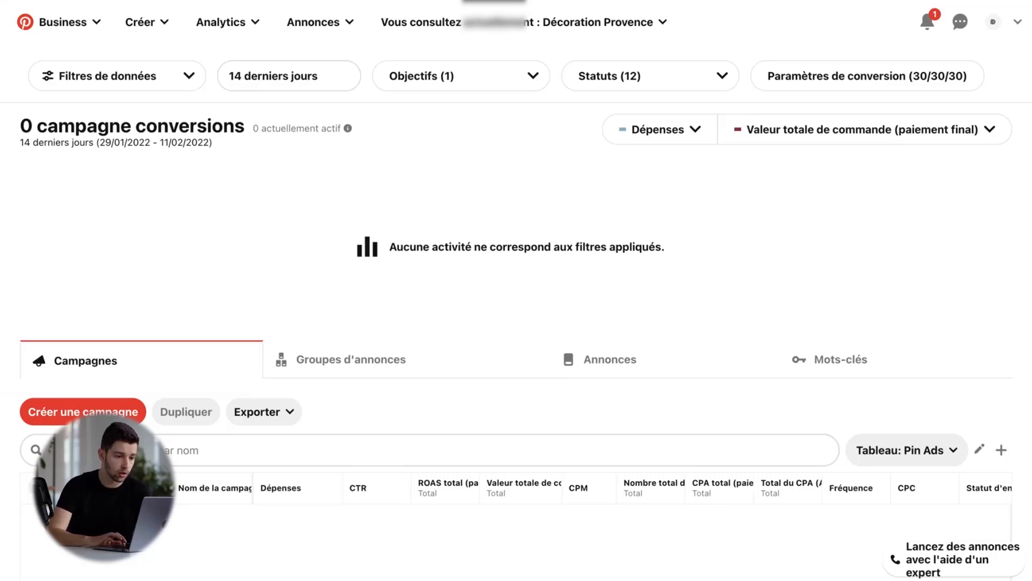
click(461, 76)
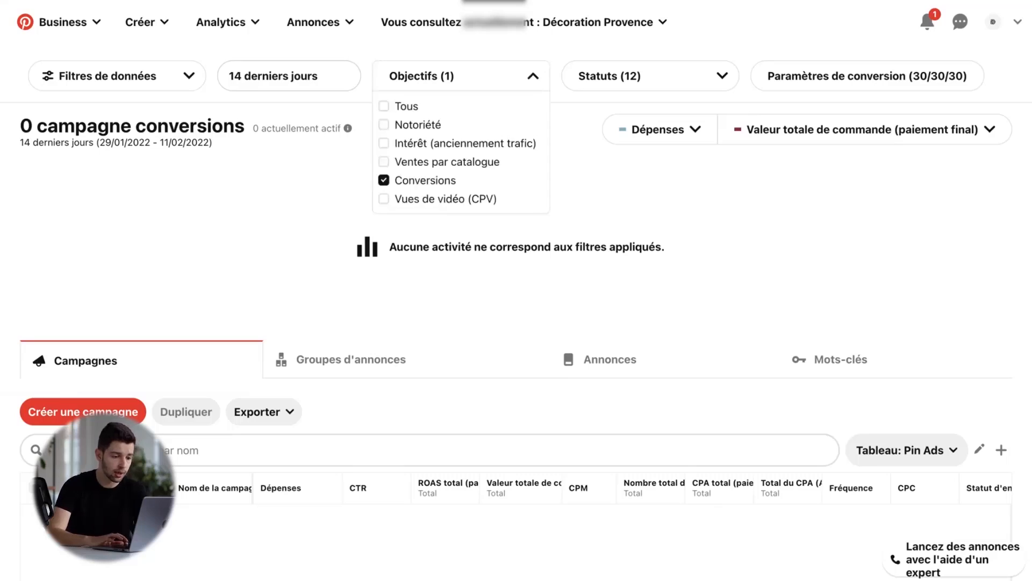
click(461, 76)
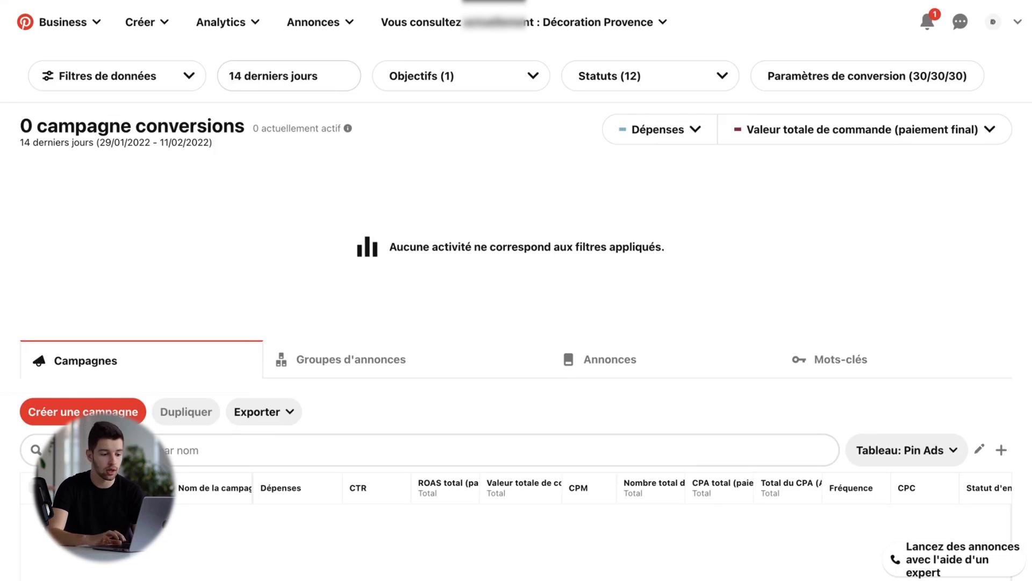
scroll(516, 312, down, 2)
scroll(517, 312, up, 2)
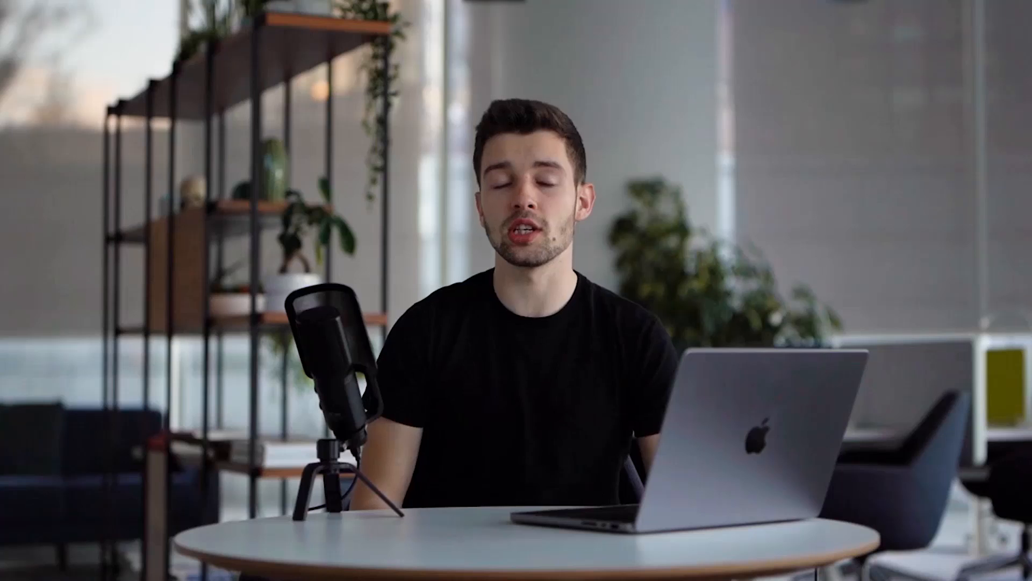